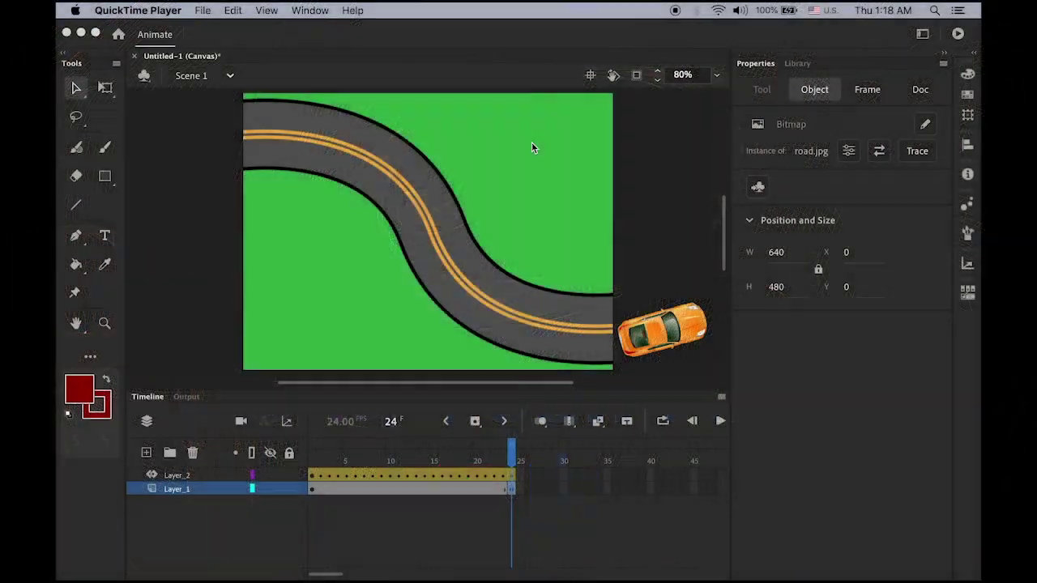
Step: Bring the Animate road project, with the off-stage orange car and 24-frame layers, to the front
{"action": "left_click", "coordinate": [532, 148]}
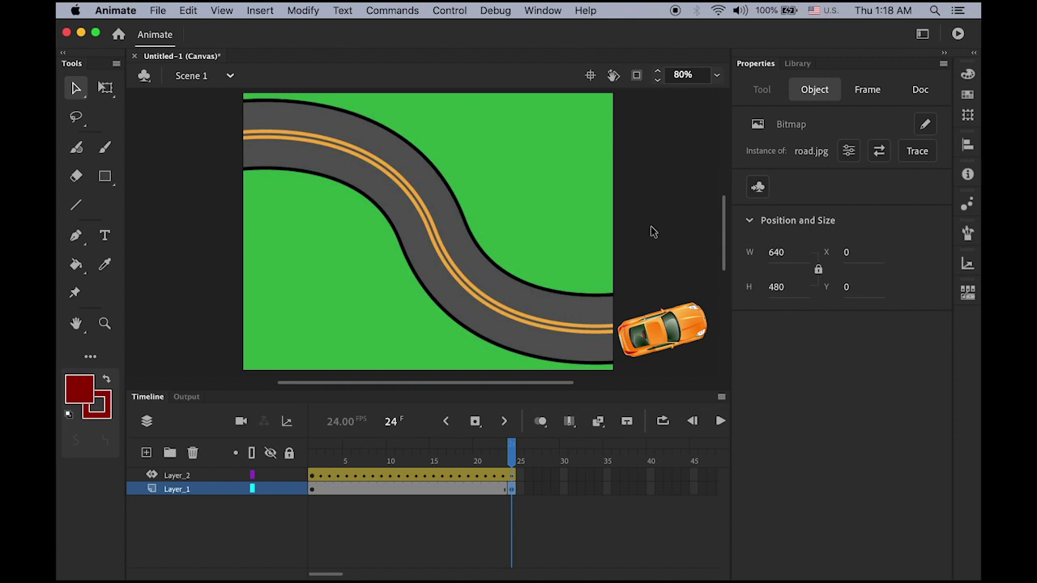
{"action": "key", "text": "Return"}
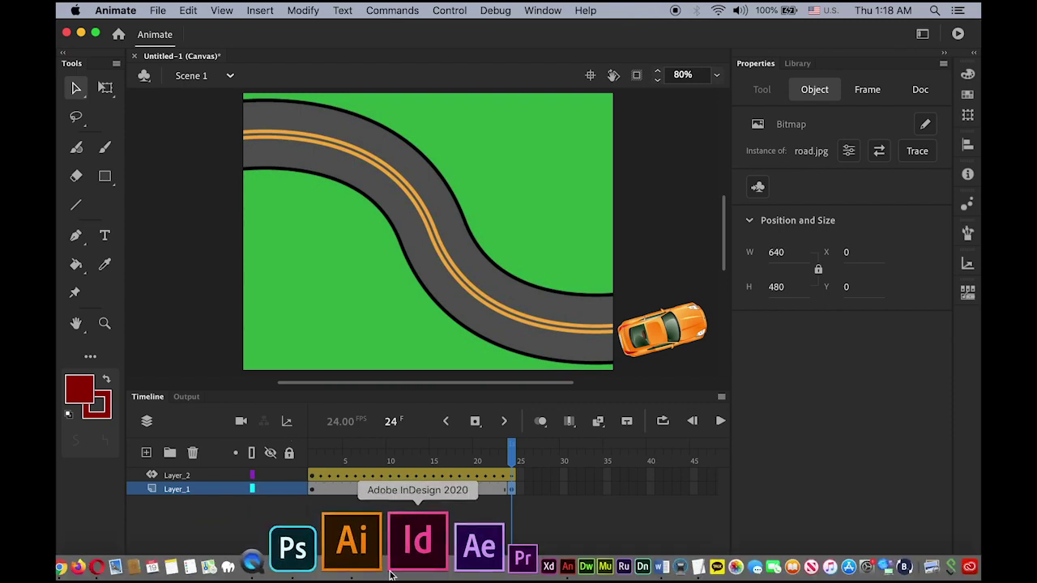
Step: Create a new 640 × 480 px Illustrator document and fit the whole artboard in view
{"action": "left_click", "coordinate": [381, 567]}
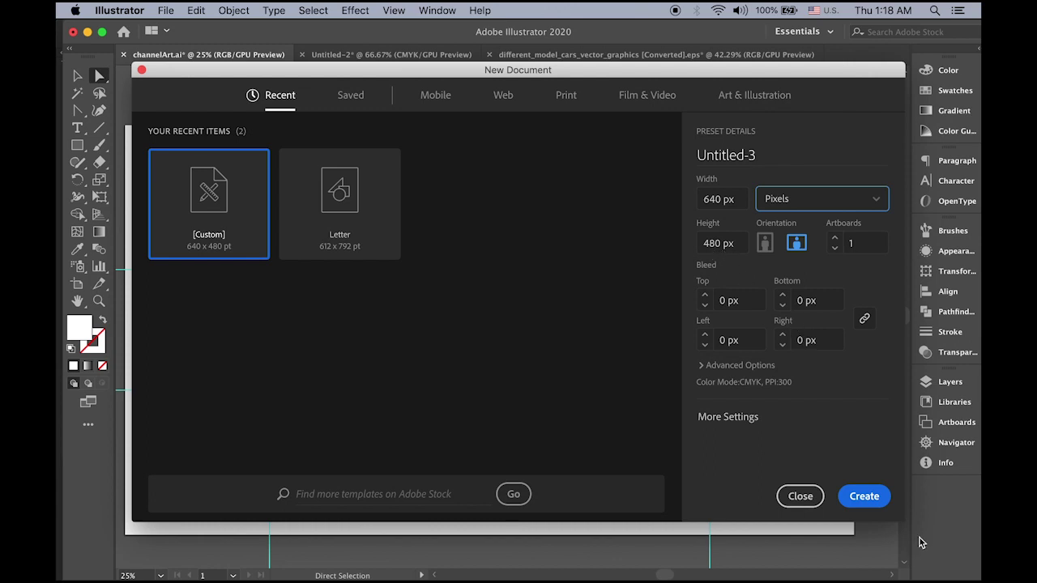
{"action": "left_click", "coordinate": [867, 497]}
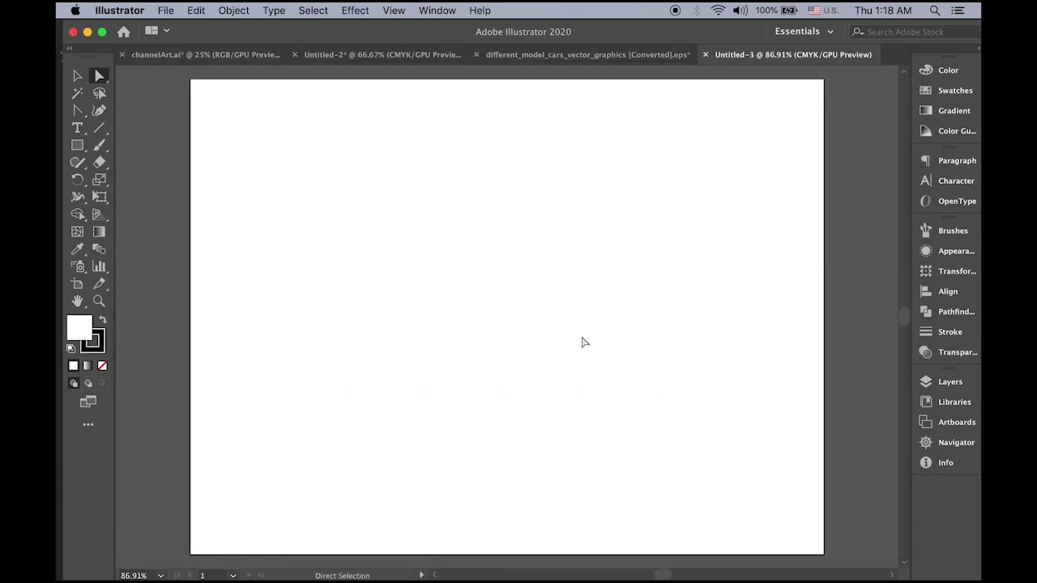
{"action": "key", "text": "super+alt+space"}
{"action": "left_click", "coordinate": [462, 272]}
{"action": "left_click_drag", "start_coordinate": [570, 359], "coordinate": [527, 292]}
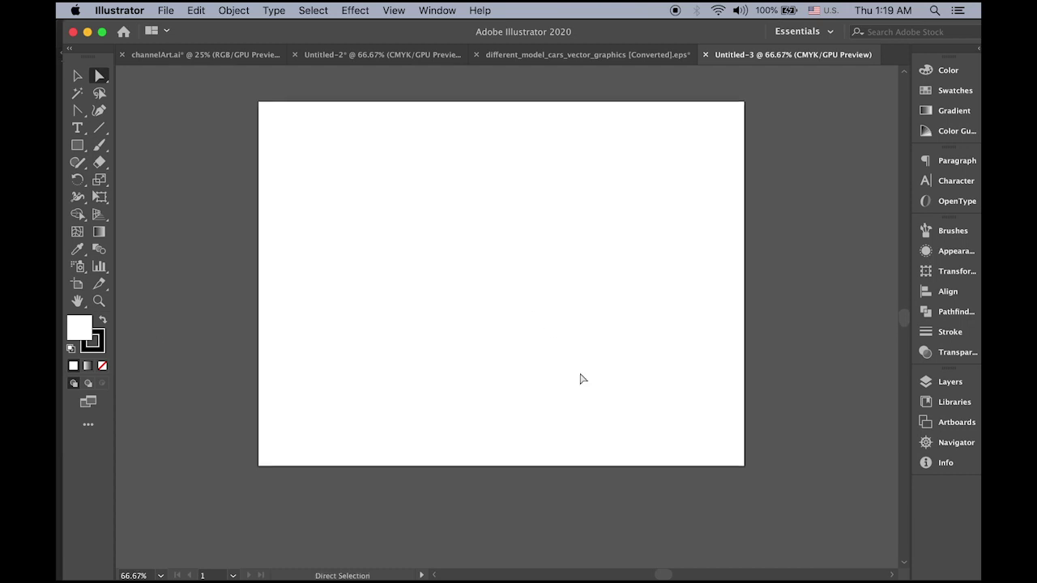
Step: Draw a dark grey rectangle with no stroke, about 618 px wide, across the artboard's middle
{"action": "left_click", "coordinate": [76, 146]}
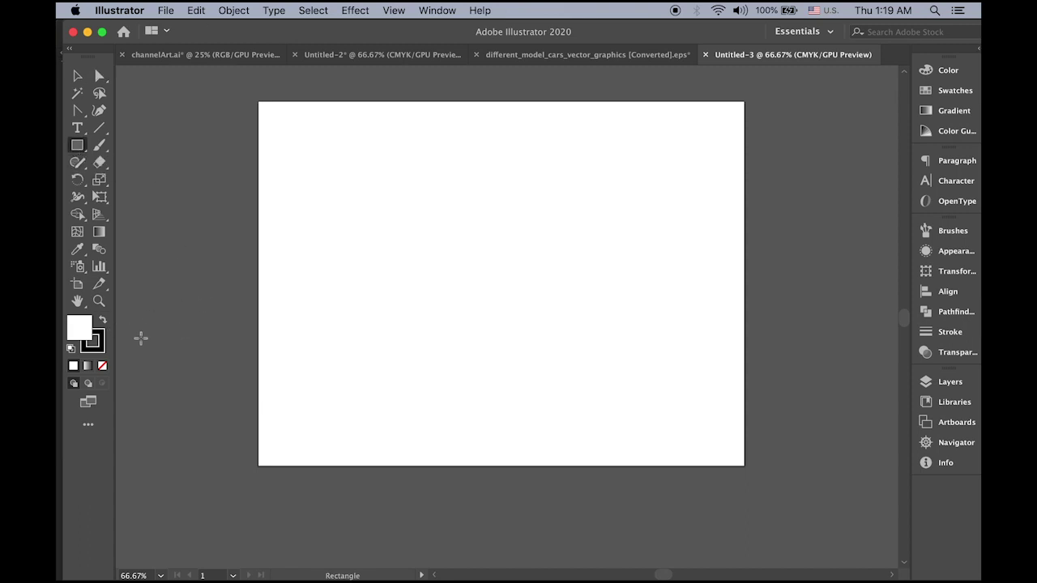
{"action": "left_click", "coordinate": [102, 366]}
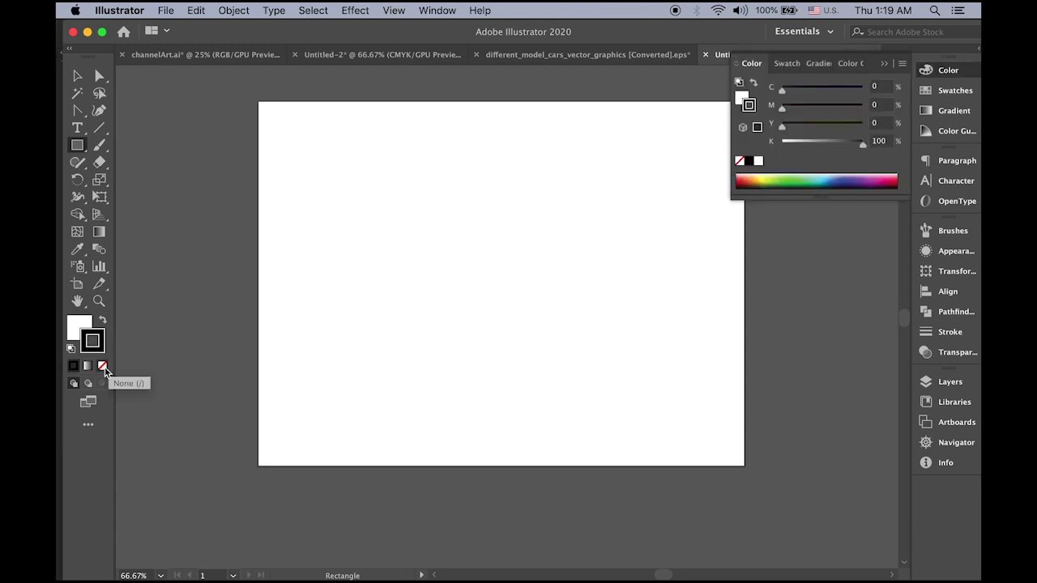
{"action": "left_click", "coordinate": [79, 326]}
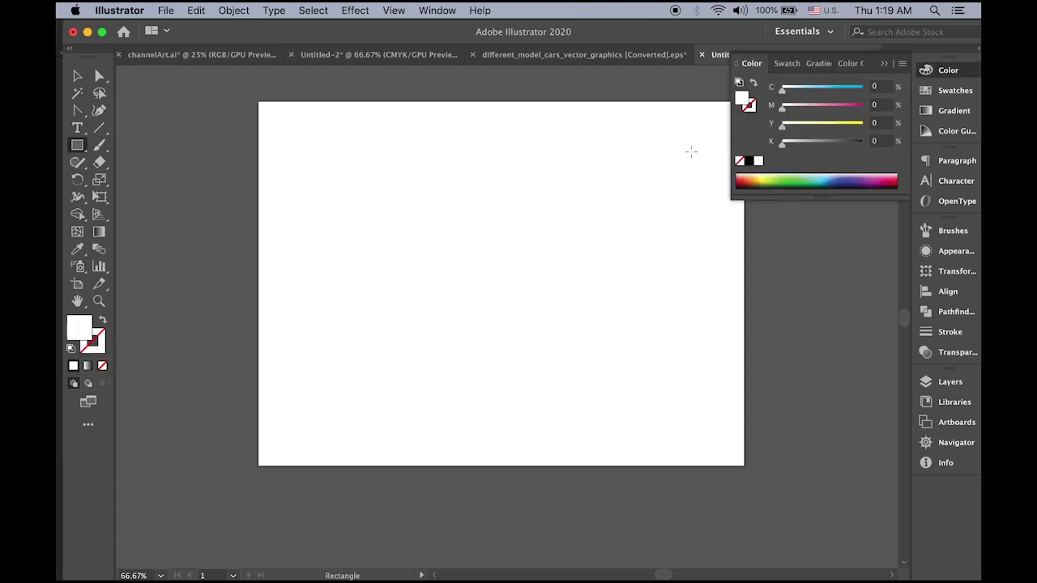
{"action": "left_click", "coordinate": [953, 97]}
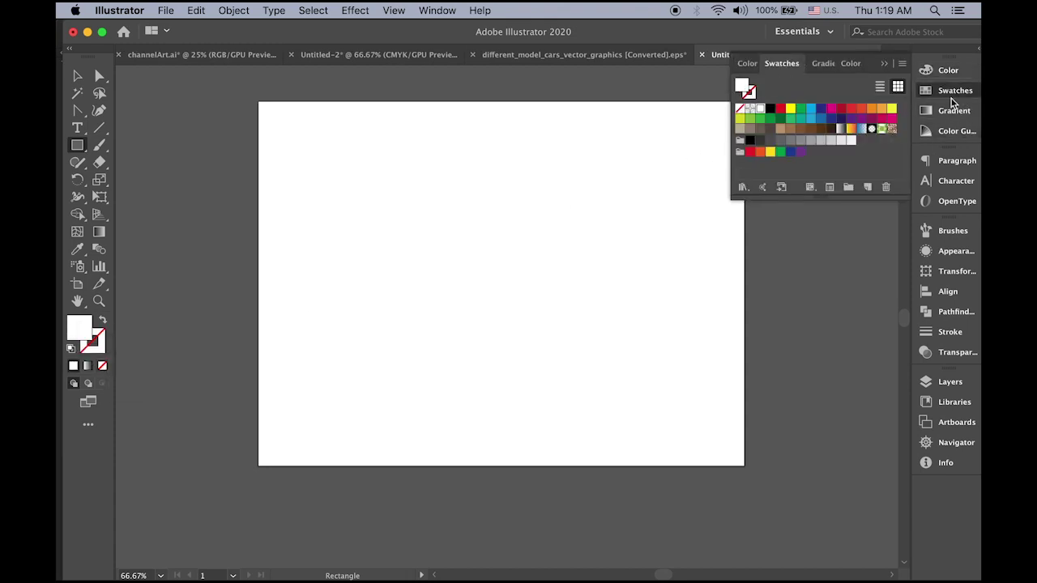
{"action": "left_click", "coordinate": [769, 141]}
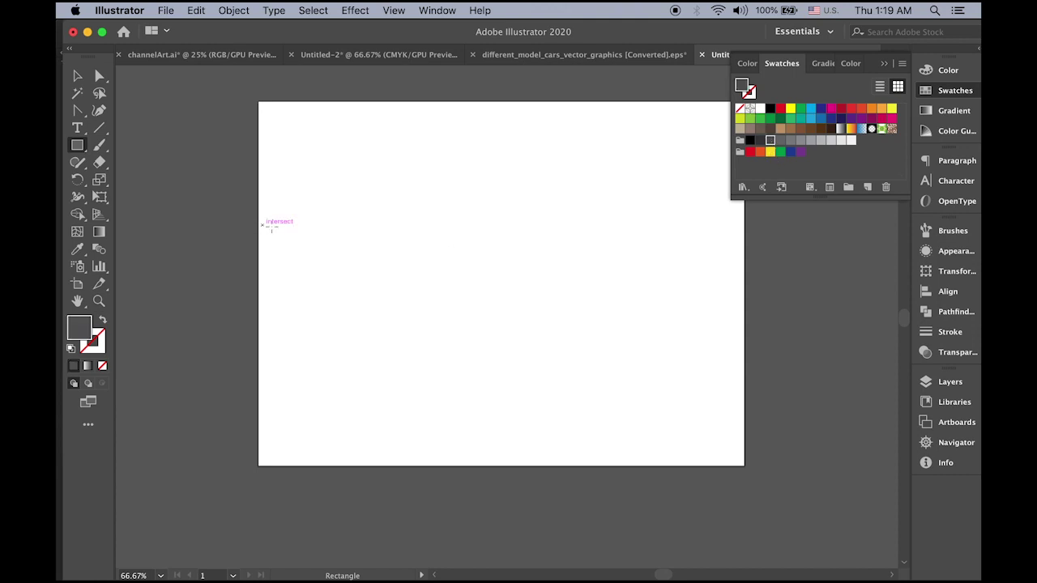
{"action": "left_click_drag", "start_coordinate": [262, 225], "coordinate": [740, 331]}
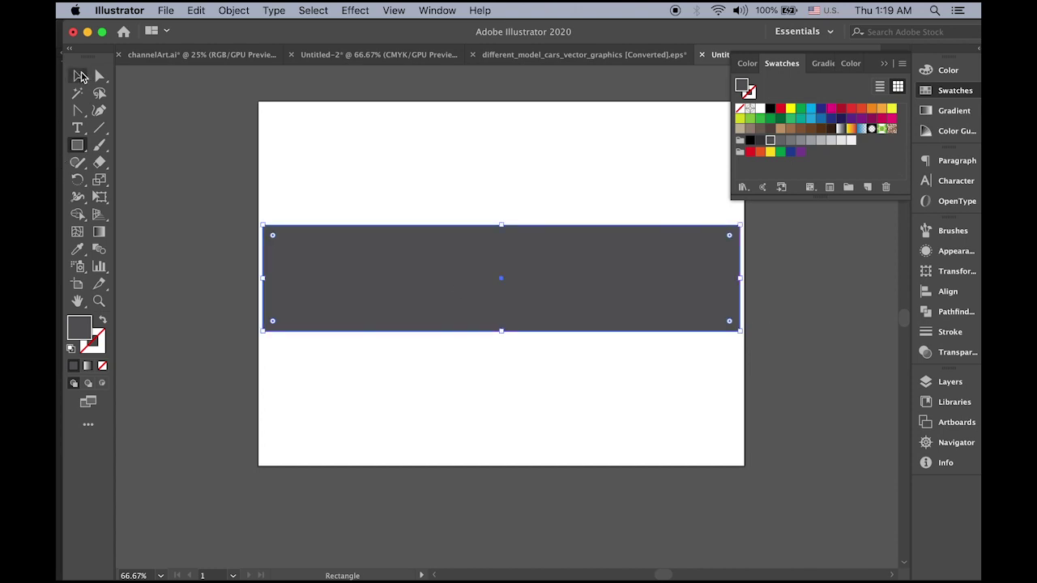
{"action": "left_click", "coordinate": [79, 75]}
{"action": "left_click", "coordinate": [189, 116]}
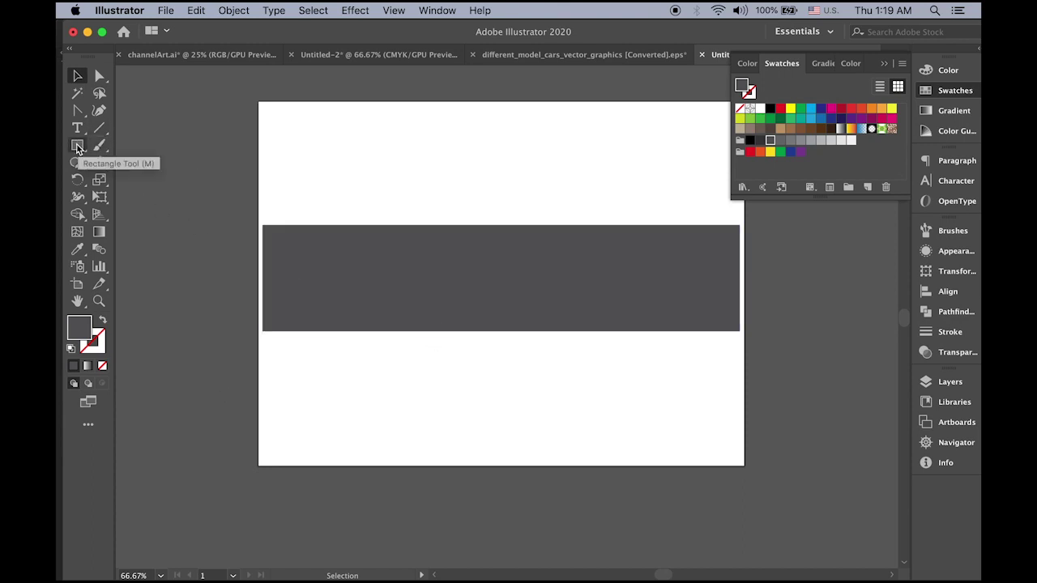
Step: Set up the Line Segment tool with an orange 10 pt stroke
{"action": "left_click", "coordinate": [98, 128]}
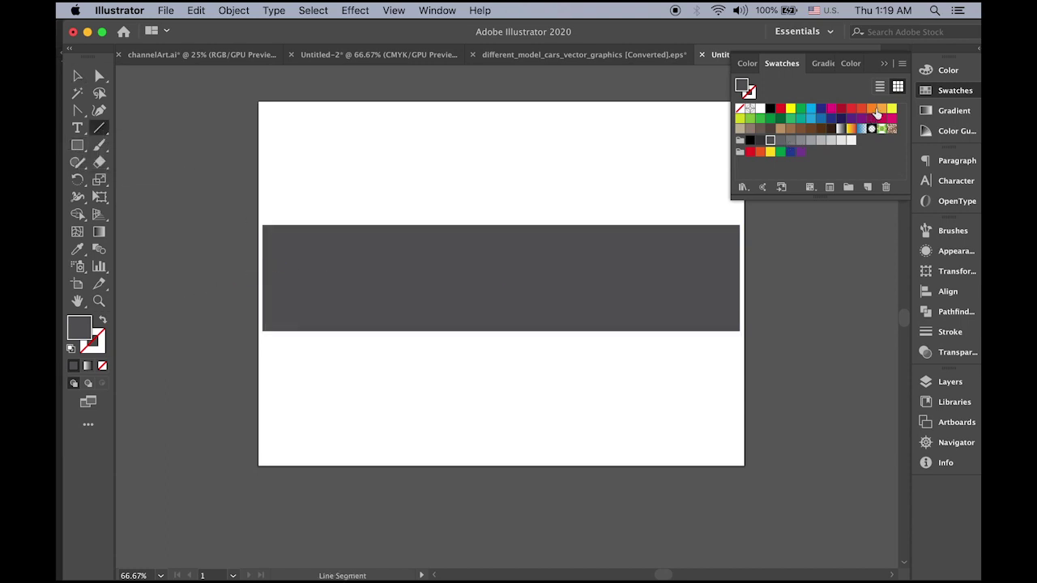
{"action": "left_click", "coordinate": [872, 111]}
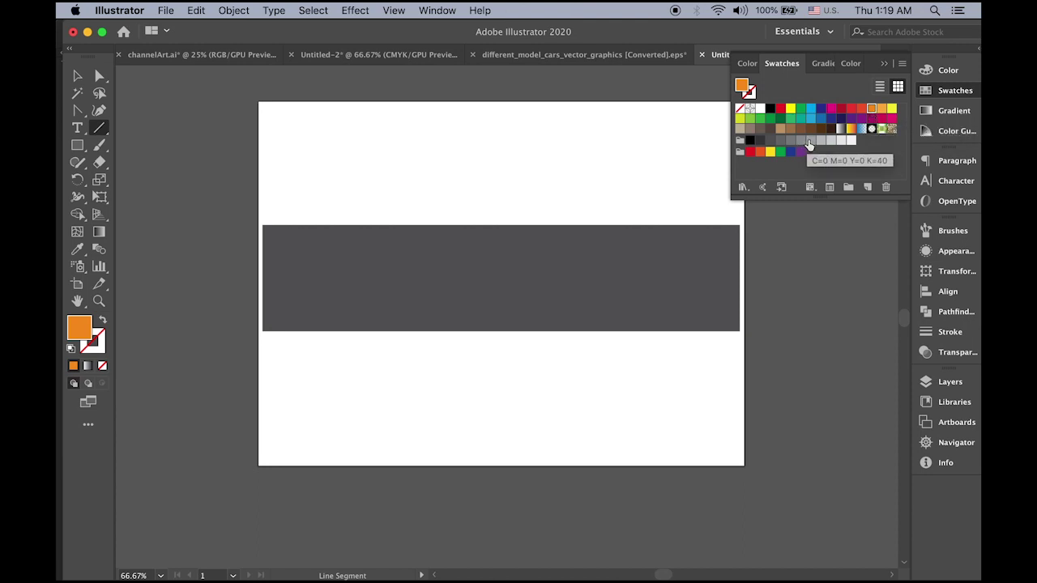
{"action": "left_click", "coordinate": [947, 332]}
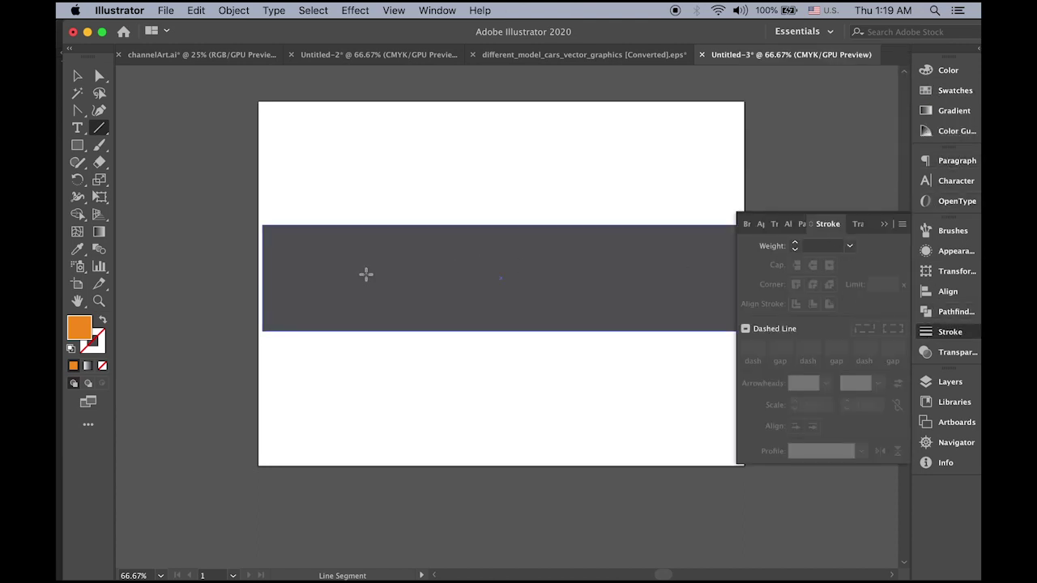
{"action": "left_click", "coordinate": [104, 321]}
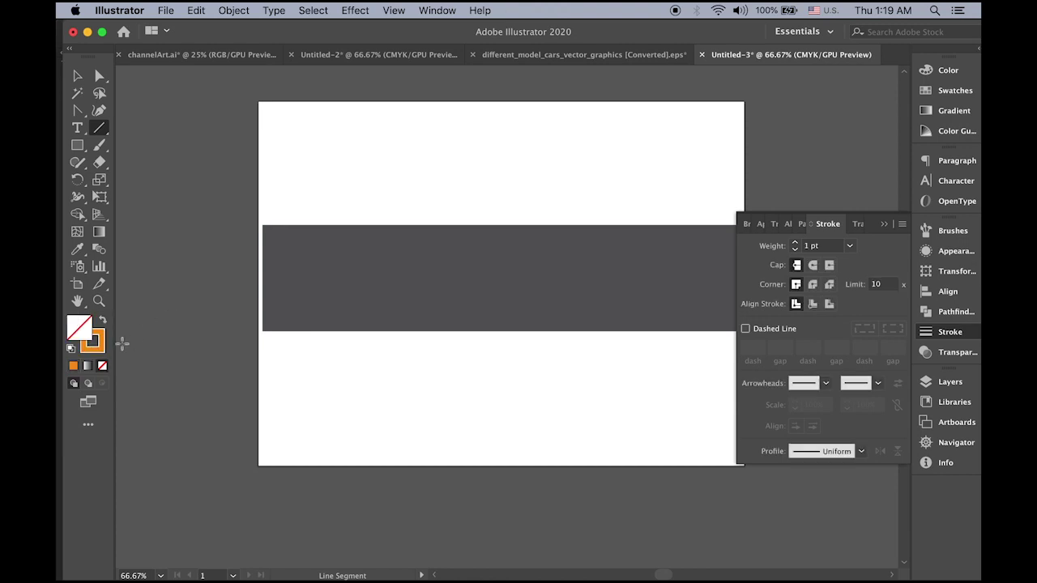
{"action": "left_click", "coordinate": [95, 349]}
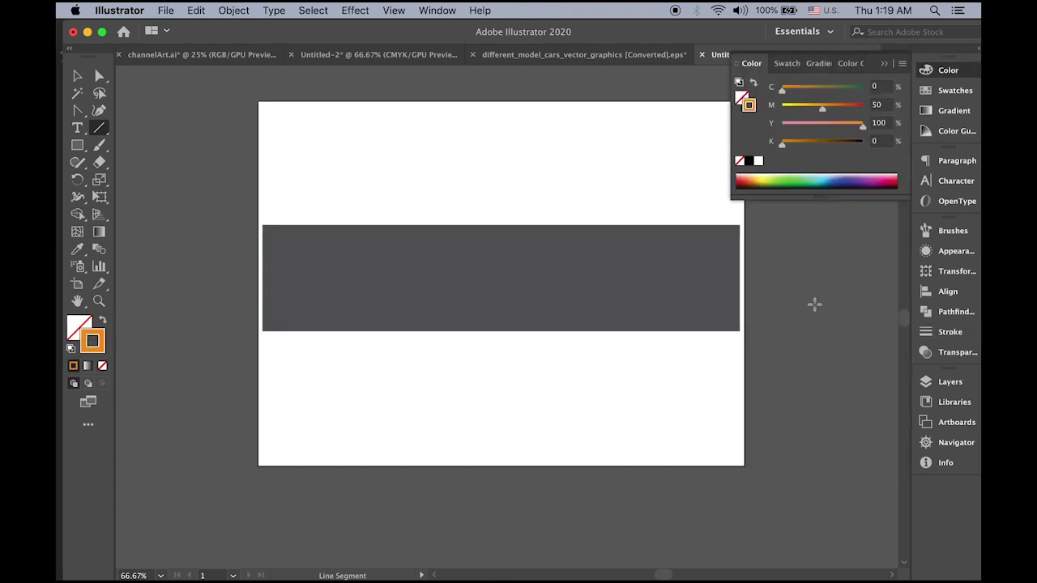
{"action": "left_click", "coordinate": [950, 332]}
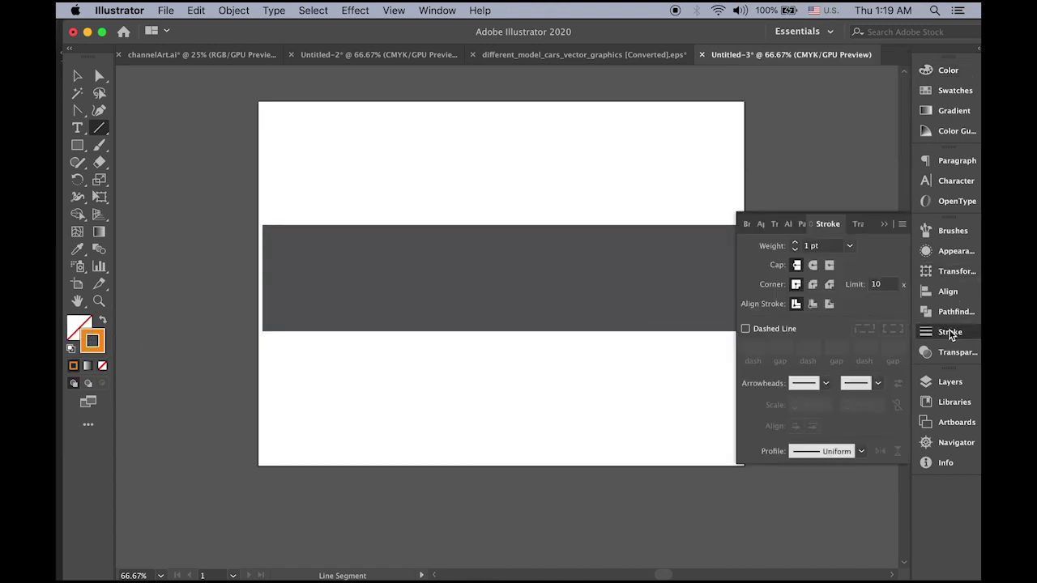
{"action": "left_click", "coordinate": [849, 245]}
{"action": "left_click", "coordinate": [870, 430]}
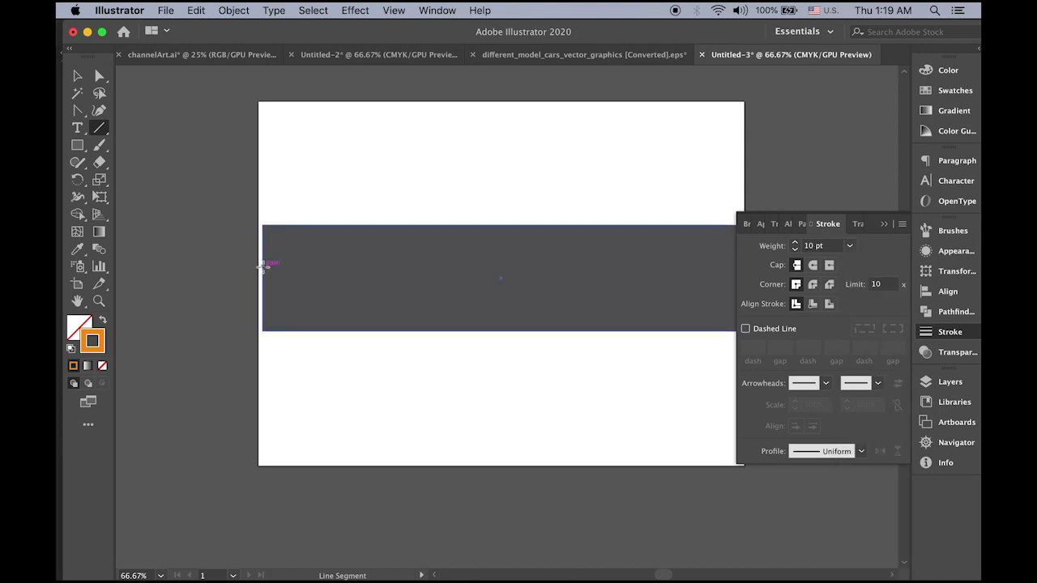
Step: Draw a horizontal orange line across the grey rectangle and fit its right end to the edge
{"action": "left_click_drag", "start_coordinate": [260, 266], "coordinate": [751, 279]}
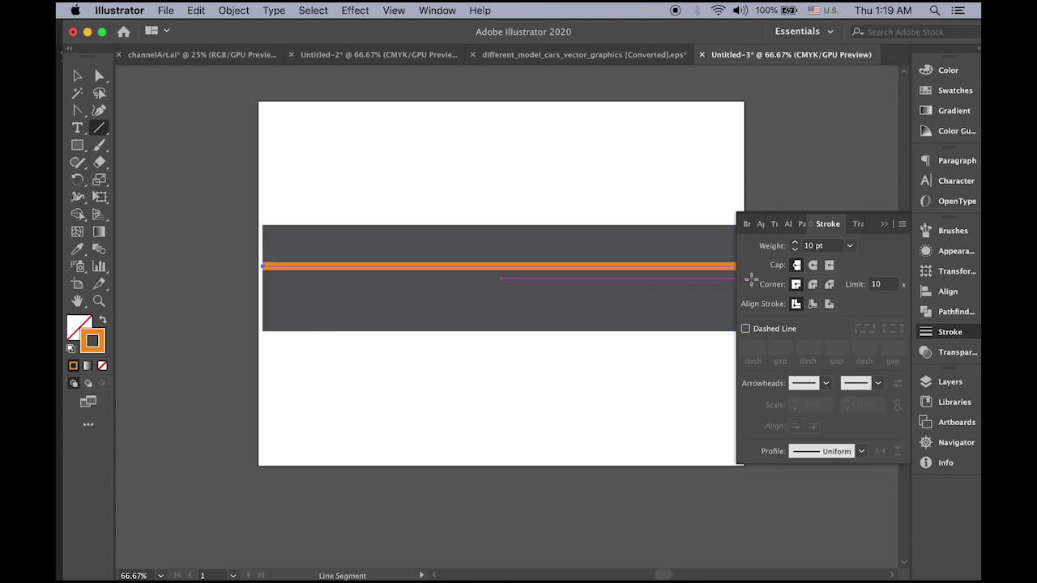
{"action": "left_click", "coordinate": [883, 225]}
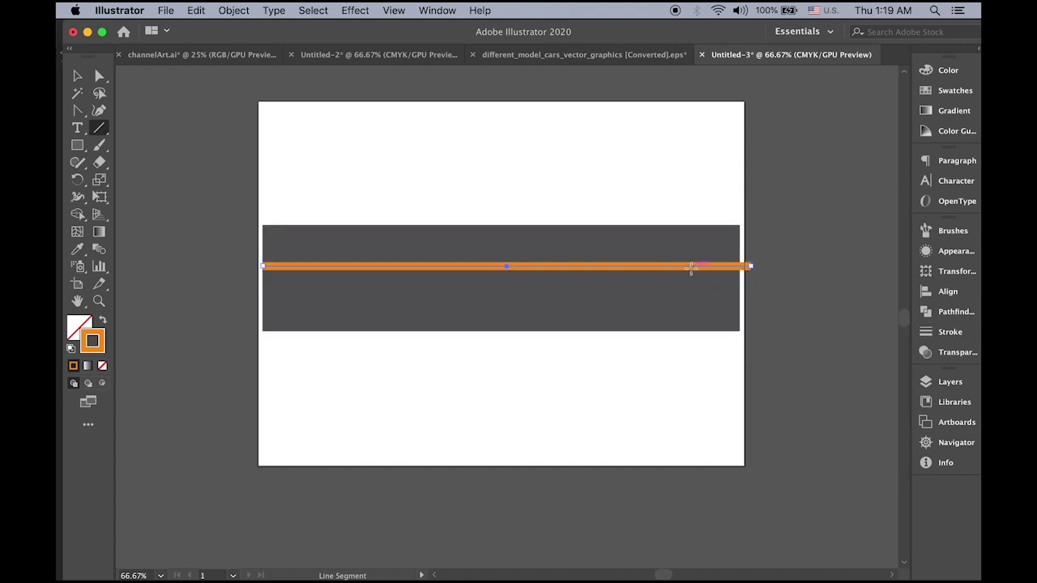
{"action": "key", "text": "a"}
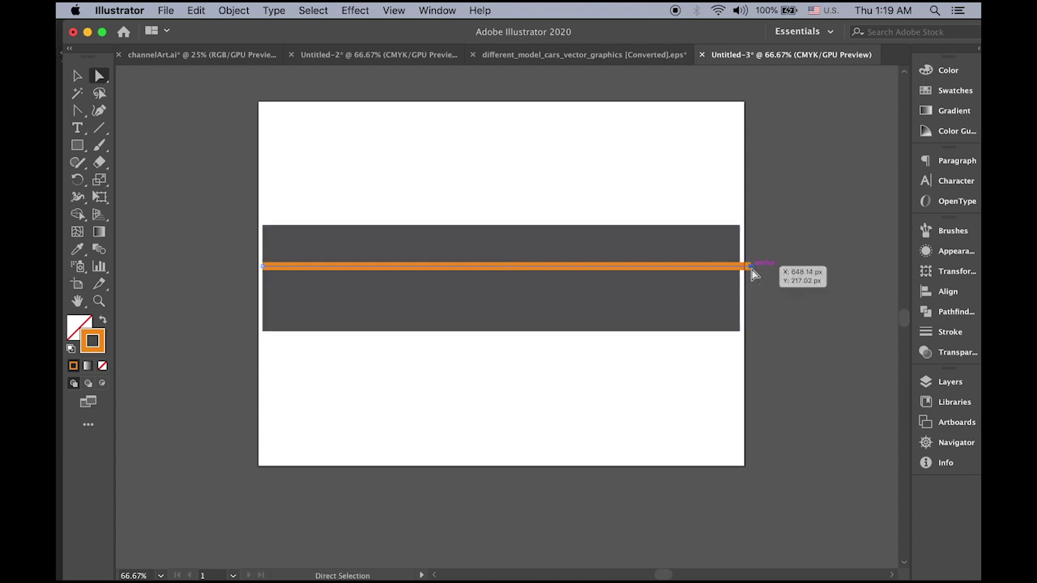
{"action": "left_click_drag", "start_coordinate": [751, 274], "coordinate": [751, 276]}
Step: Restyle the orange line to a 5 pt light-orange stroke
{"action": "left_click", "coordinate": [77, 75]}
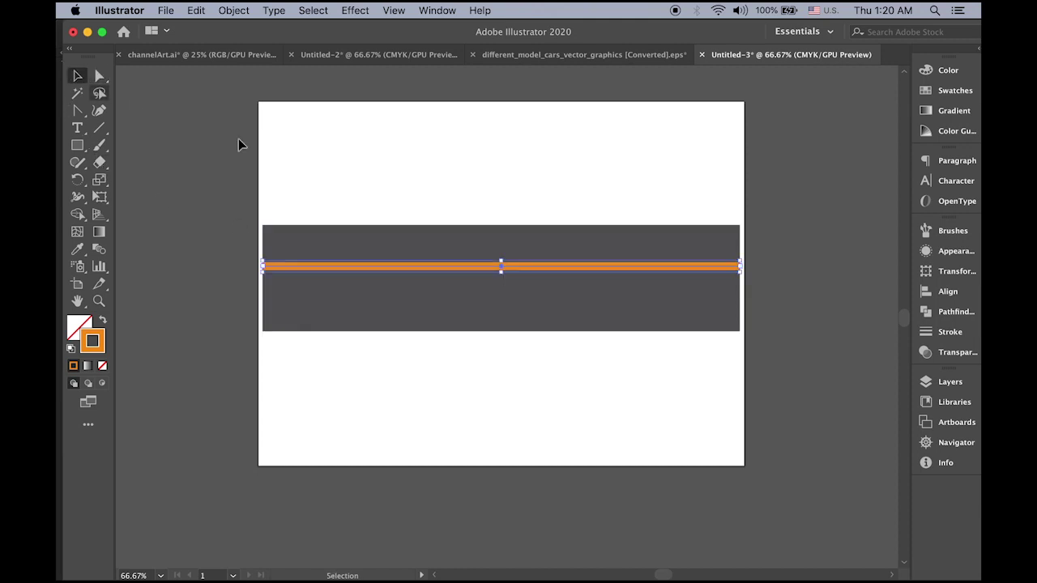
{"action": "left_click", "coordinate": [952, 332]}
{"action": "left_click", "coordinate": [794, 248]}
{"action": "left_click", "coordinate": [795, 249]}
{"action": "left_click", "coordinate": [795, 249]}
{"action": "left_click", "coordinate": [795, 249]}
{"action": "left_click", "coordinate": [795, 249]}
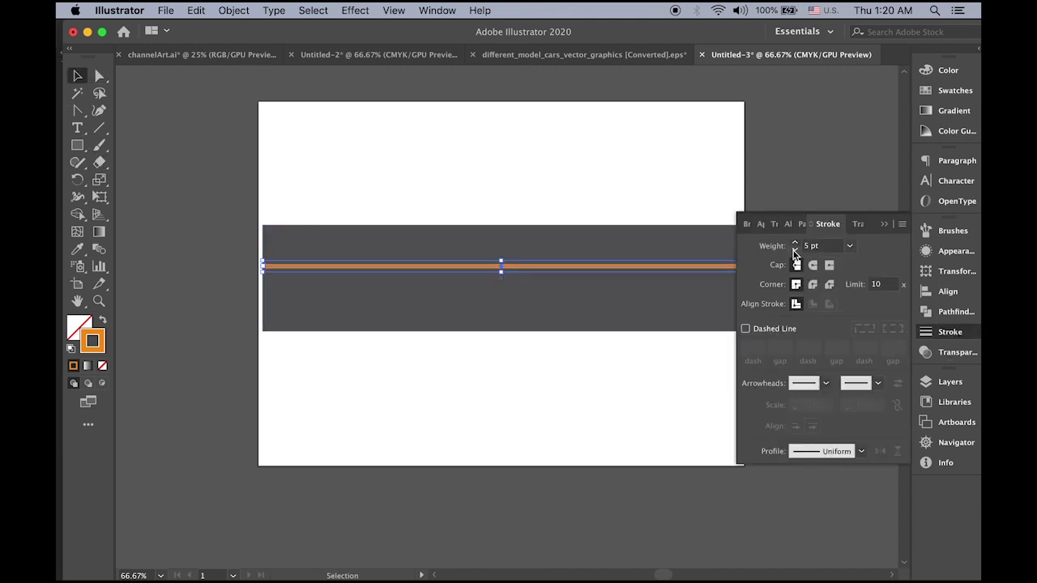
{"action": "left_click", "coordinate": [949, 92]}
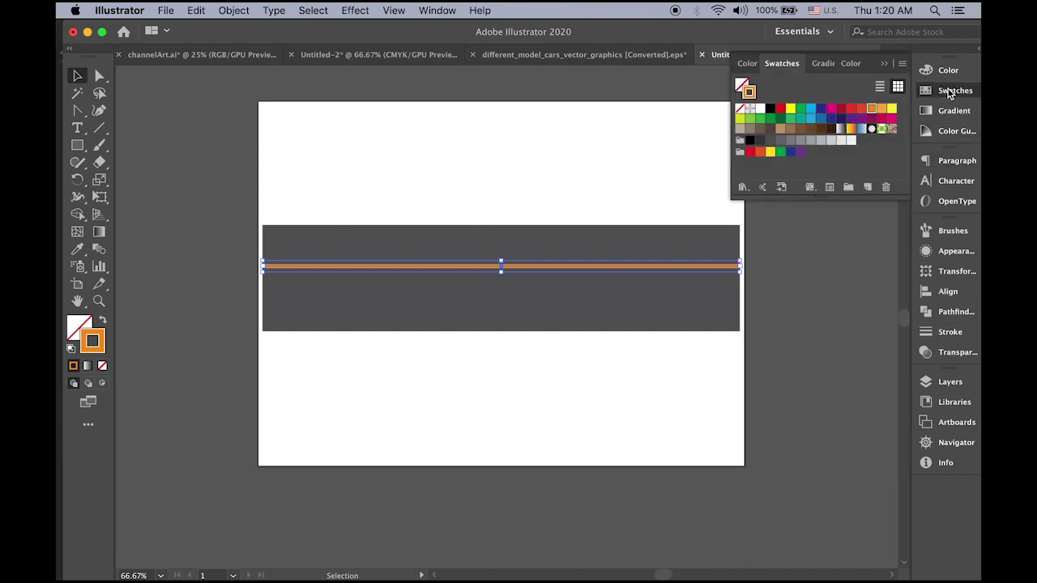
{"action": "left_click", "coordinate": [881, 109]}
{"action": "left_click", "coordinate": [644, 168]}
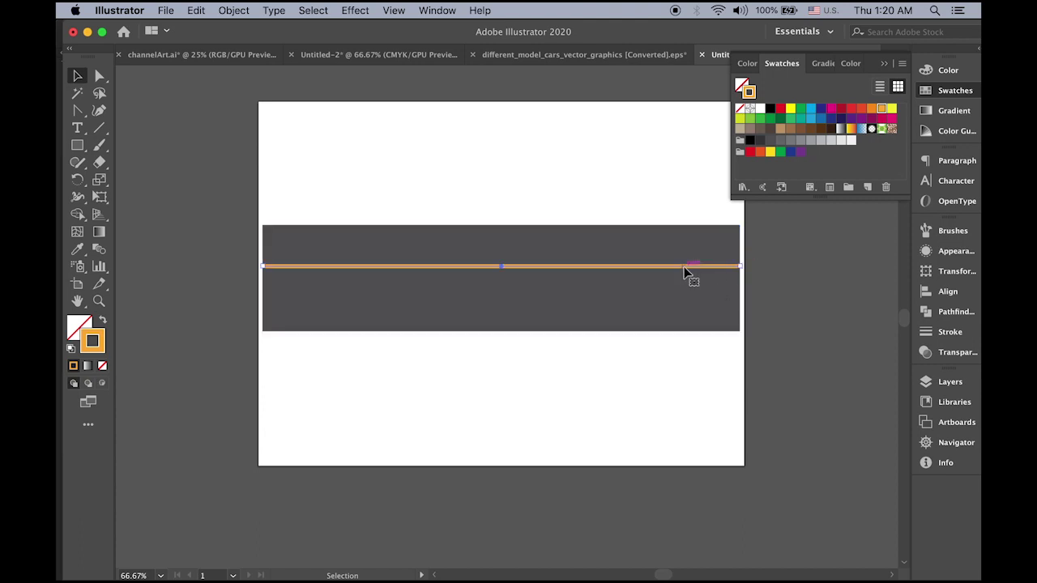
Step: Duplicate the line just below and vertically centre both lines on the grey rectangle
{"action": "left_click_drag", "start_coordinate": [684, 268], "coordinate": [685, 280]}
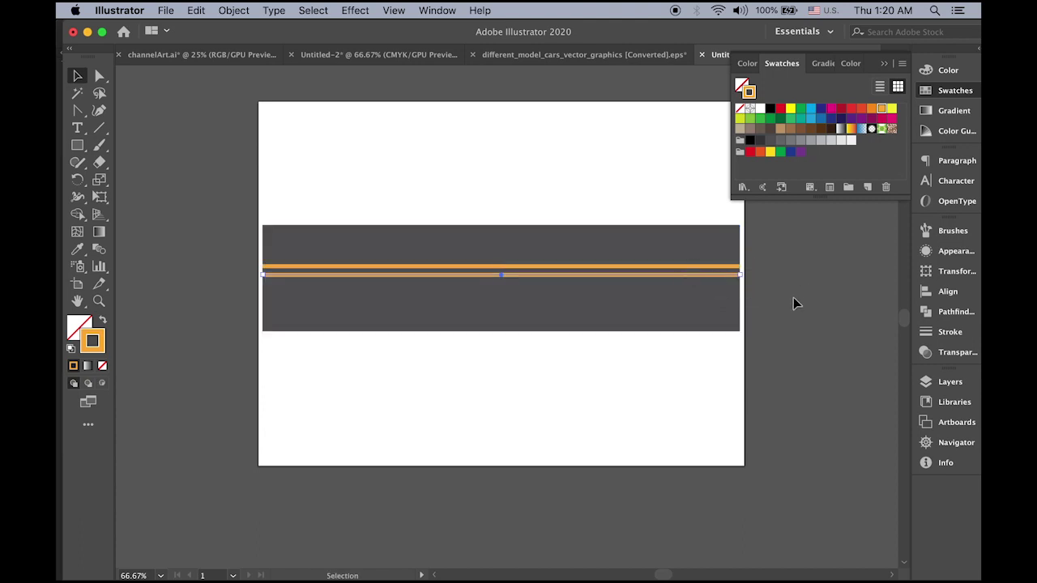
{"action": "left_click", "coordinate": [692, 266], "text": "shift"}
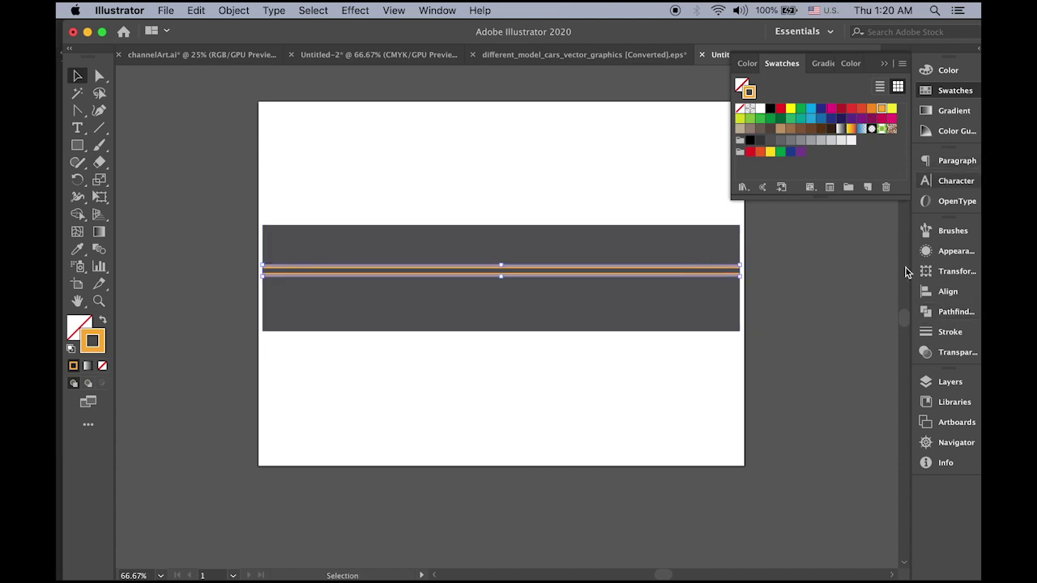
{"action": "left_click_drag", "start_coordinate": [577, 183], "coordinate": [696, 373]}
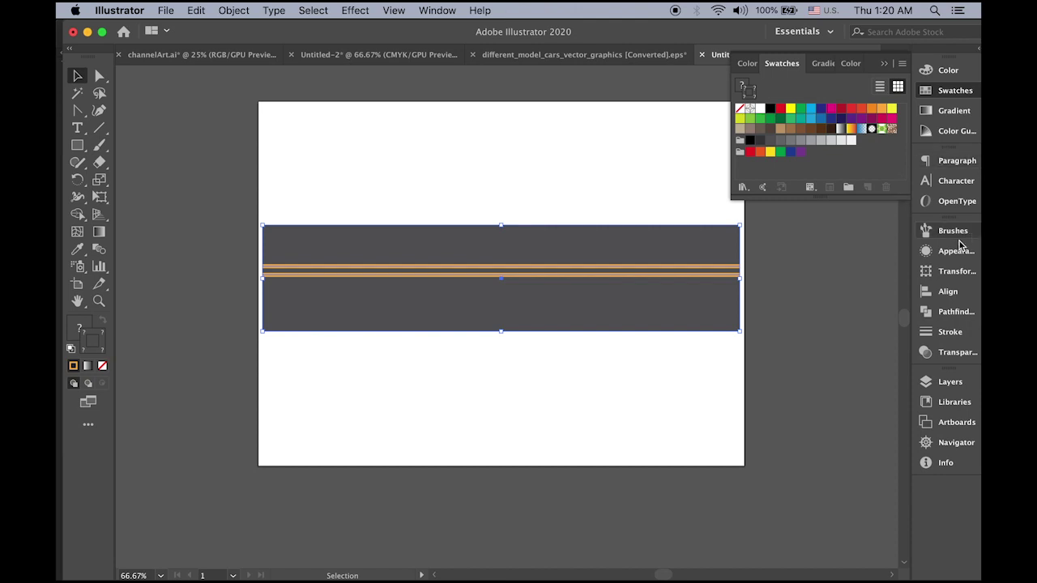
{"action": "left_click", "coordinate": [949, 293]}
{"action": "left_click", "coordinate": [870, 266]}
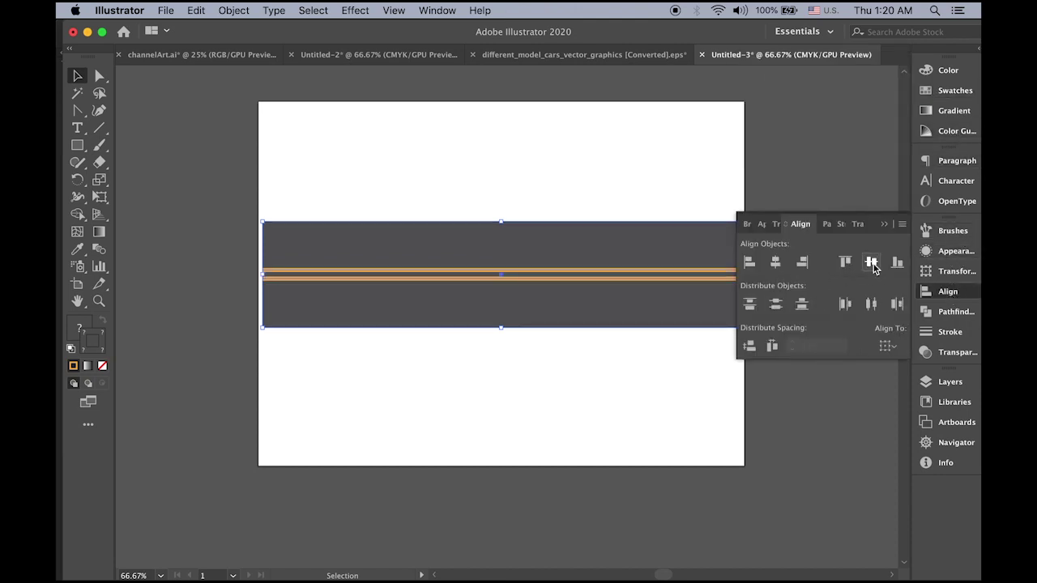
{"action": "left_click", "coordinate": [852, 176]}
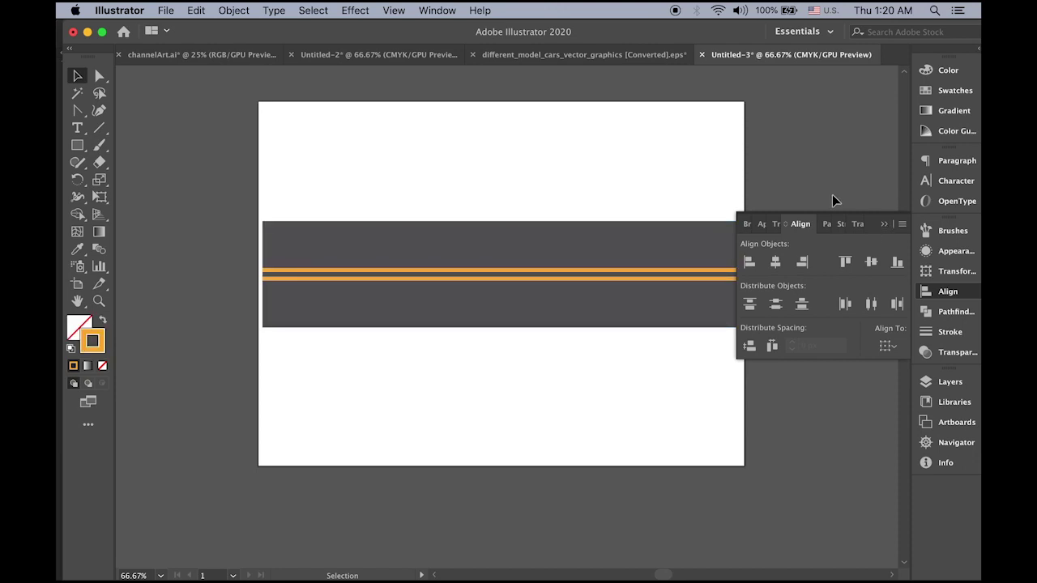
{"action": "left_click", "coordinate": [885, 224]}
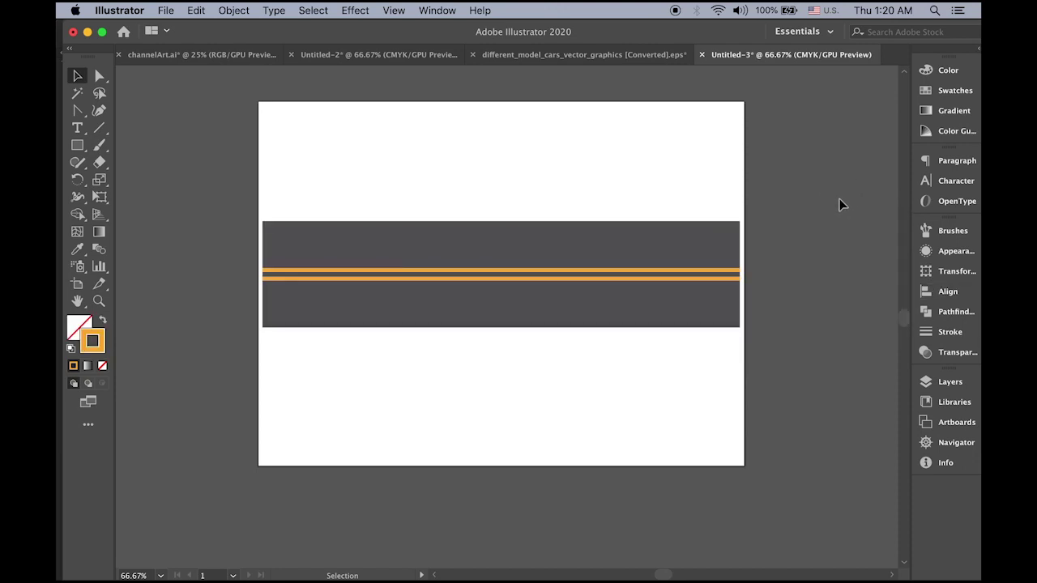
Step: Draw a thin black strip along the road's top edge
{"action": "left_click", "coordinate": [77, 149]}
{"action": "left_click", "coordinate": [103, 322]}
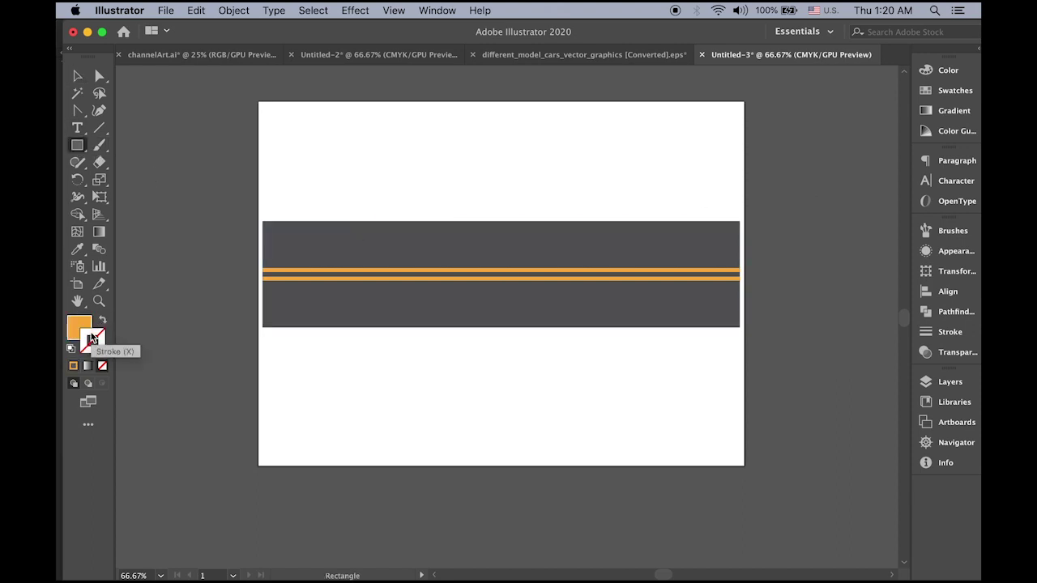
{"action": "left_click", "coordinate": [75, 365]}
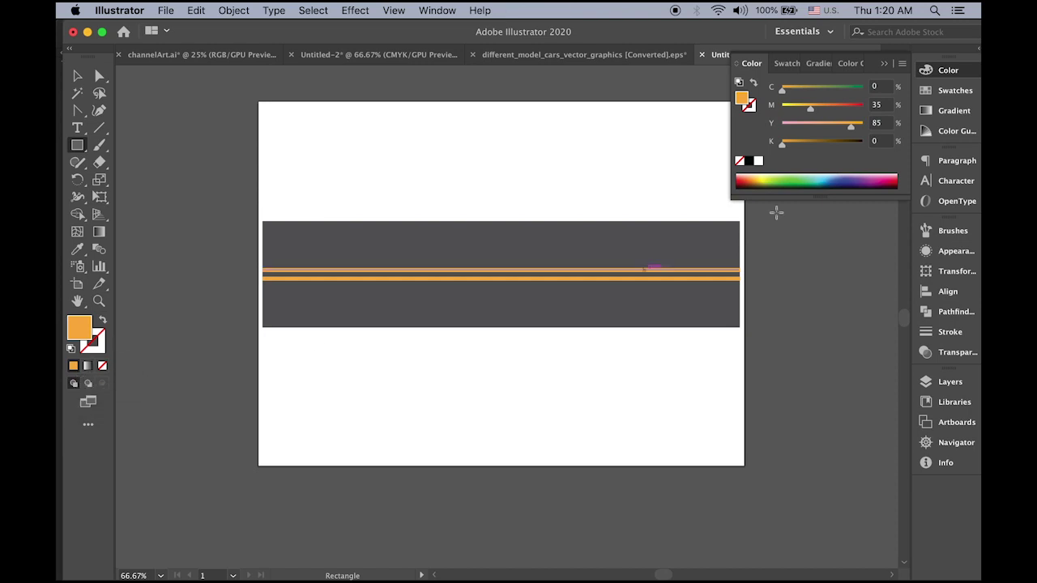
{"action": "left_click", "coordinate": [748, 161]}
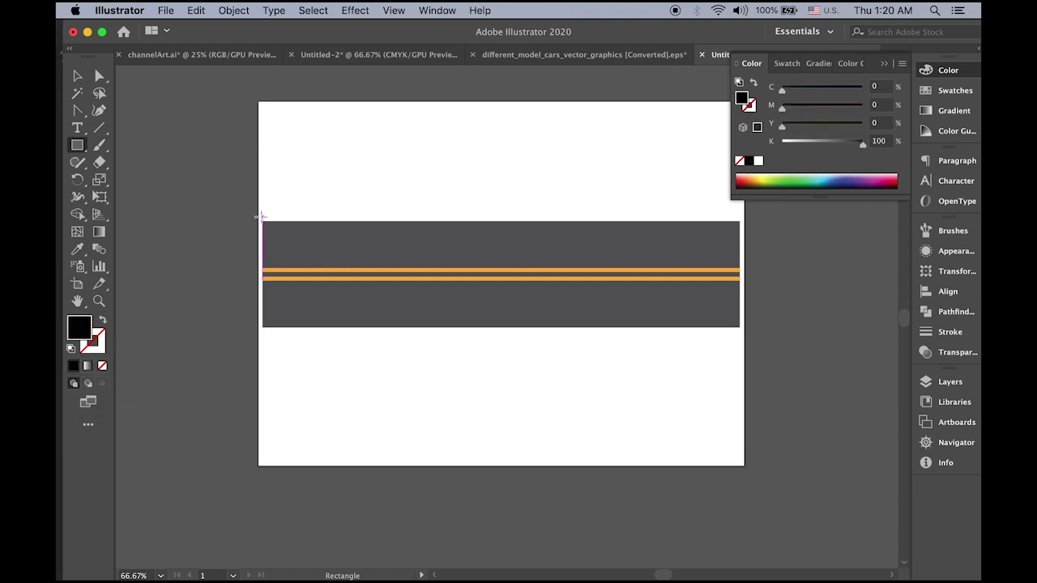
{"action": "left_click_drag", "start_coordinate": [261, 216], "coordinate": [738, 217]}
Step: Copy the black strip straight down to the road's bottom edge
{"action": "left_click", "coordinate": [77, 75]}
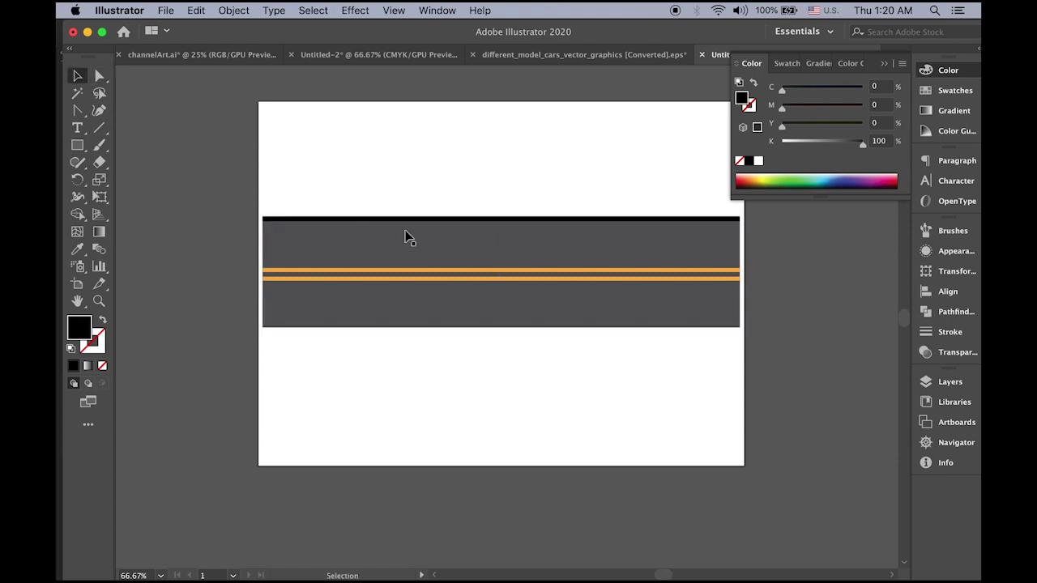
{"action": "left_click_drag", "start_coordinate": [418, 217], "coordinate": [422, 331]}
{"action": "left_click", "coordinate": [632, 393]}
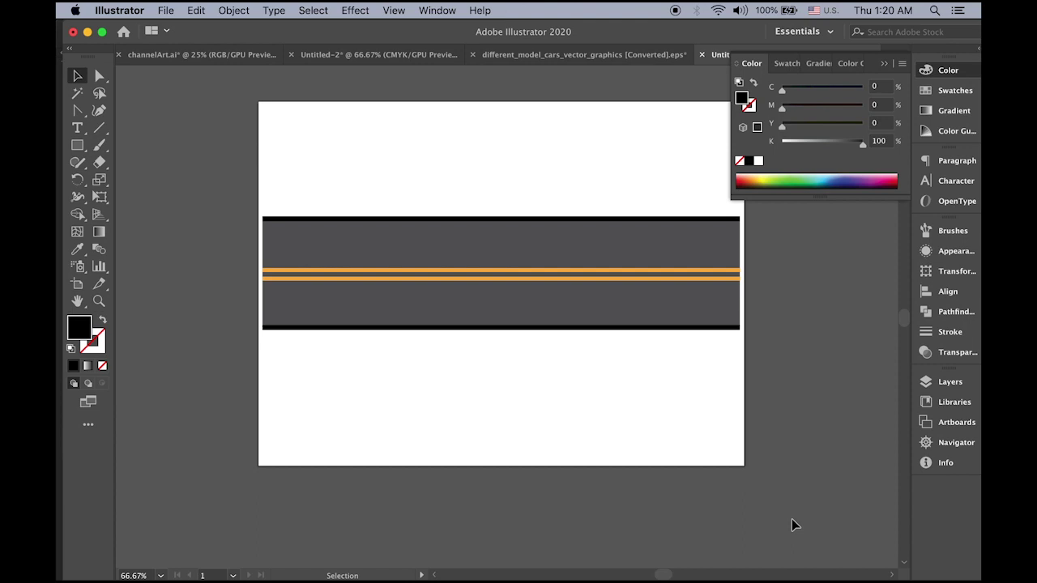
{"action": "left_click", "coordinate": [694, 329]}
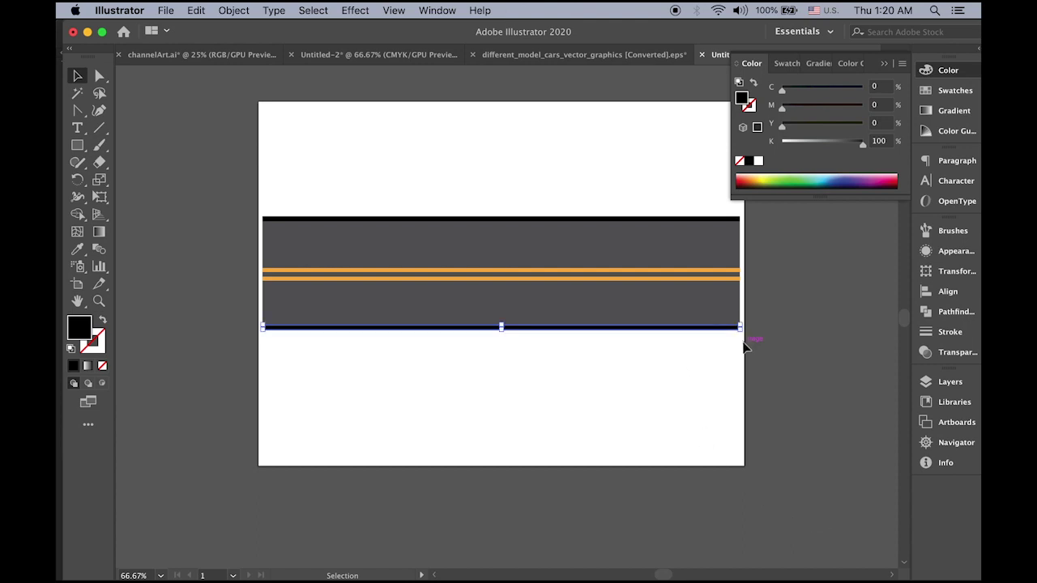
Step: Nudge the bottom strip down, then save the whole road graphic as a new art brush
{"action": "key", "text": "Down"}
{"action": "key", "text": "Down"}
{"action": "key", "text": "Down"}
{"action": "key", "text": "Down"}
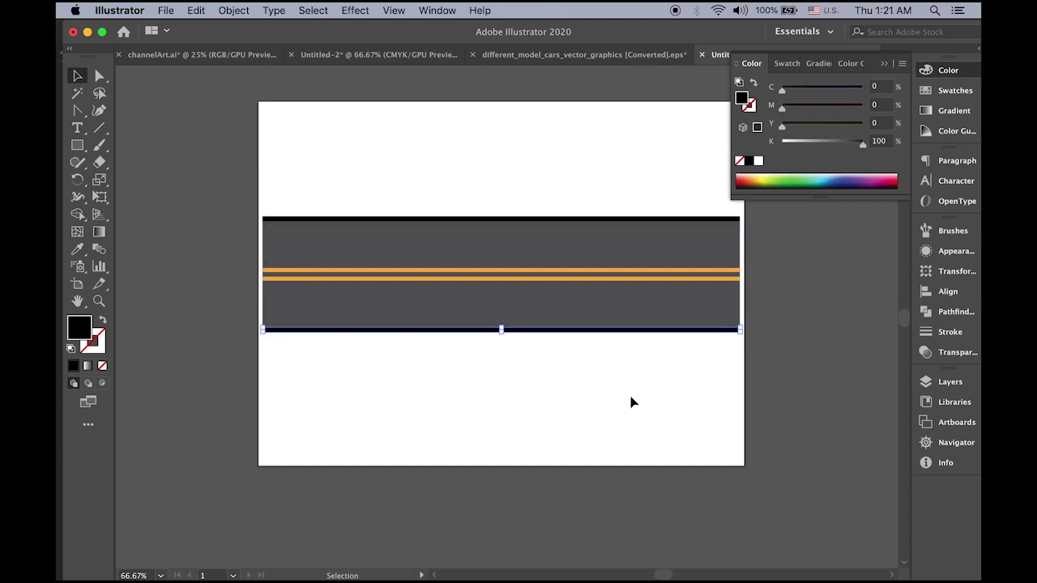
{"action": "left_click", "coordinate": [624, 398]}
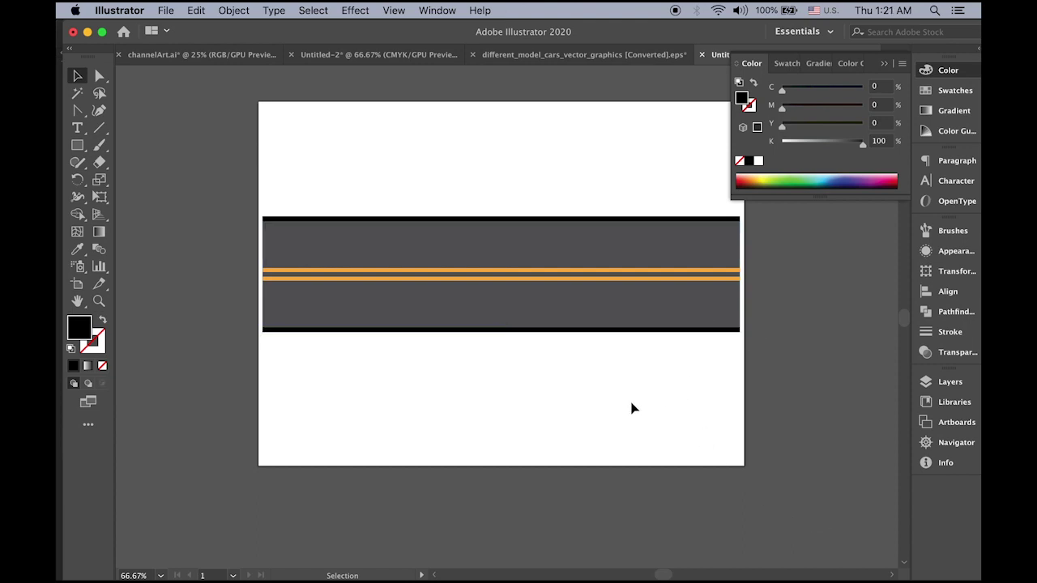
{"action": "left_click", "coordinate": [882, 64]}
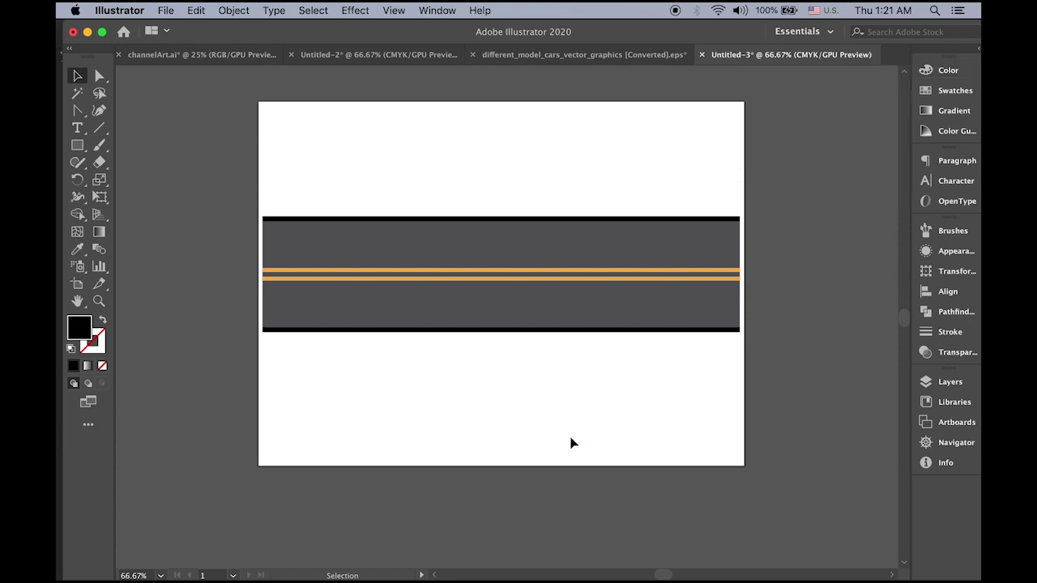
{"action": "left_click_drag", "start_coordinate": [287, 182], "coordinate": [578, 408]}
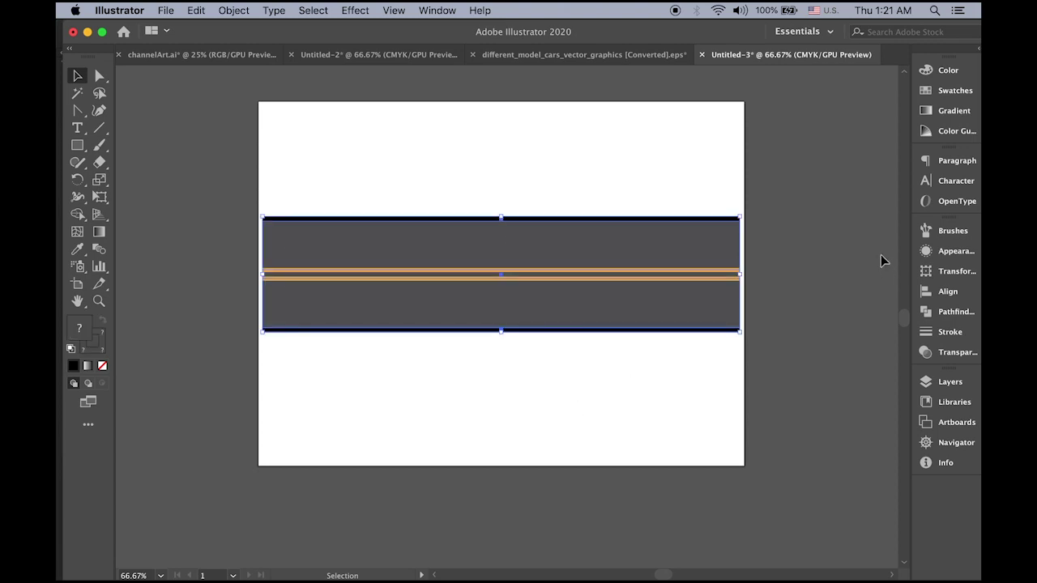
{"action": "left_click", "coordinate": [947, 231]}
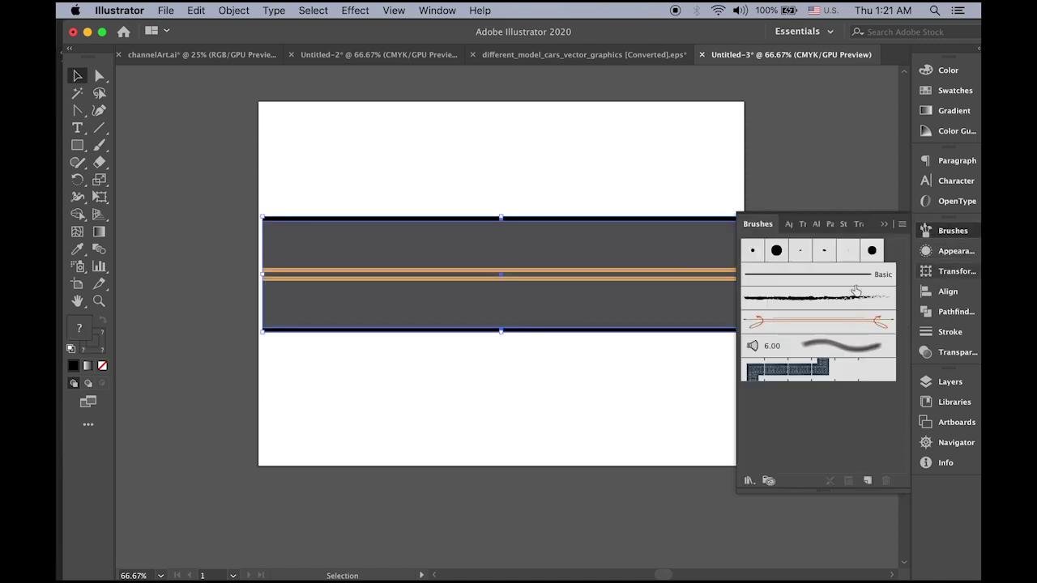
{"action": "mouse_move", "coordinate": [776, 294]}
{"action": "left_mouse_down"}
{"action": "mouse_move", "coordinate": [575, 303]}
{"action": "mouse_move", "coordinate": [569, 280]}
{"action": "mouse_move", "coordinate": [706, 378]}
{"action": "mouse_move", "coordinate": [824, 442]}
{"action": "left_mouse_up"}
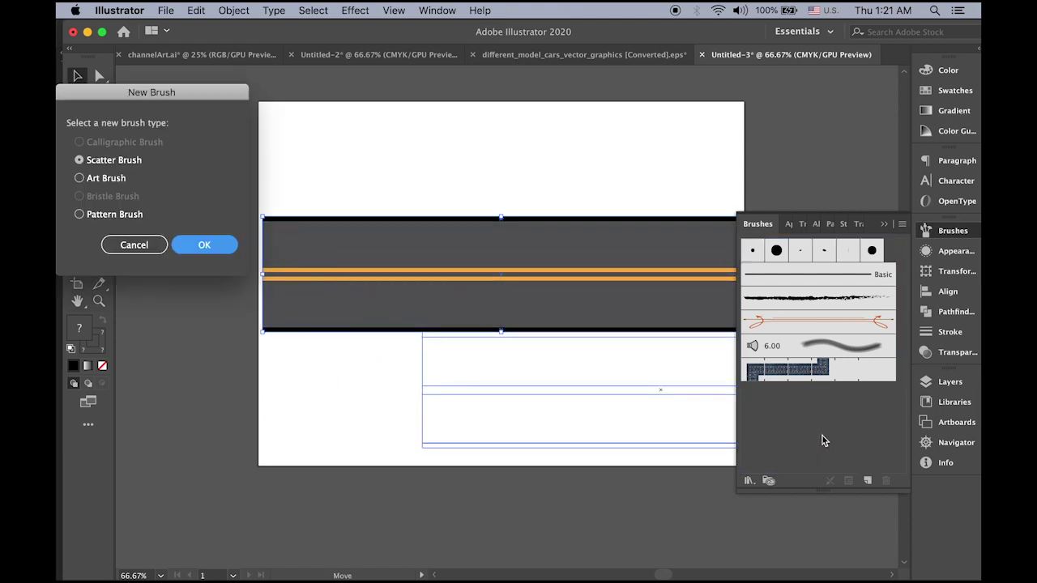
{"action": "left_click", "coordinate": [79, 177]}
{"action": "left_click", "coordinate": [230, 247]}
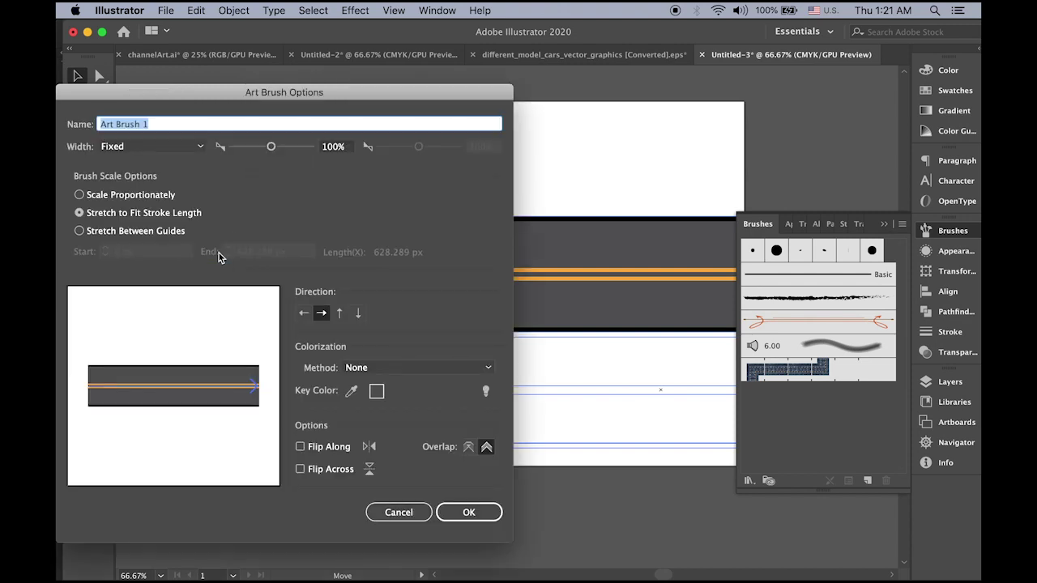
{"action": "left_click", "coordinate": [474, 517]}
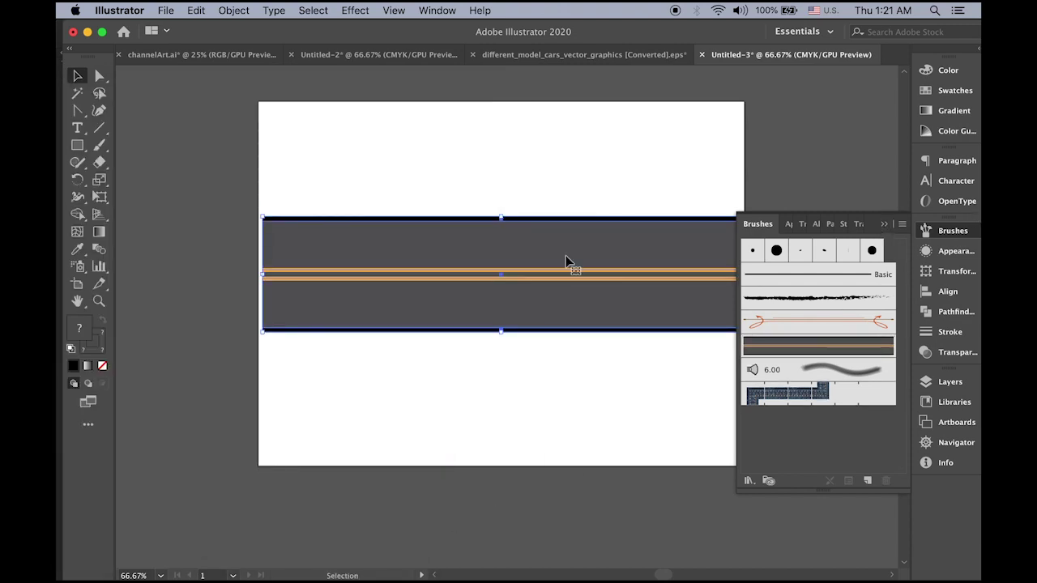
Step: Delete all the road artwork from the artboard
{"action": "left_click_drag", "start_coordinate": [580, 181], "coordinate": [500, 167]}
{"action": "key", "text": "super+shift+a"}
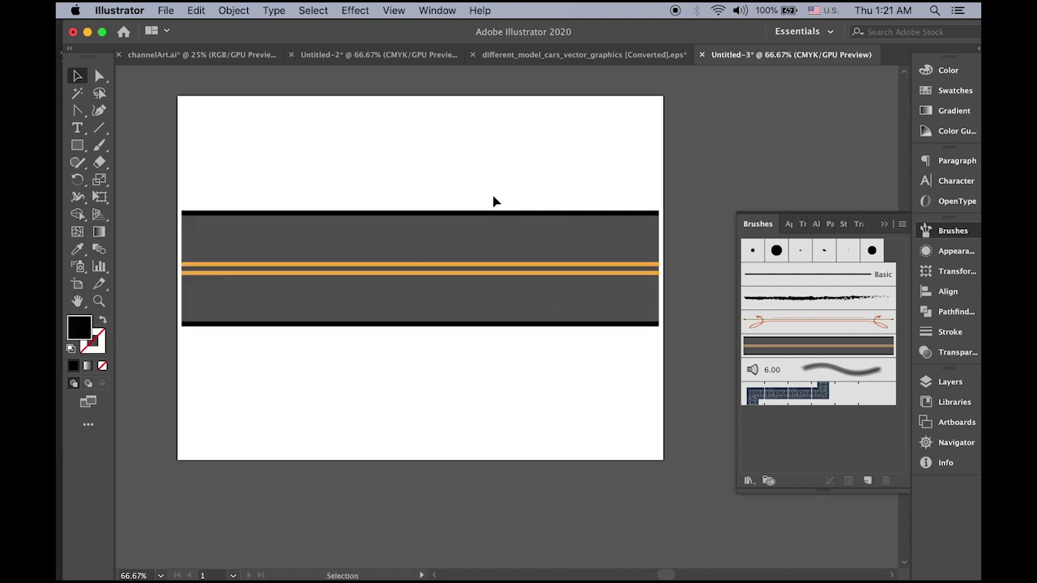
{"action": "key", "text": "super+a"}
{"action": "key", "text": "Delete"}
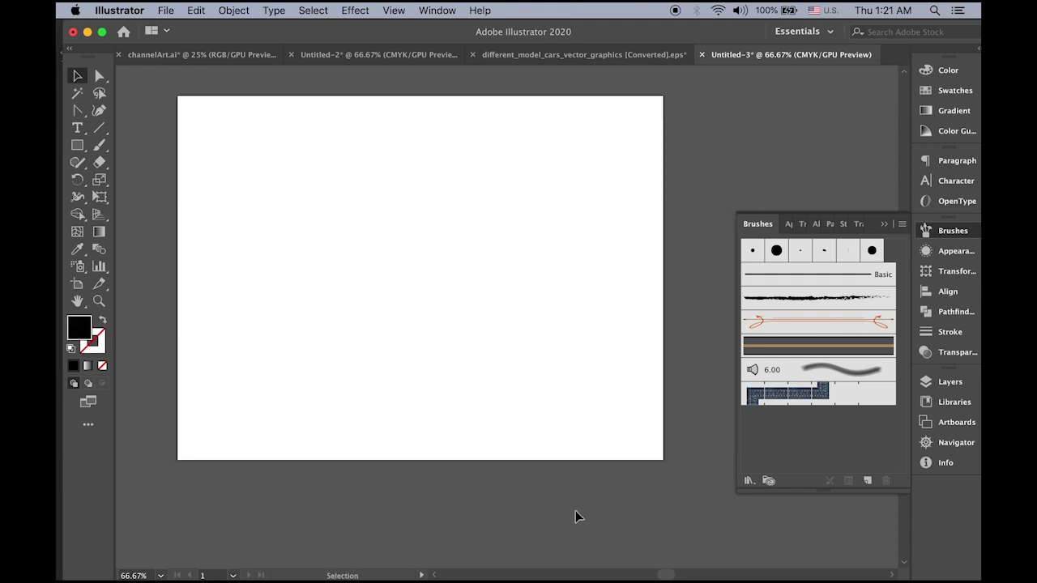
Step: Draw a black diagonal line across the artboard and add an anchor at its middle
{"action": "left_click", "coordinate": [98, 128]}
{"action": "left_click", "coordinate": [102, 320]}
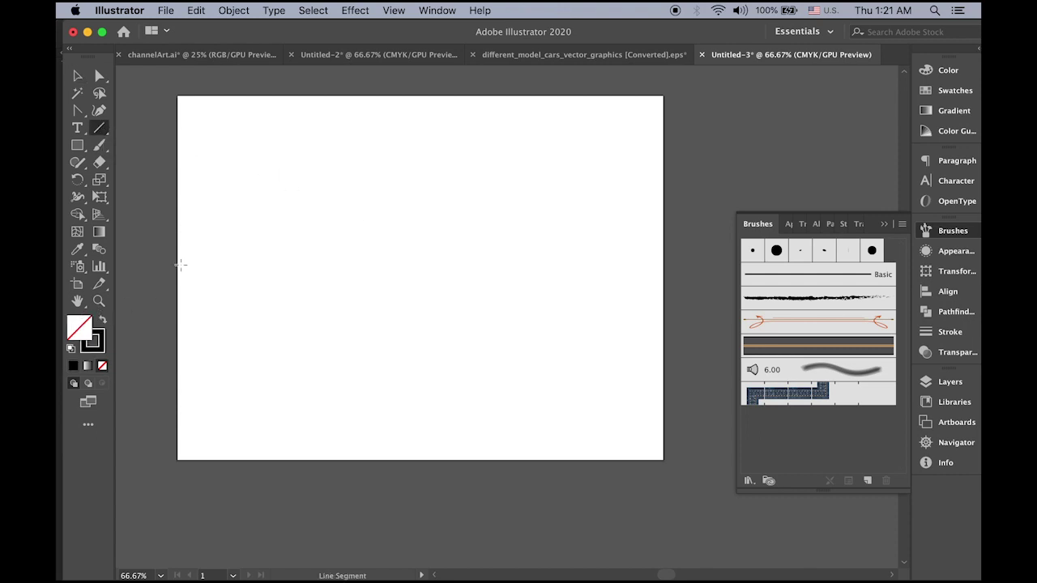
{"action": "left_click_drag", "start_coordinate": [202, 135], "coordinate": [637, 437]}
{"action": "left_click", "coordinate": [77, 110]}
{"action": "left_click", "coordinate": [138, 128]}
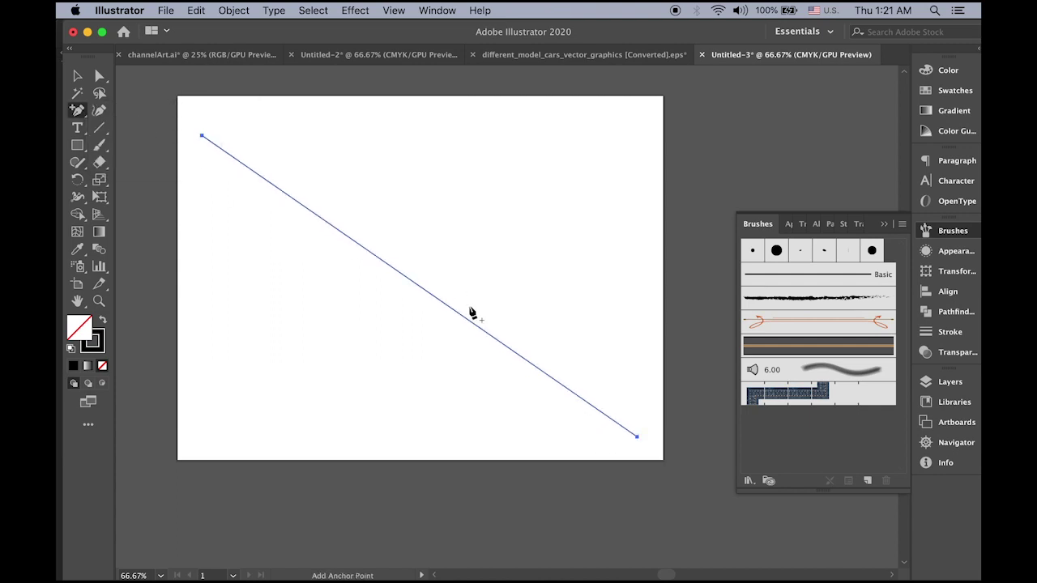
{"action": "left_click", "coordinate": [419, 286]}
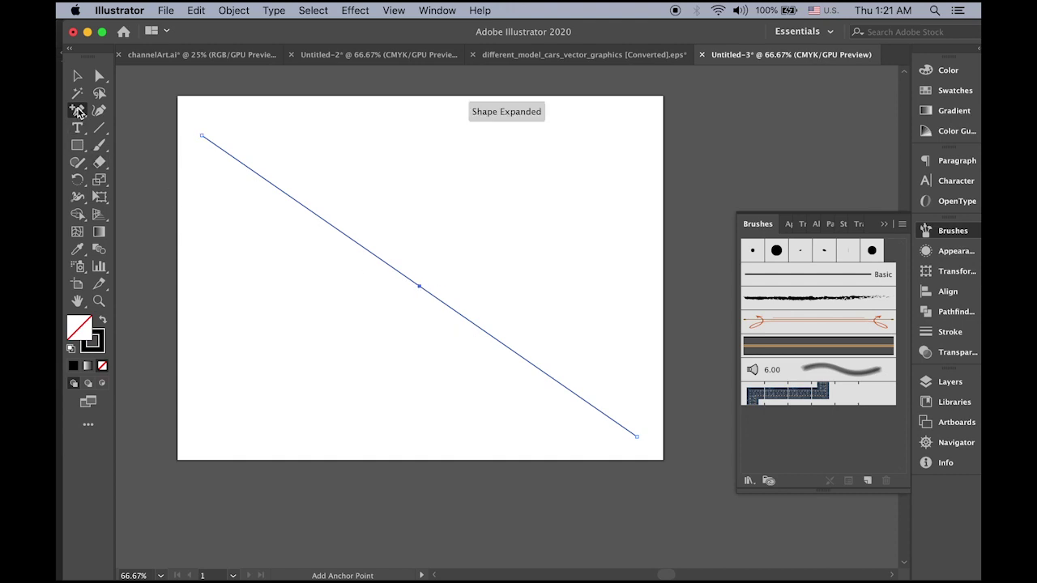
Step: Convert the middle anchor to a smooth point, bending the line into an S-curve
{"action": "left_click", "coordinate": [77, 110]}
{"action": "left_click", "coordinate": [160, 162]}
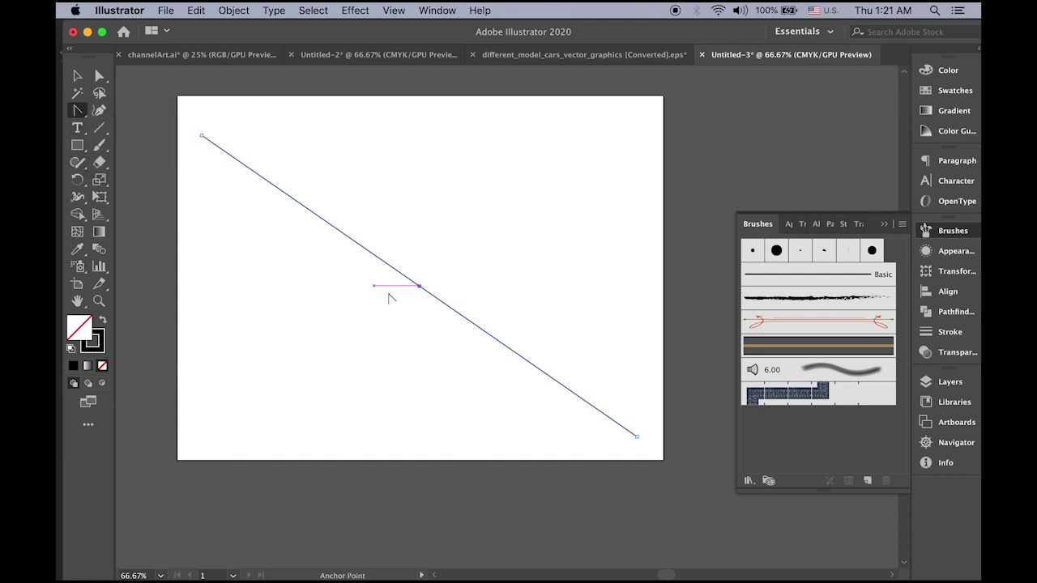
{"action": "left_click_drag", "start_coordinate": [419, 286], "coordinate": [452, 461]}
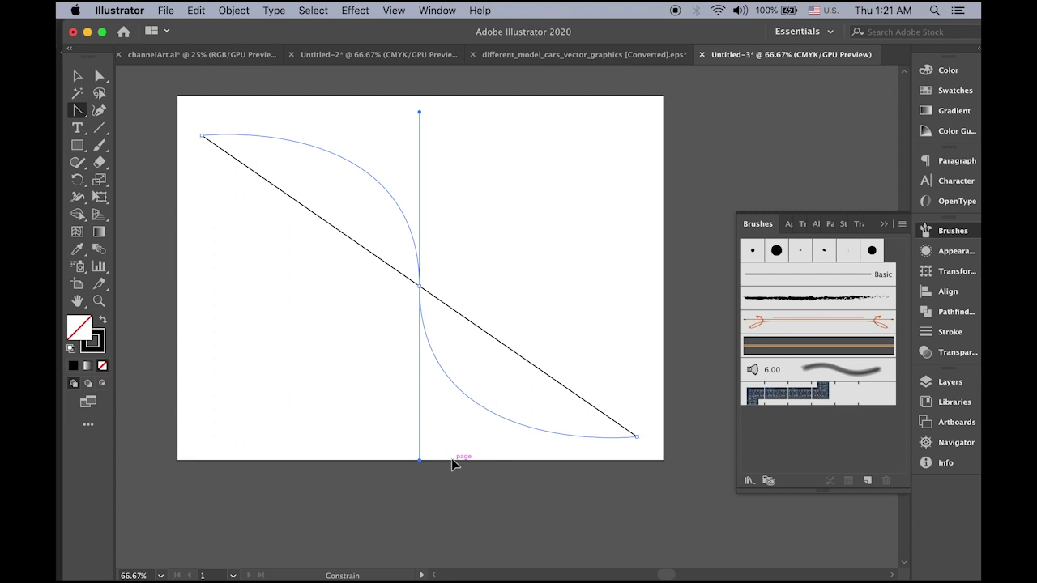
{"action": "left_click_drag", "start_coordinate": [451, 459], "coordinate": [451, 459]}
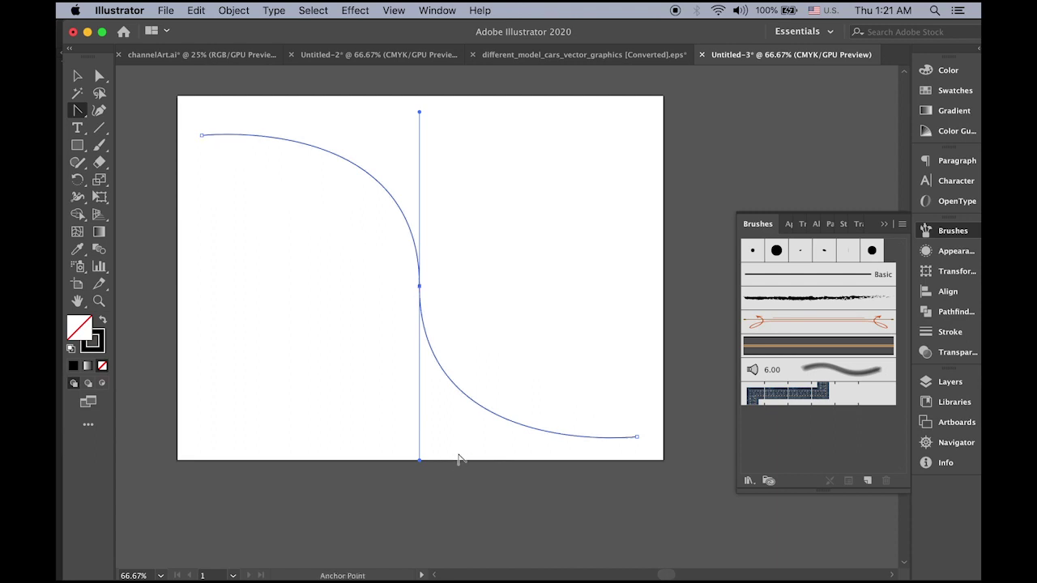
{"action": "left_click", "coordinate": [77, 76]}
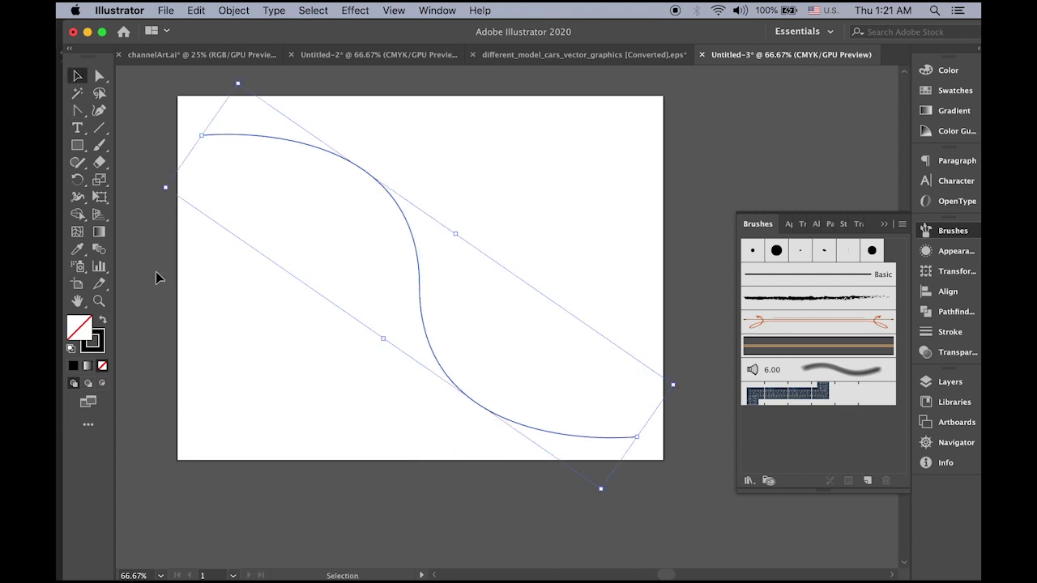
{"action": "left_click", "coordinate": [220, 327]}
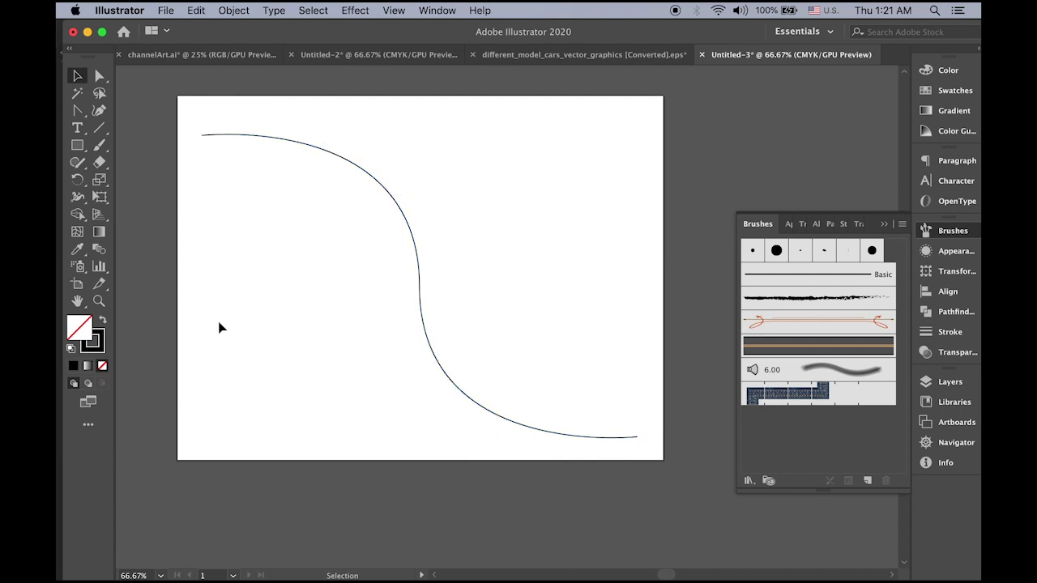
{"action": "left_click", "coordinate": [419, 272]}
Step: Apply the road art brush to the S-curve
{"action": "left_click", "coordinate": [96, 350]}
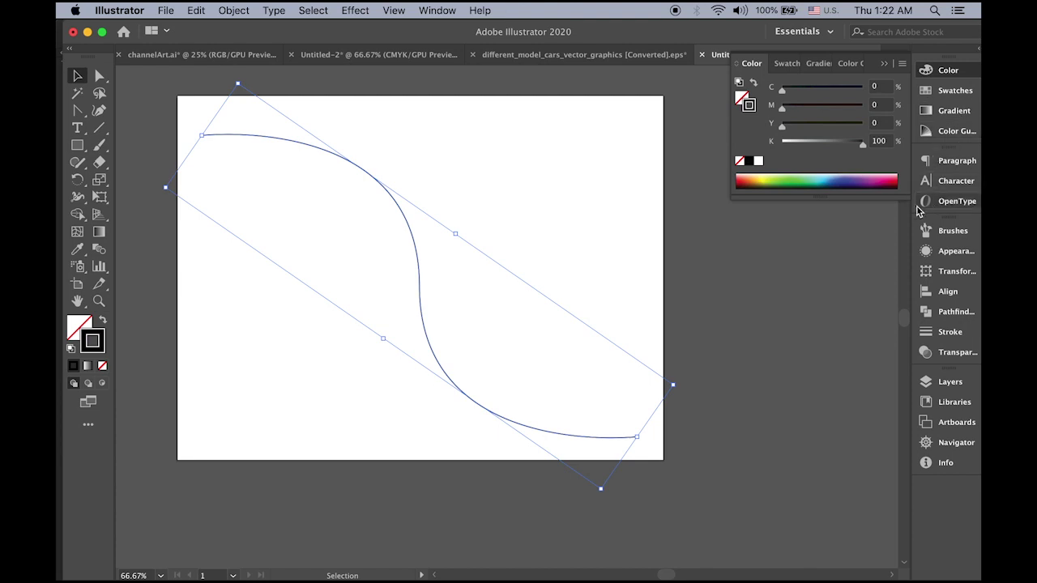
{"action": "left_click", "coordinate": [951, 232]}
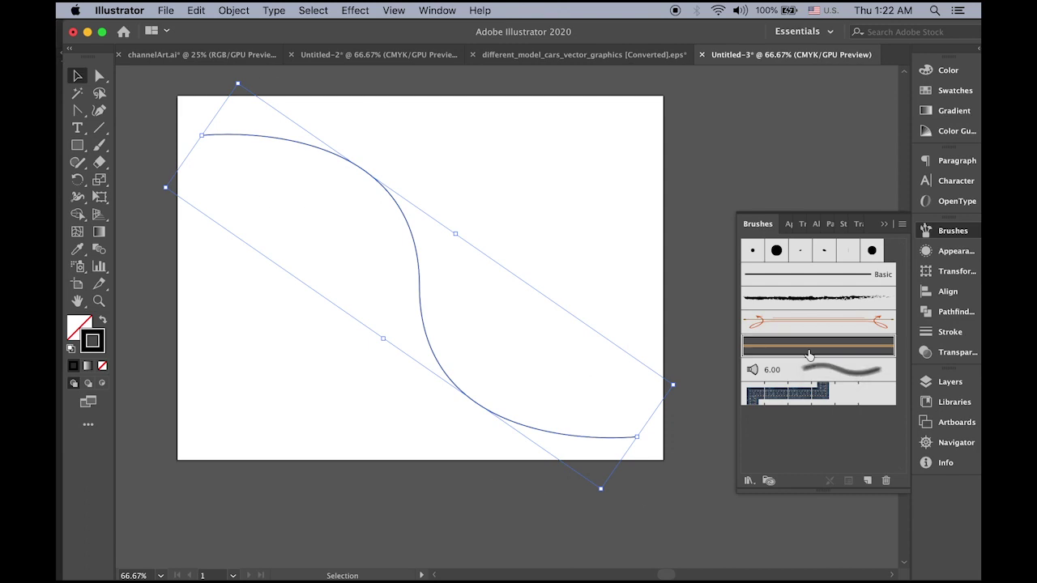
{"action": "left_click", "coordinate": [808, 347]}
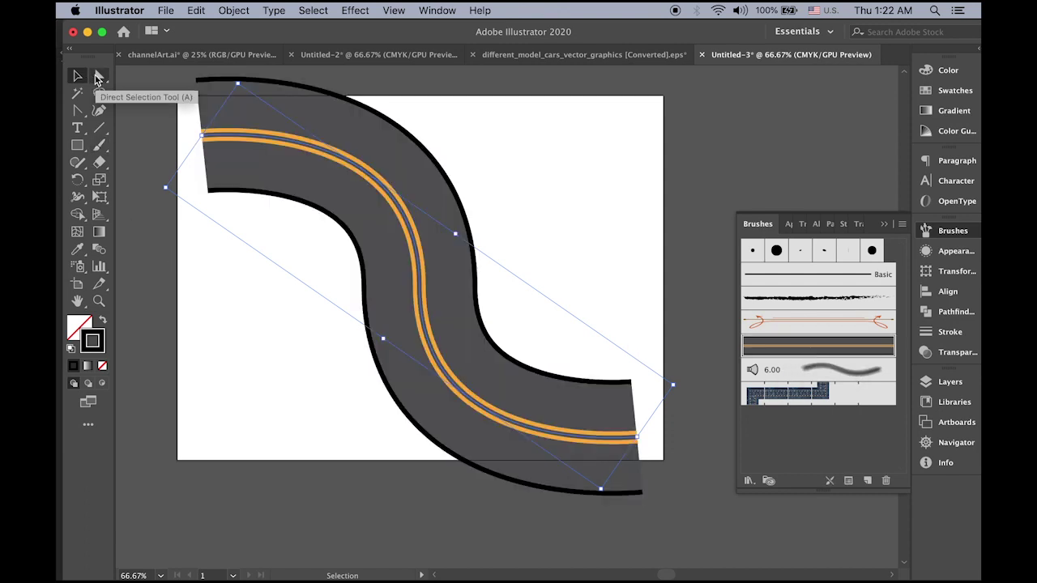
Step: Pull both road end points outward past the artboard's left and right edges
{"action": "left_click", "coordinate": [98, 77]}
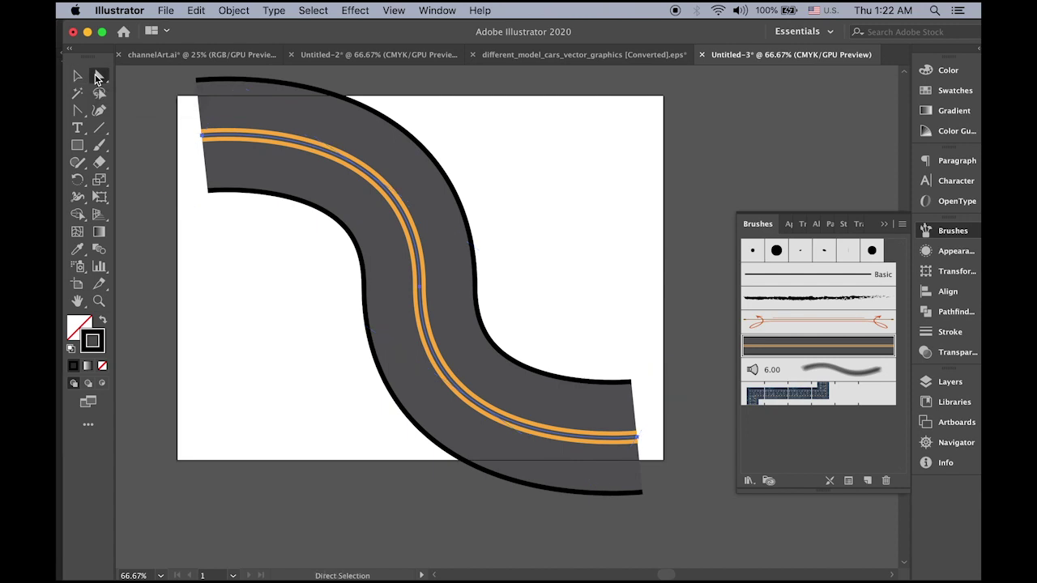
{"action": "left_click", "coordinate": [202, 136]}
{"action": "left_click_drag", "start_coordinate": [204, 139], "coordinate": [172, 135]}
{"action": "left_click_drag", "start_coordinate": [640, 438], "coordinate": [679, 425]}
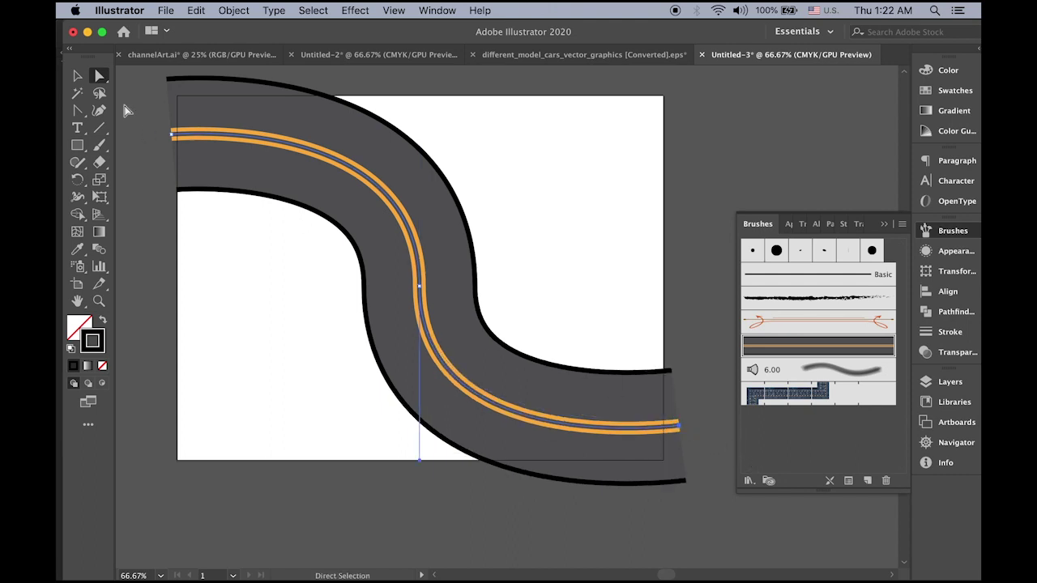
{"action": "left_click", "coordinate": [77, 75]}
{"action": "left_click", "coordinate": [304, 217]}
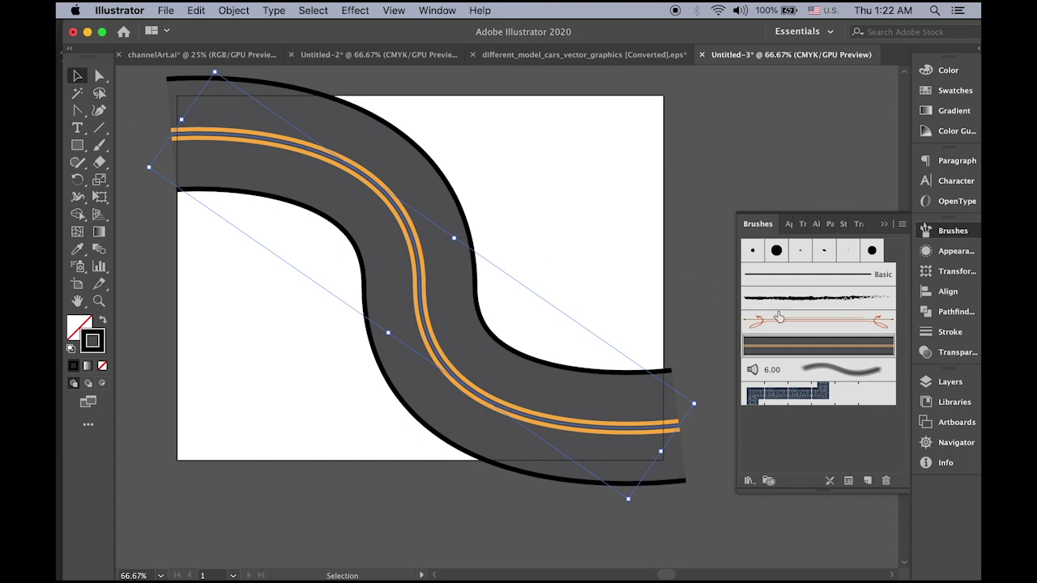
Step: Thin the road stroke to 0.75 pt and rotate it slightly counterclockwise across the artboard
{"action": "left_click", "coordinate": [949, 332]}
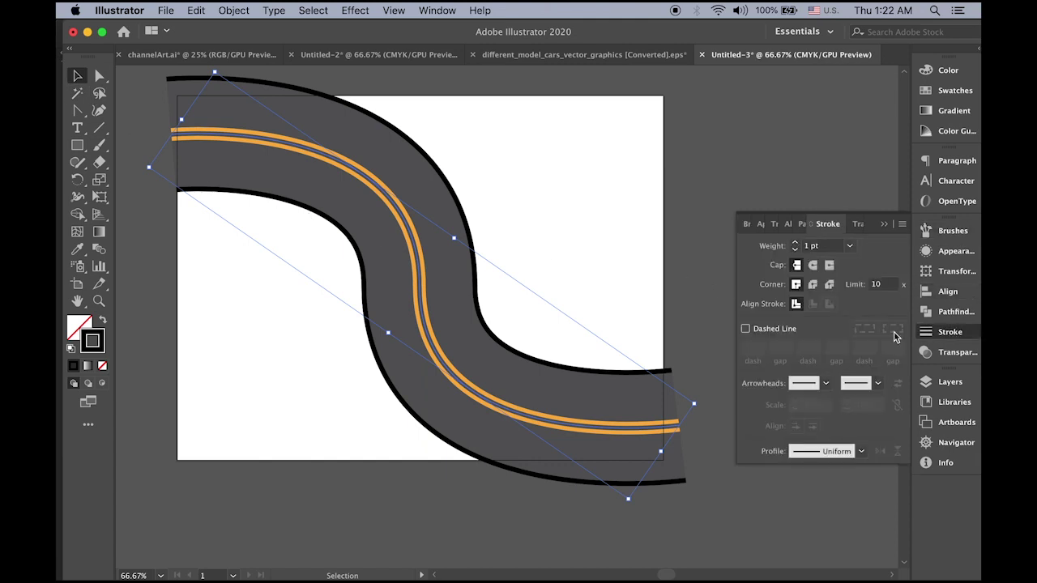
{"action": "left_click", "coordinate": [796, 250]}
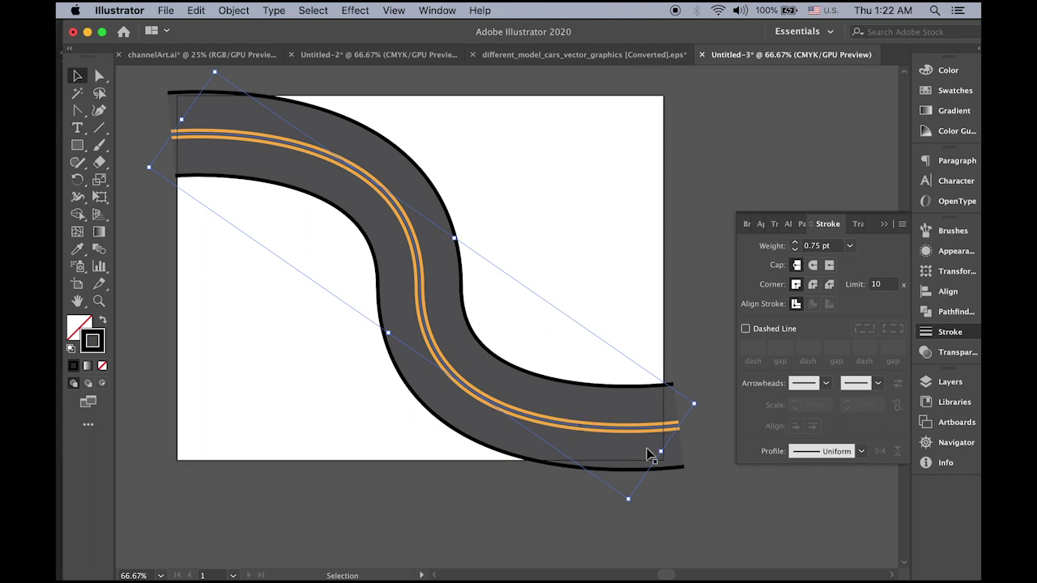
{"action": "left_click_drag", "start_coordinate": [702, 400], "coordinate": [712, 358]}
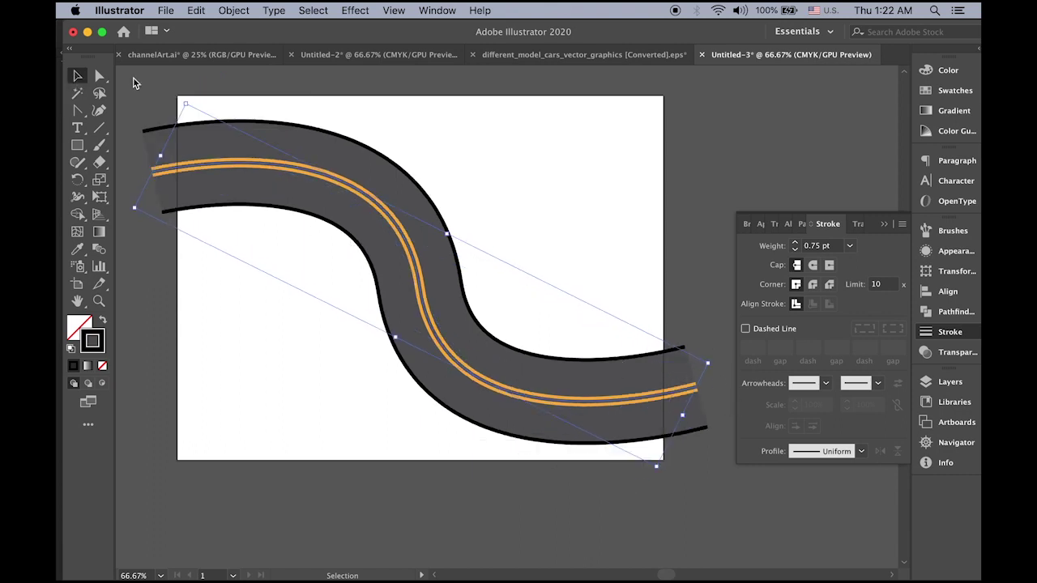
{"action": "left_click", "coordinate": [201, 84]}
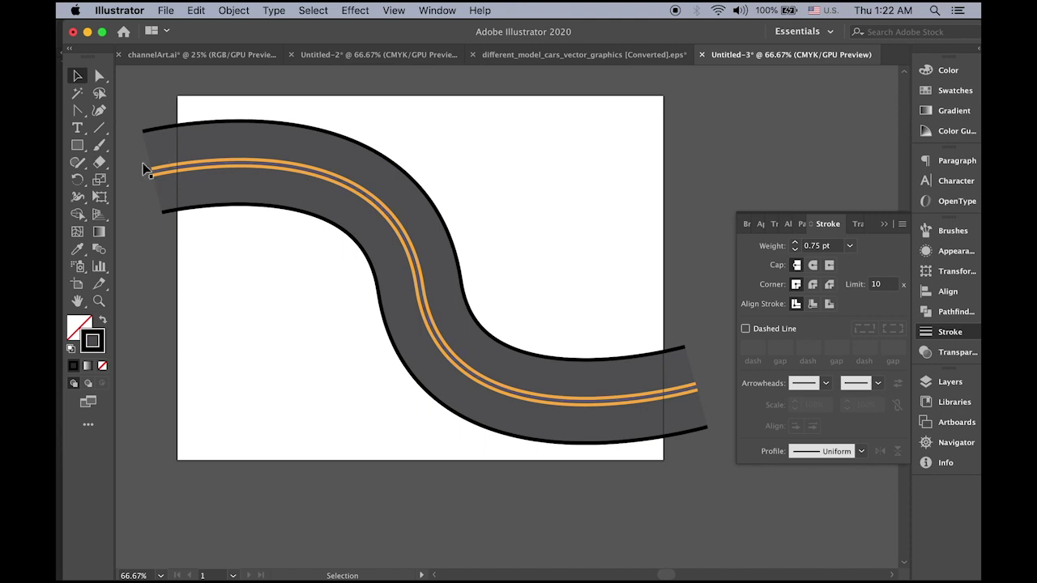
Step: Draw an artboard-sized rectangle with no stroke and a green fill from Swatches
{"action": "left_click", "coordinate": [77, 144]}
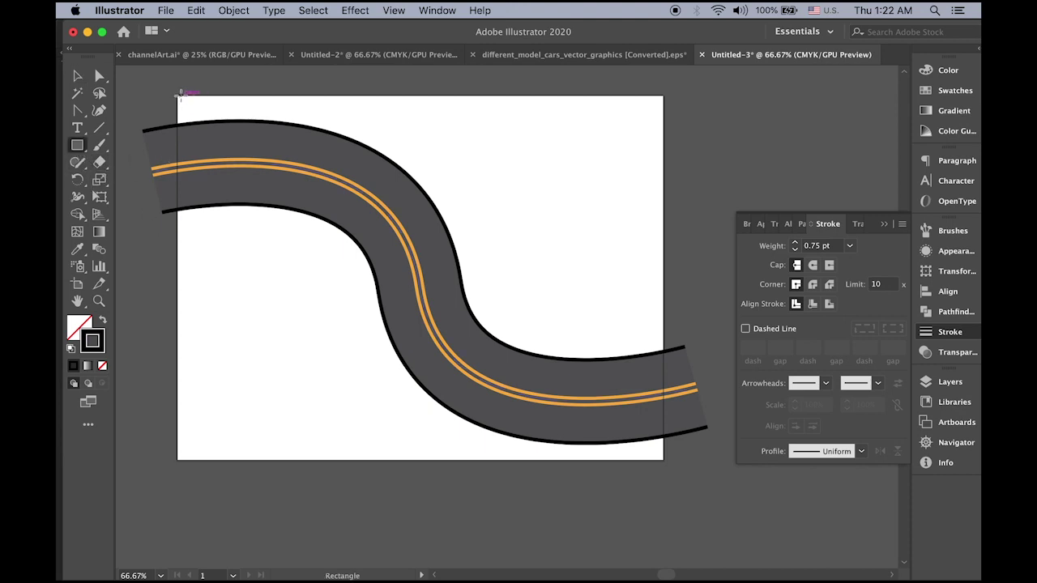
{"action": "left_click_drag", "start_coordinate": [176, 95], "coordinate": [664, 462]}
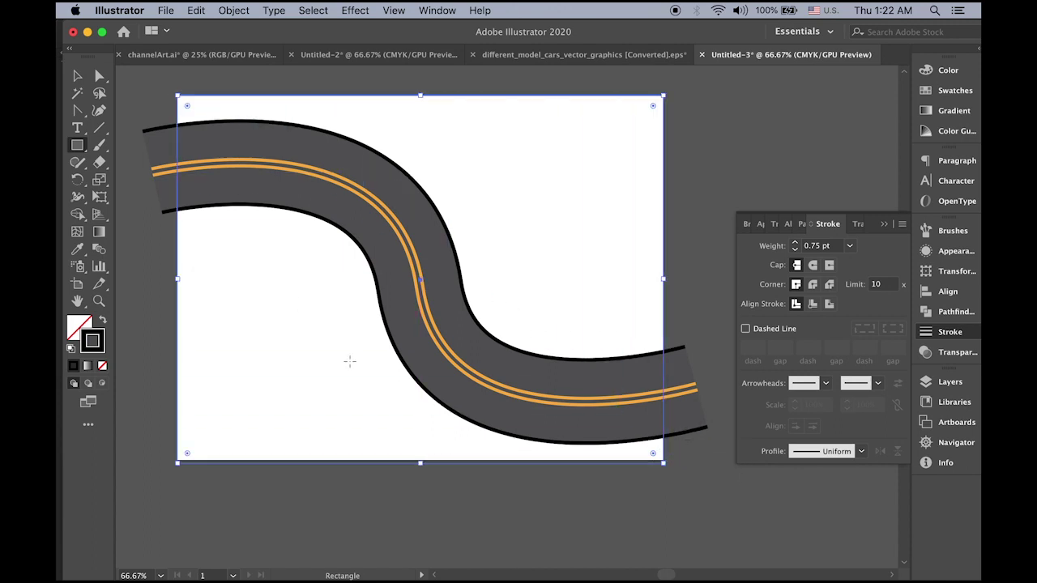
{"action": "left_click_drag", "start_coordinate": [420, 463], "coordinate": [422, 463]}
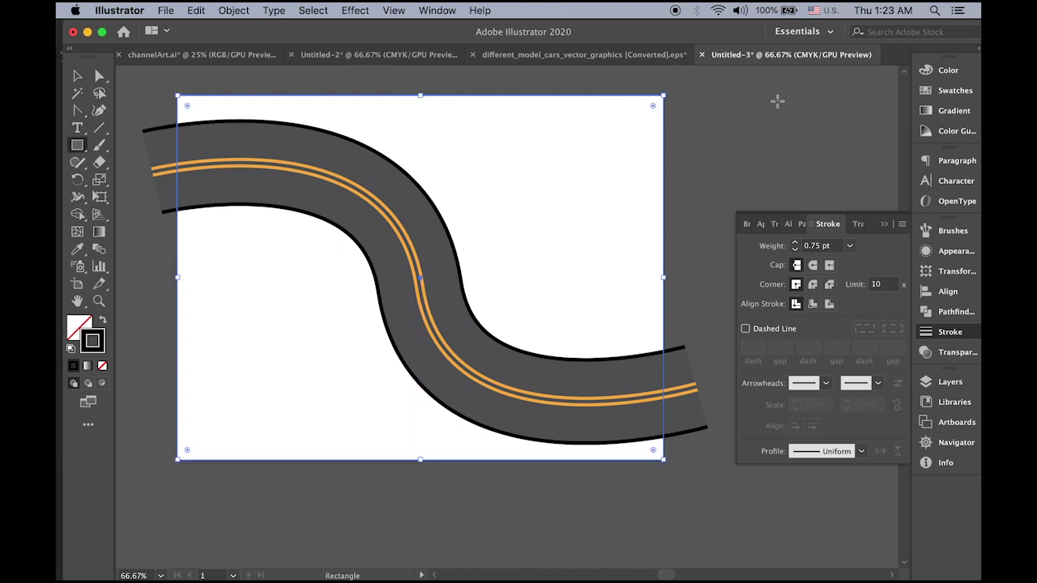
{"action": "left_click", "coordinate": [102, 321]}
{"action": "left_click", "coordinate": [77, 326]}
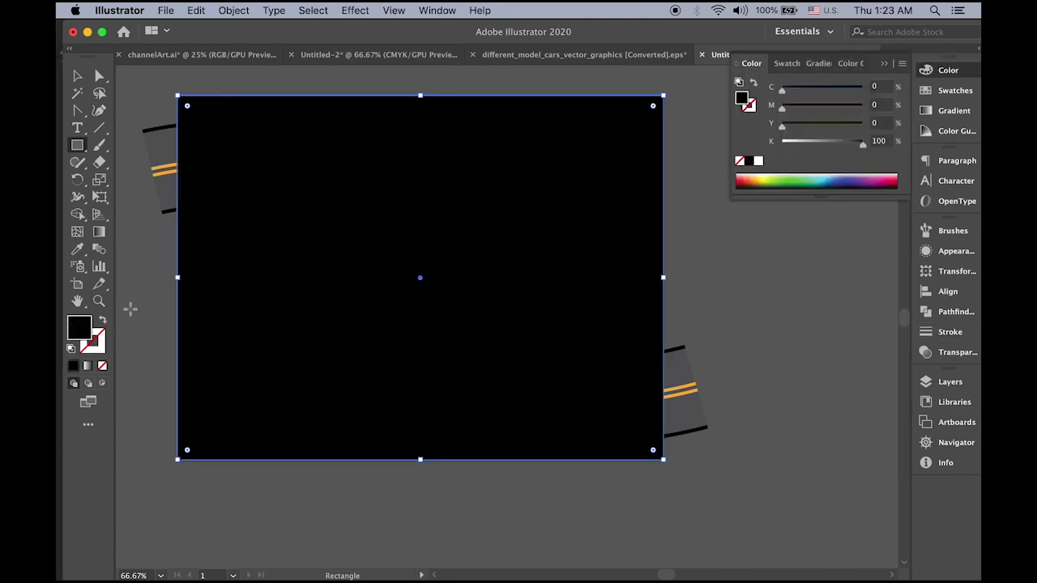
{"action": "left_click", "coordinate": [954, 94]}
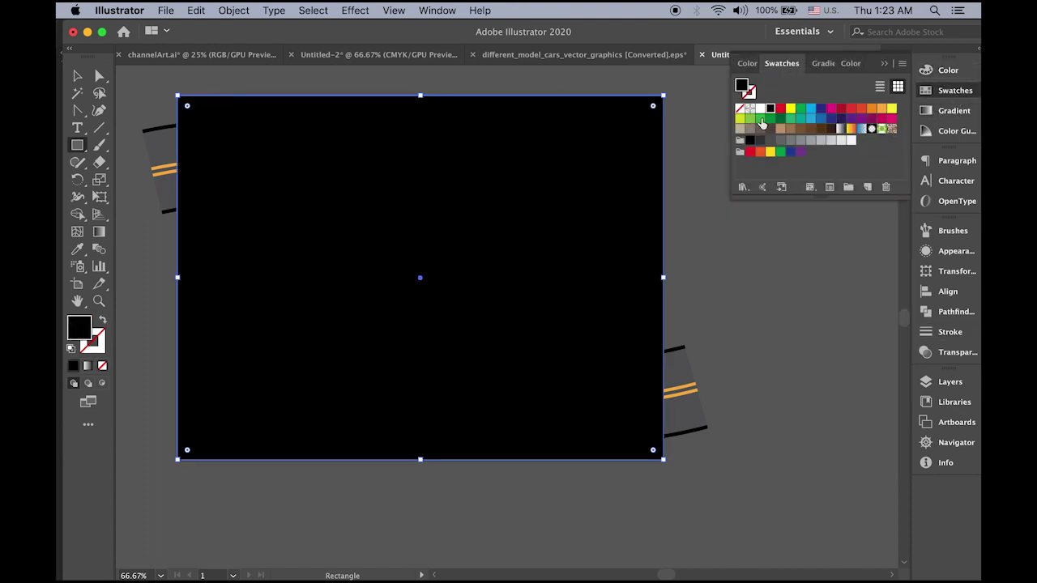
{"action": "left_click", "coordinate": [760, 118]}
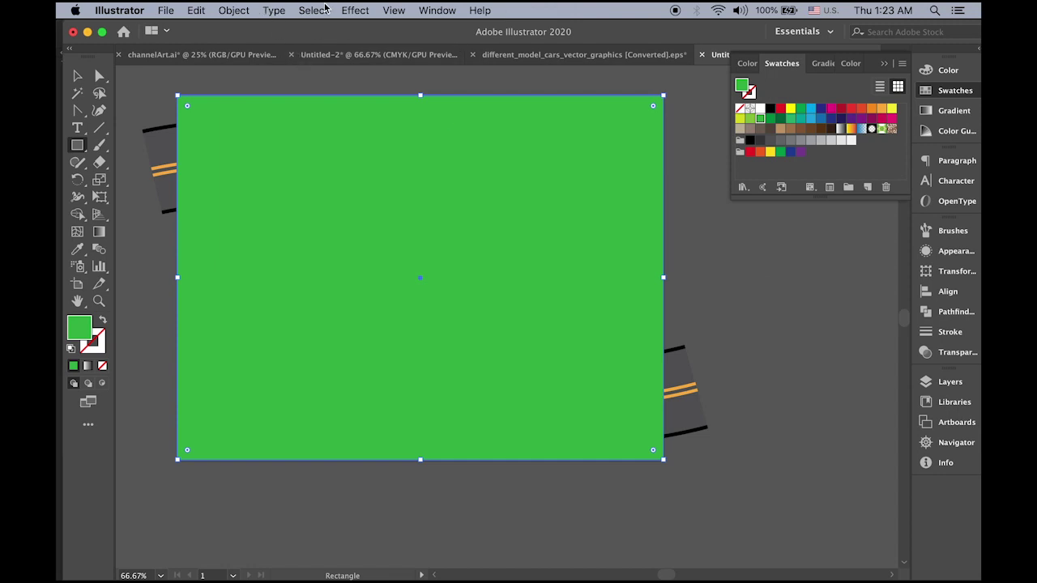
Step: Send the green rectangle to the back behind the road, then deselect it
{"action": "left_click", "coordinate": [243, 9]}
{"action": "mouse_move", "coordinate": [263, 47]}
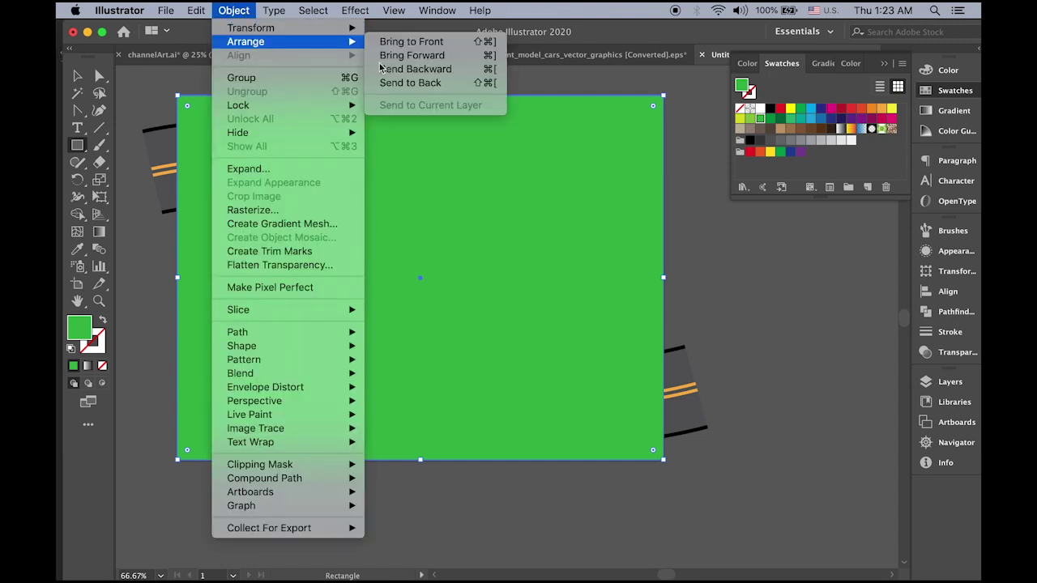
{"action": "left_click", "coordinate": [413, 83]}
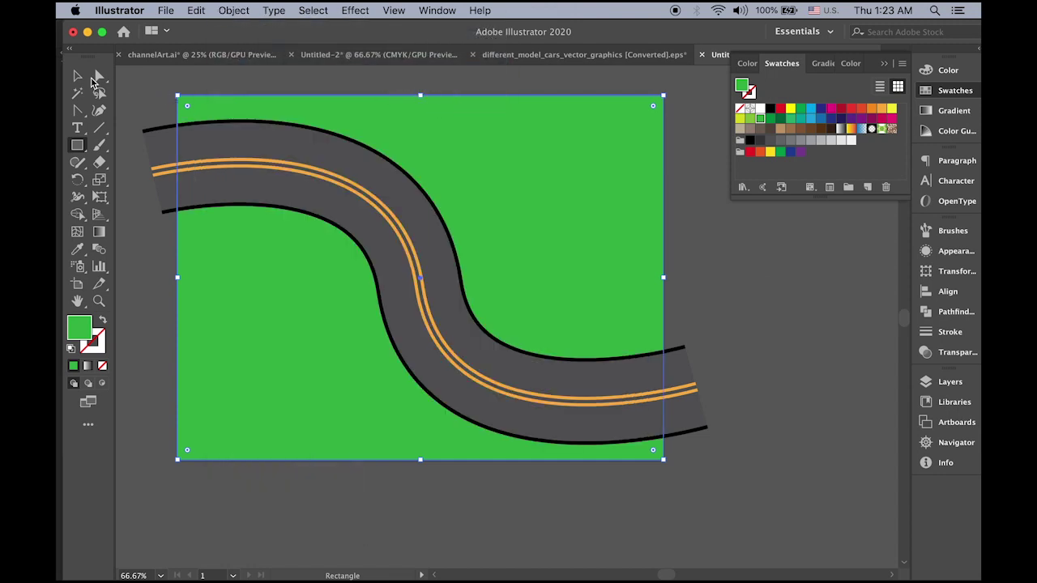
{"action": "left_click", "coordinate": [77, 76]}
{"action": "left_click", "coordinate": [152, 94]}
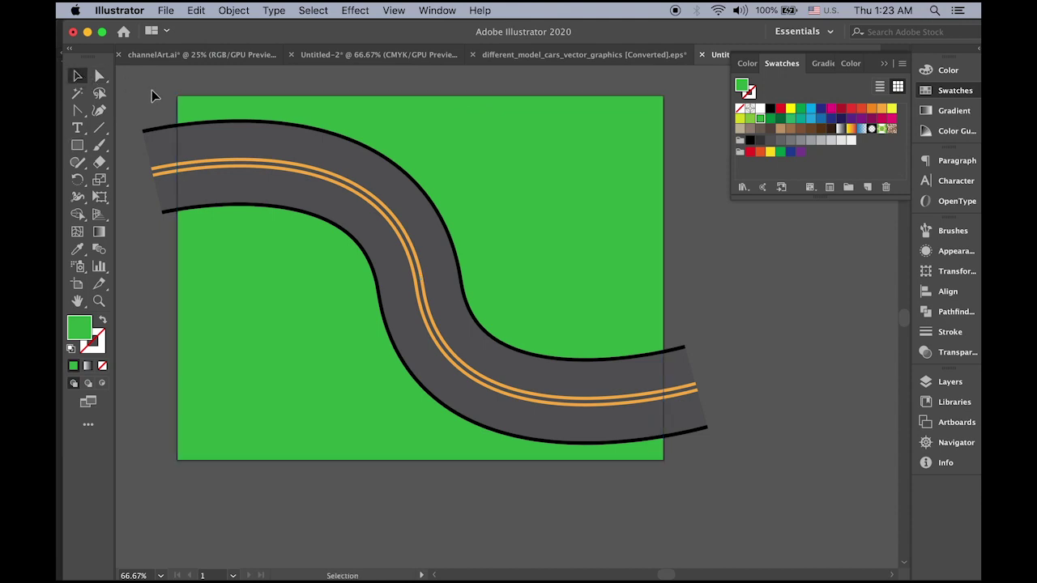
Step: Draw a second 640×480 rectangle from the artboard's top-left to bottom-right corner
{"action": "left_click", "coordinate": [77, 145]}
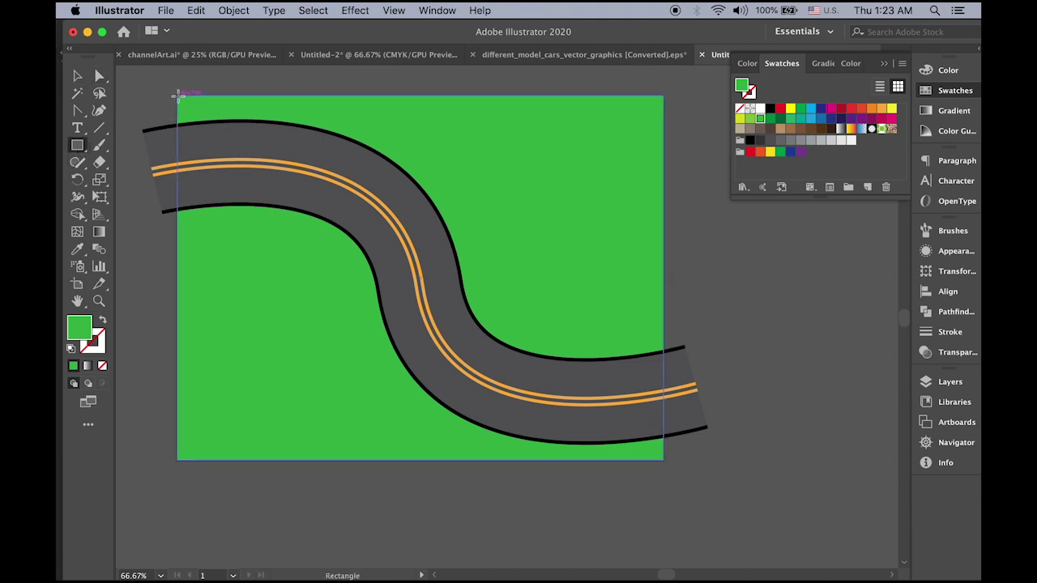
{"action": "left_click_drag", "start_coordinate": [178, 95], "coordinate": [662, 458]}
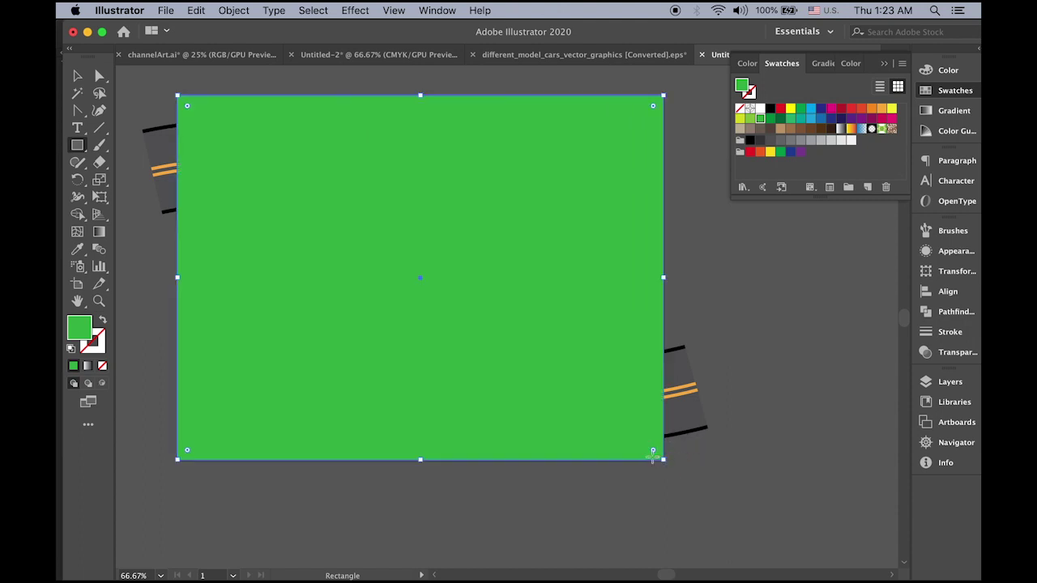
Step: Select all the artwork and make a clipping mask from the top rectangle
{"action": "left_click", "coordinate": [77, 76]}
{"action": "left_click", "coordinate": [143, 86]}
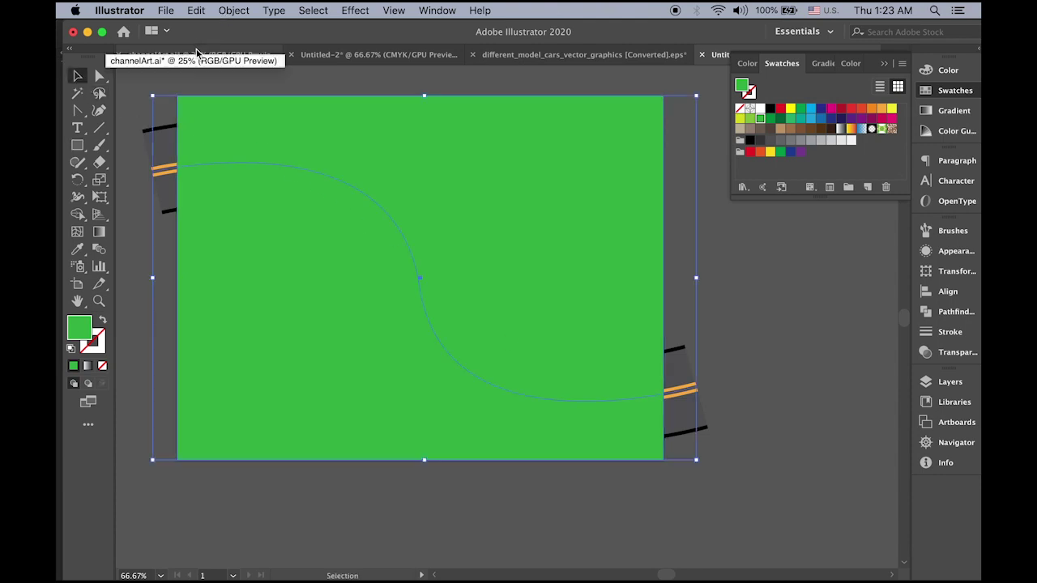
{"action": "key", "text": "super+a"}
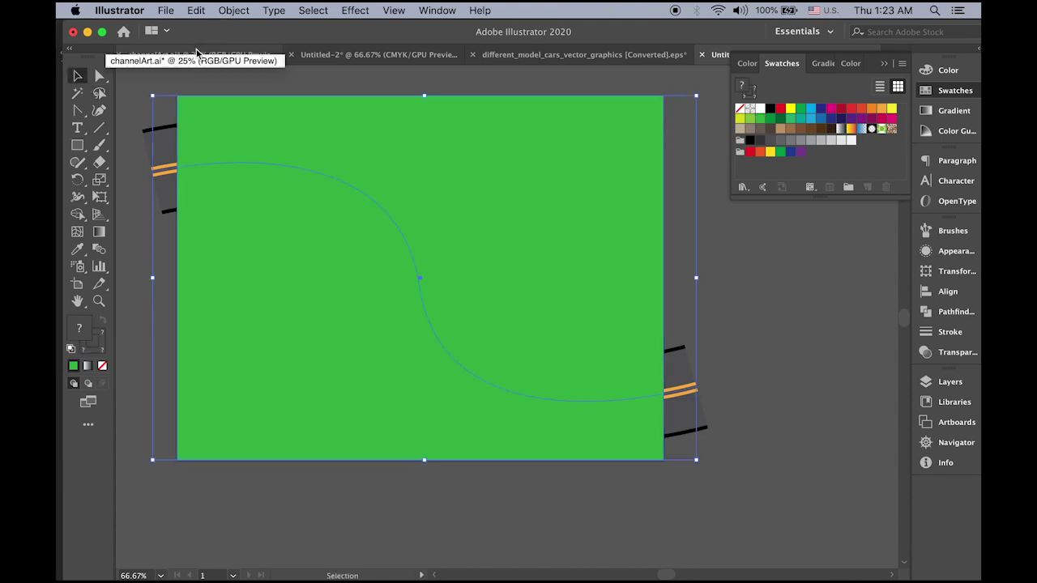
{"action": "left_click", "coordinate": [233, 10]}
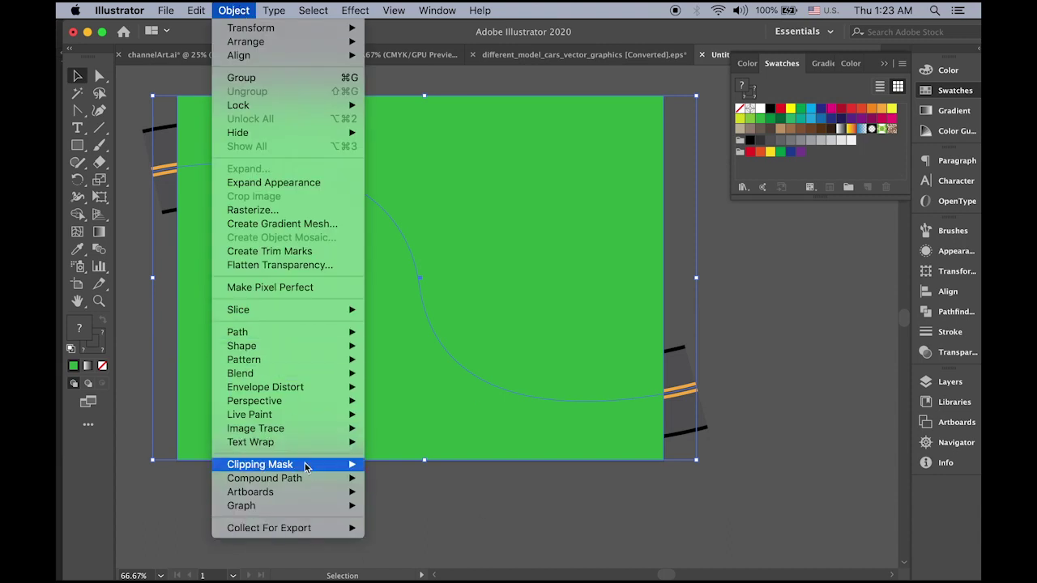
{"action": "mouse_move", "coordinate": [306, 466]}
{"action": "left_click", "coordinate": [389, 464]}
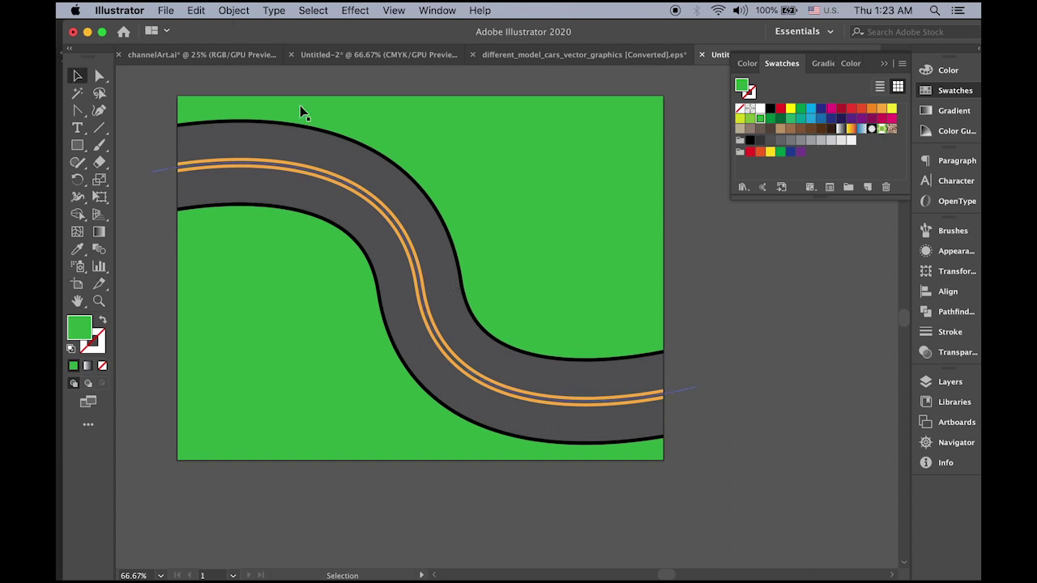
{"action": "left_click", "coordinate": [163, 10]}
Step: Export the road artwork via Save for Web as a JPEG named road2
{"action": "mouse_move", "coordinate": [249, 246]}
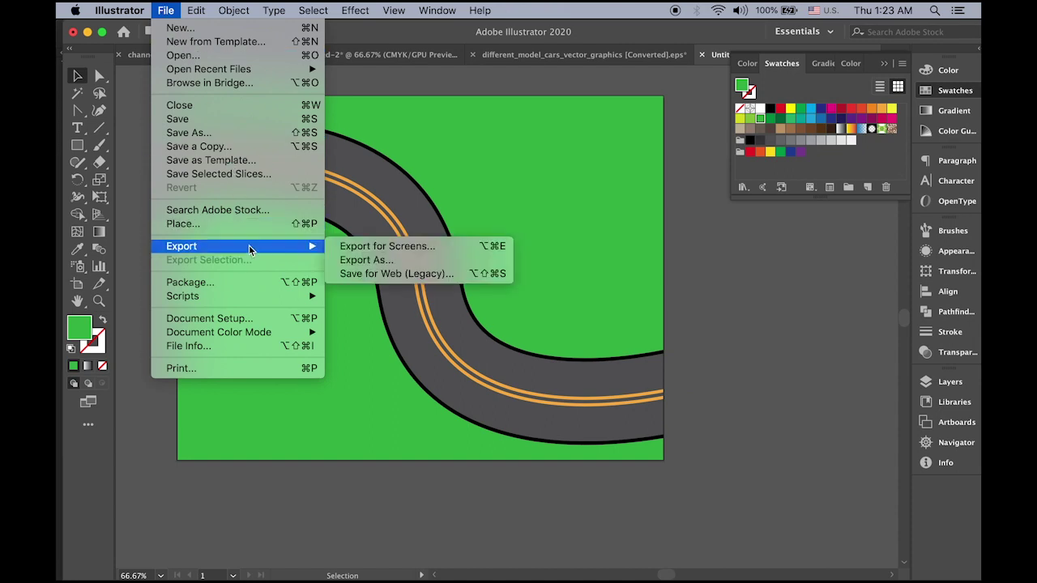
{"action": "left_click", "coordinate": [413, 277]}
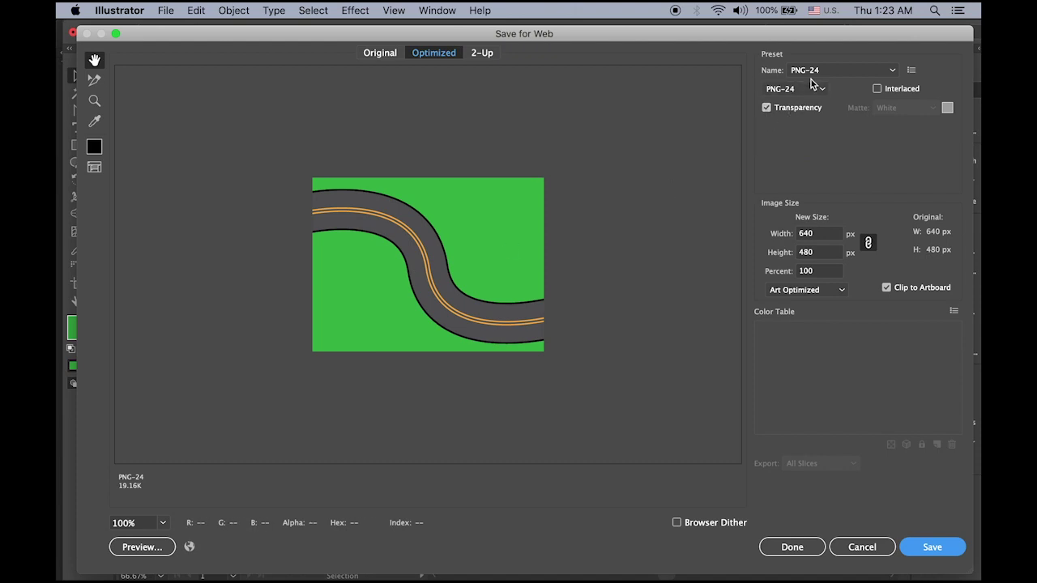
{"action": "left_click", "coordinate": [812, 86]}
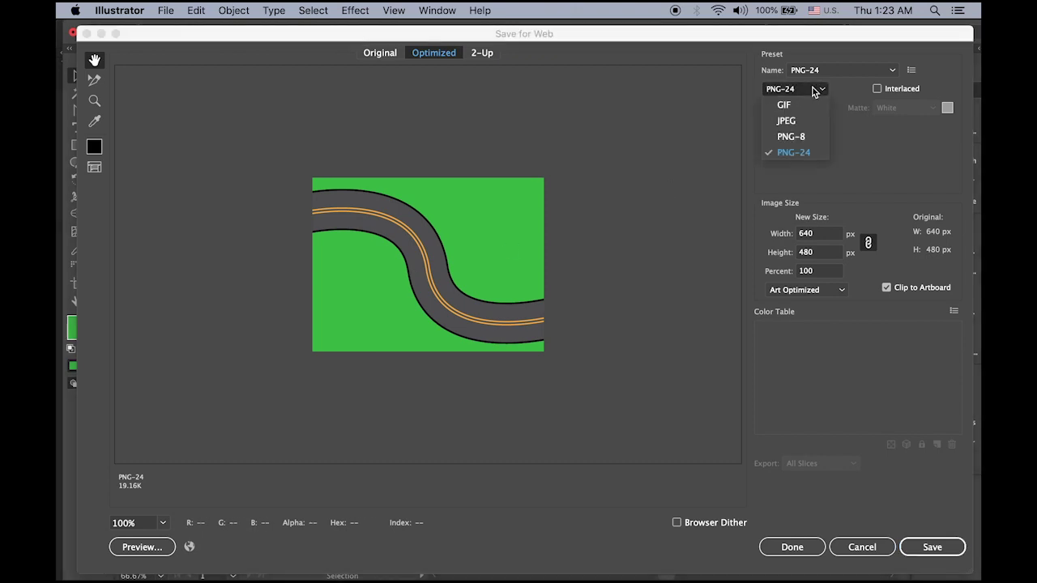
{"action": "left_click", "coordinate": [798, 118]}
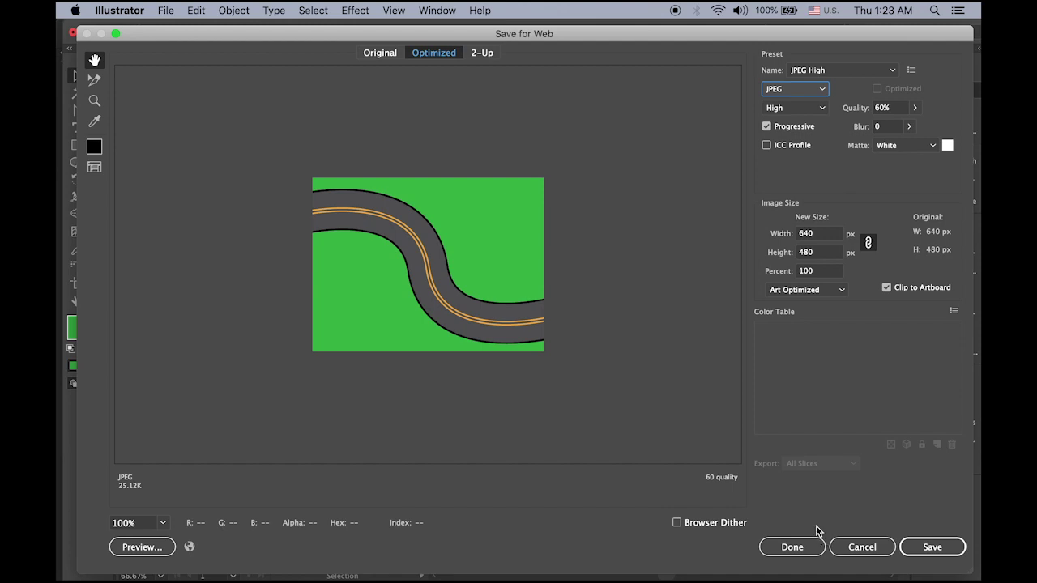
{"action": "left_click", "coordinate": [932, 547]}
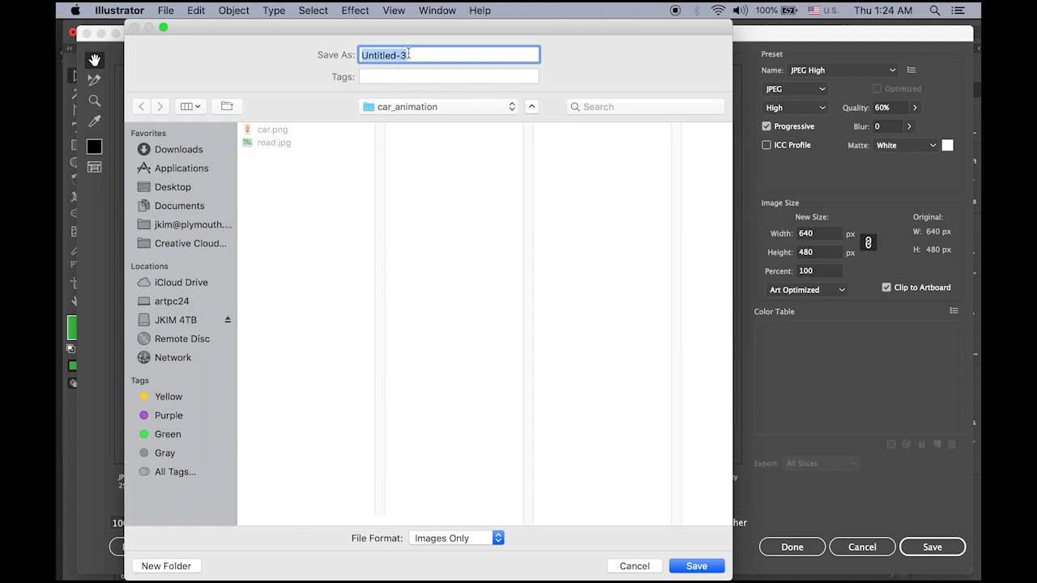
{"action": "type", "text": "road2"}
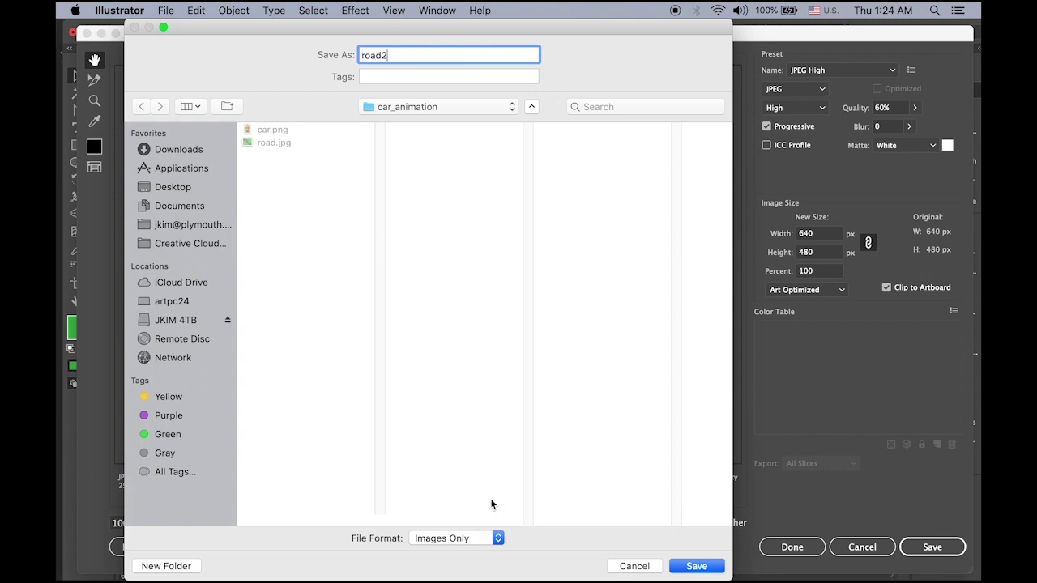
{"action": "left_click", "coordinate": [698, 565]}
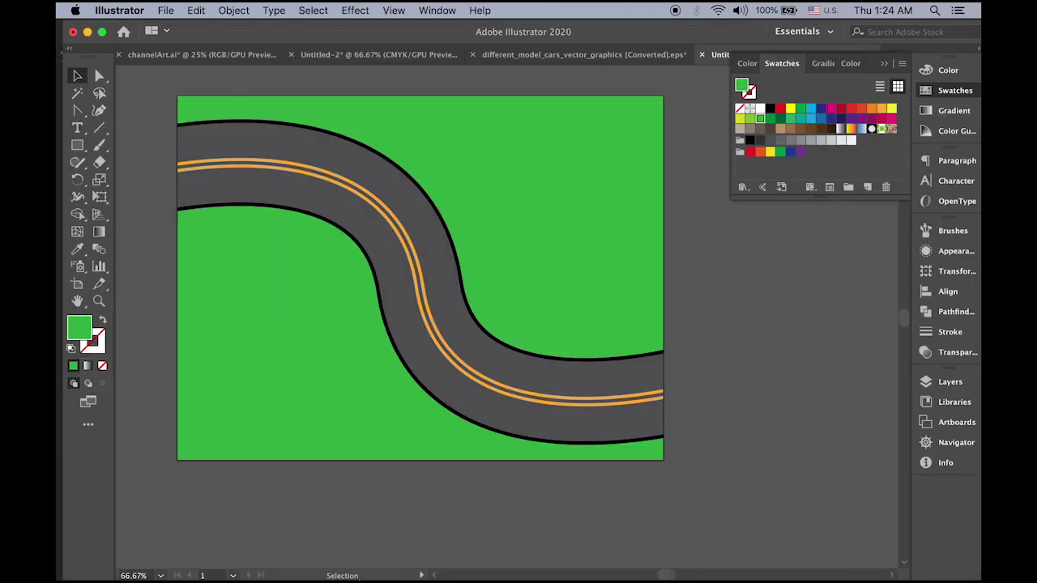
Step: Back in Animate, create a new 640×480 Web document
{"action": "mouse_move", "coordinate": [359, 571]}
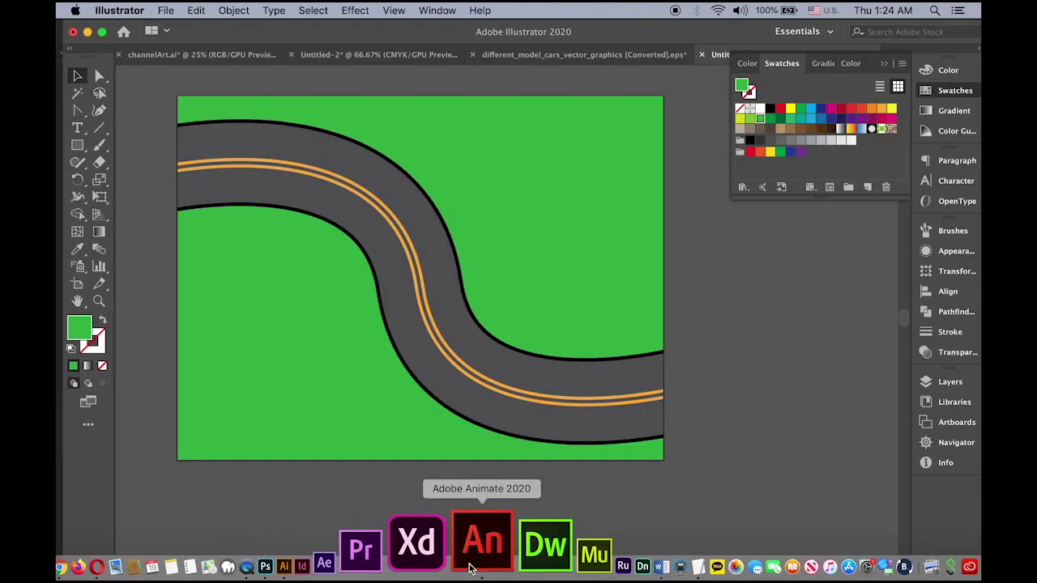
{"action": "left_click", "coordinate": [470, 567]}
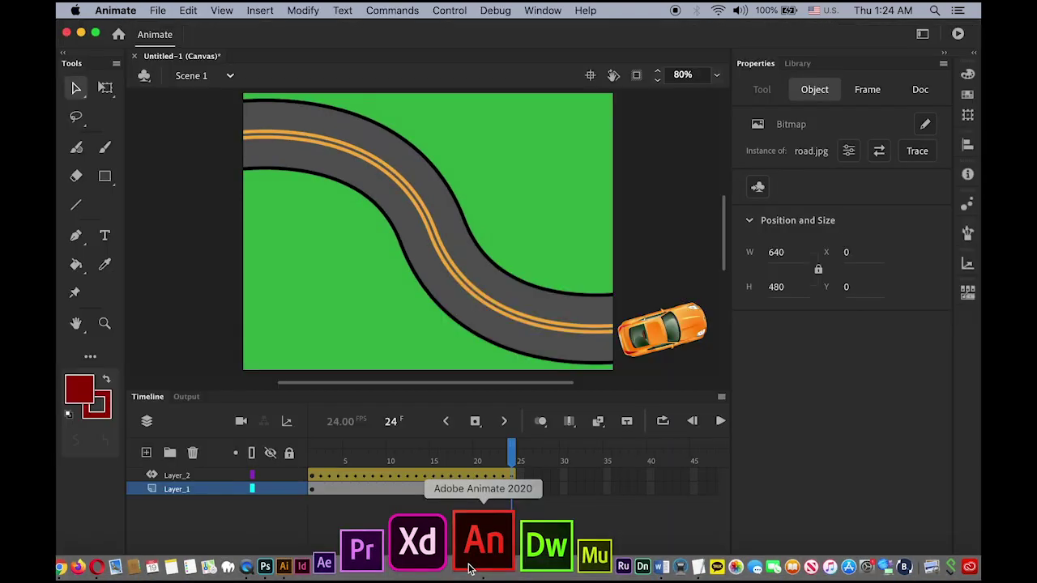
{"action": "left_click", "coordinate": [164, 10]}
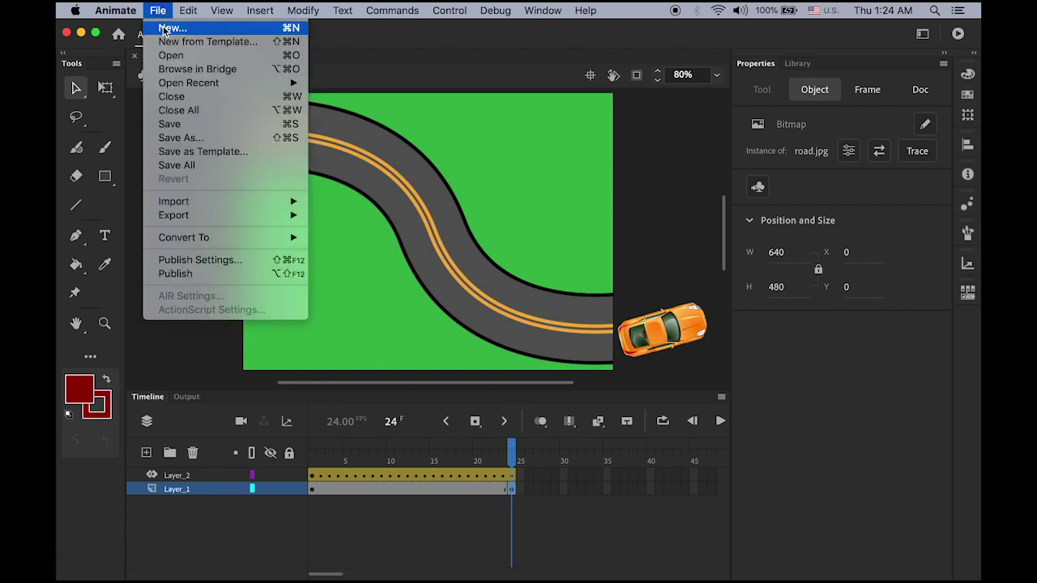
{"action": "left_click", "coordinate": [164, 30]}
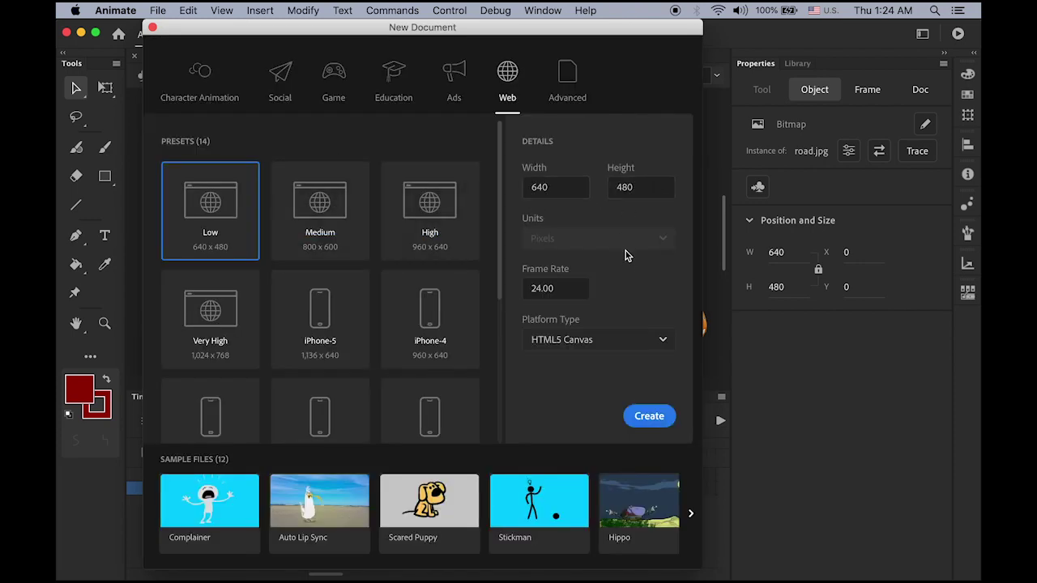
{"action": "left_click", "coordinate": [653, 417]}
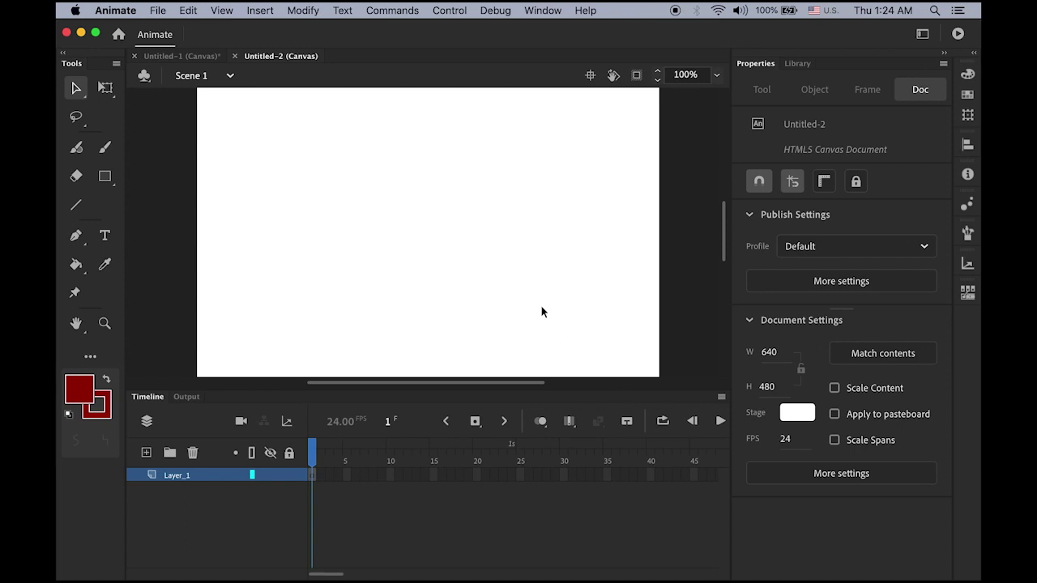
Step: Set the stage zoom to 80% and import road2.jpg to the stage
{"action": "left_click", "coordinate": [689, 75]}
{"action": "type", "text": "80"}
{"action": "key", "text": "Return"}
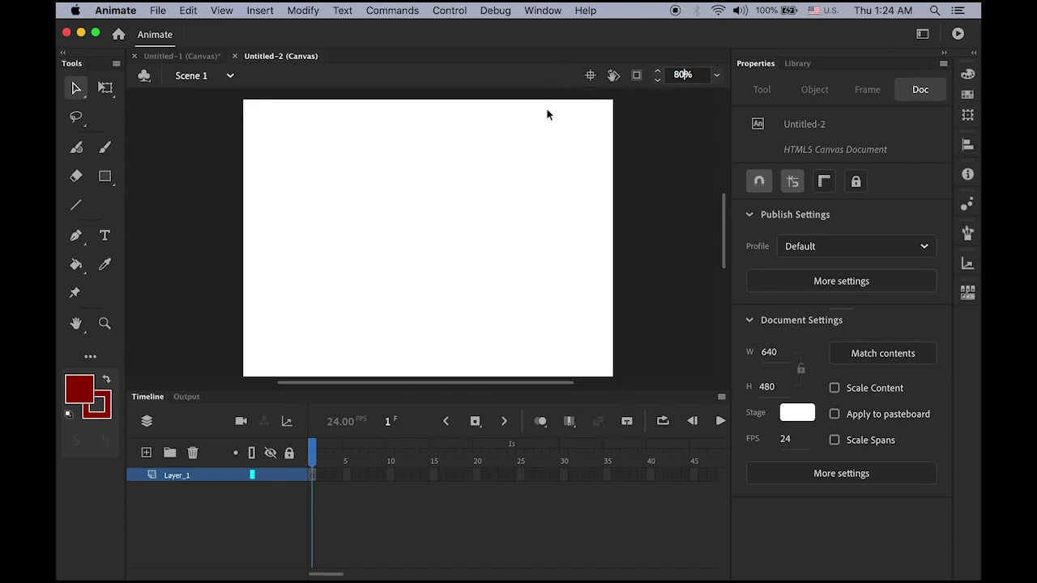
{"action": "left_click", "coordinate": [159, 10]}
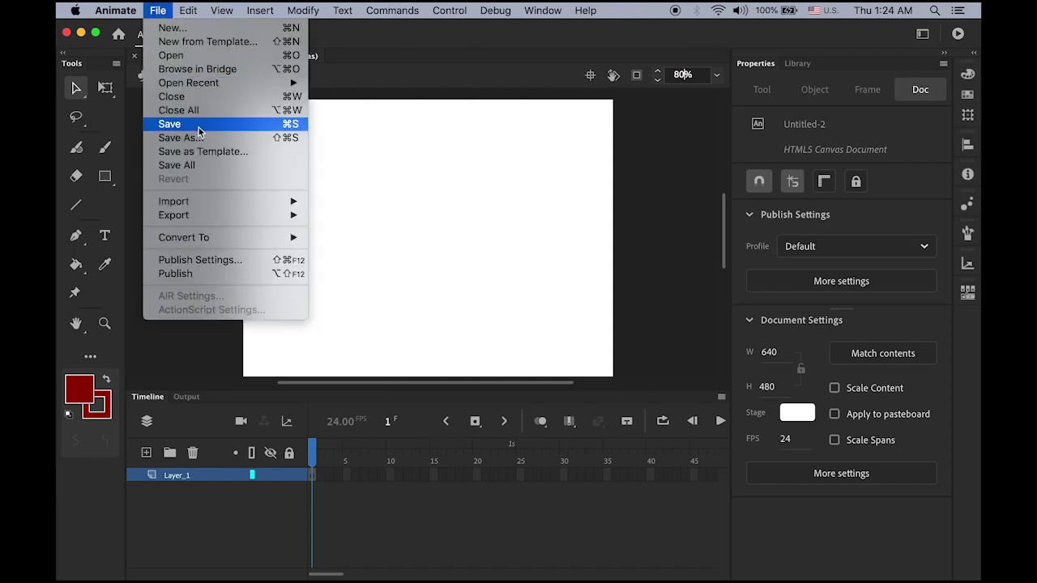
{"action": "mouse_move", "coordinate": [211, 201]}
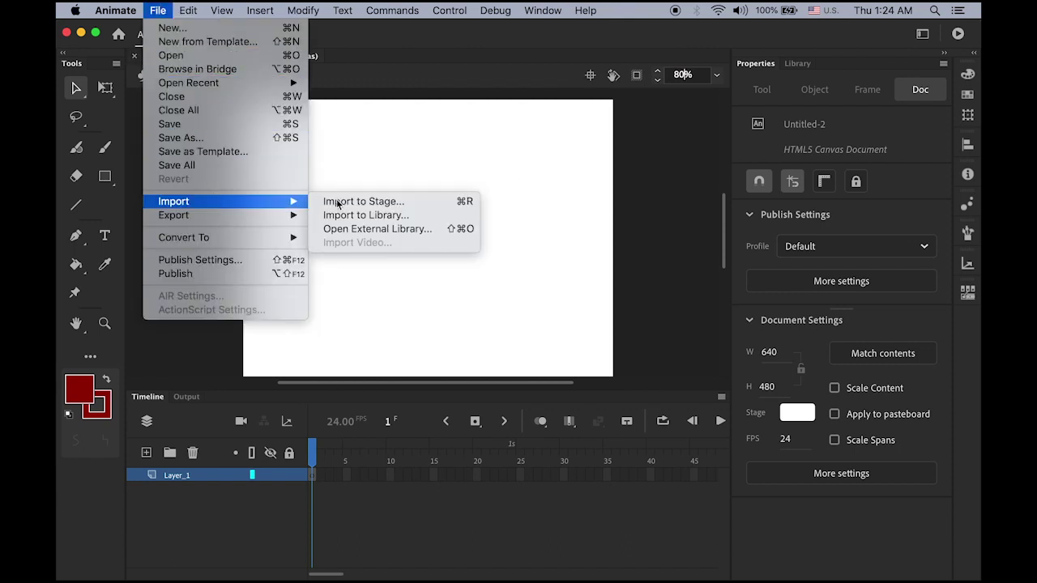
{"action": "left_click", "coordinate": [392, 203]}
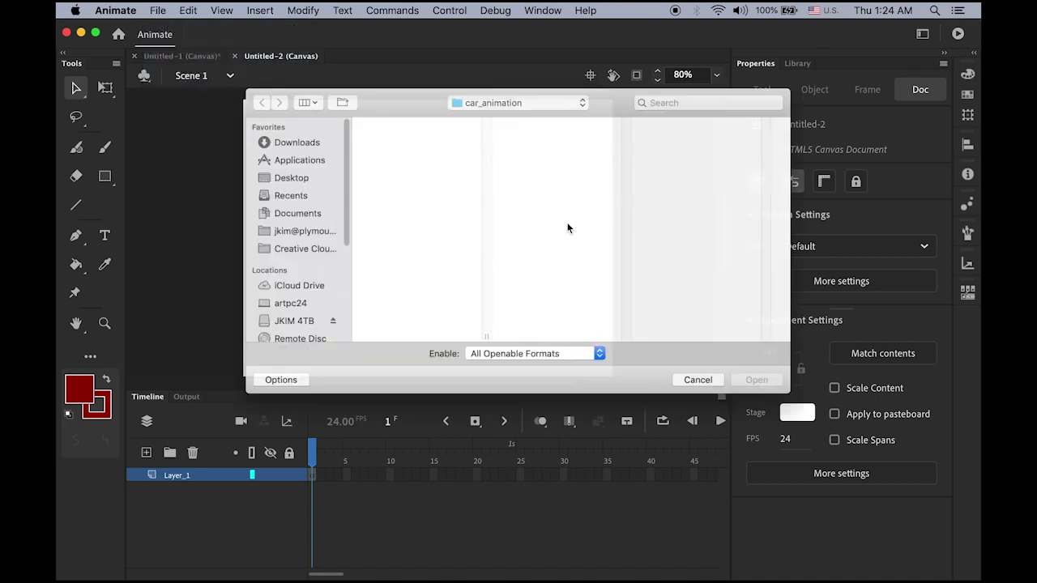
{"action": "left_click", "coordinate": [390, 142]}
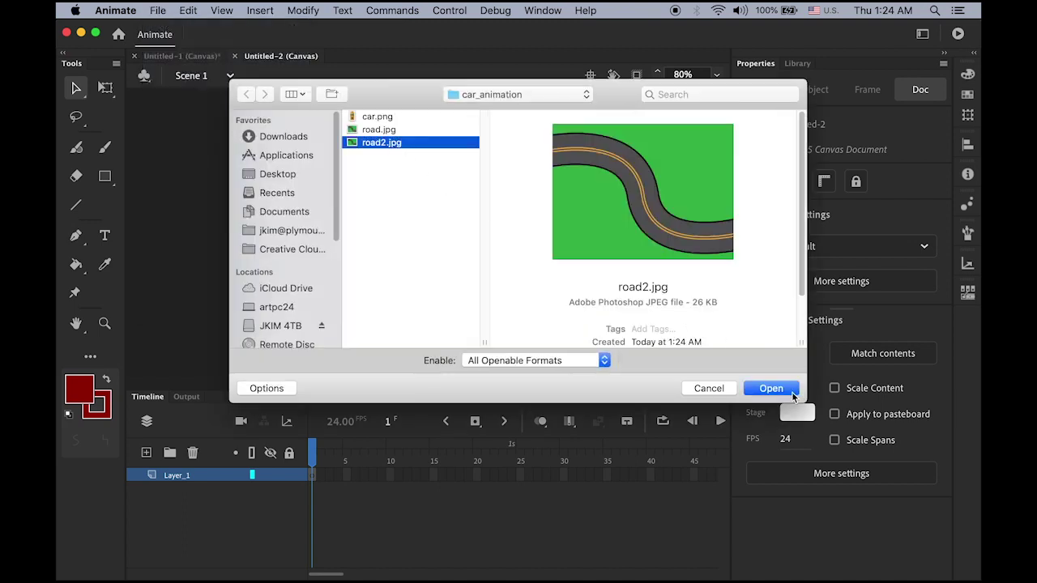
{"action": "left_click", "coordinate": [790, 390]}
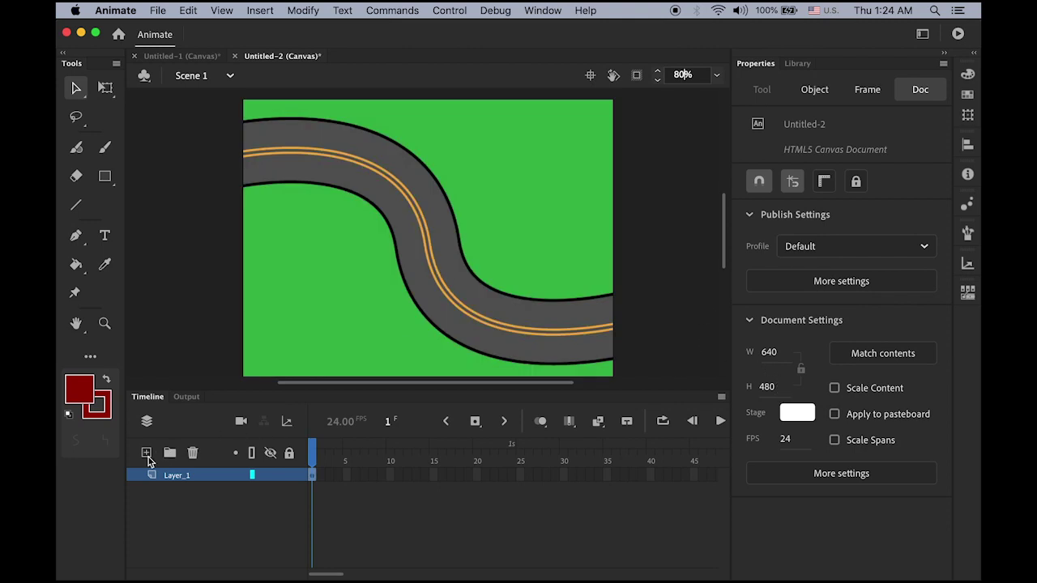
Step: Rename Layer_1 to 'road' and add a new layer above named 'car'
{"action": "double_click", "coordinate": [185, 476]}
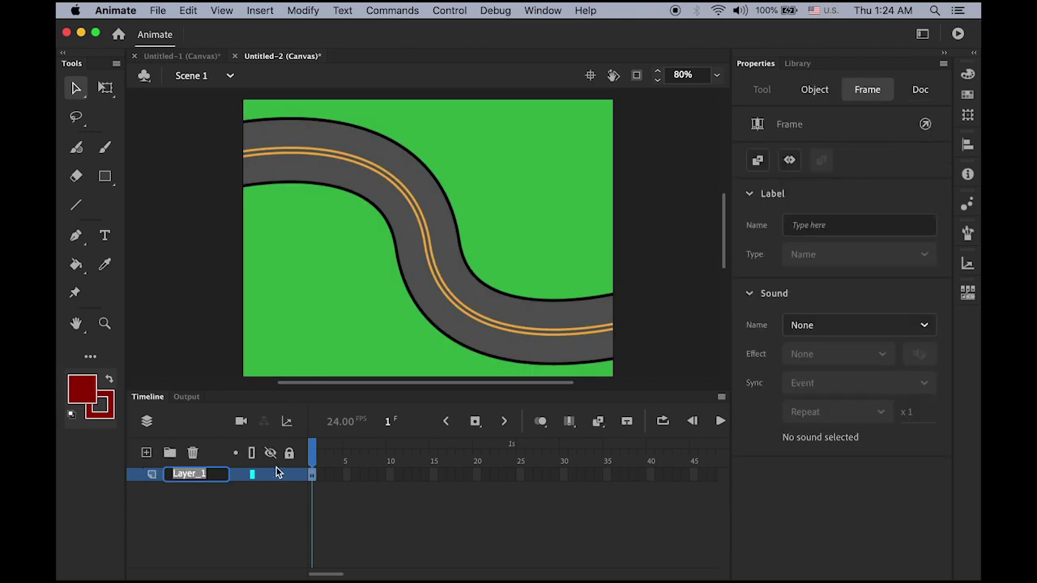
{"action": "type", "text": "road"}
{"action": "key", "text": "Return"}
{"action": "left_click", "coordinate": [147, 453]}
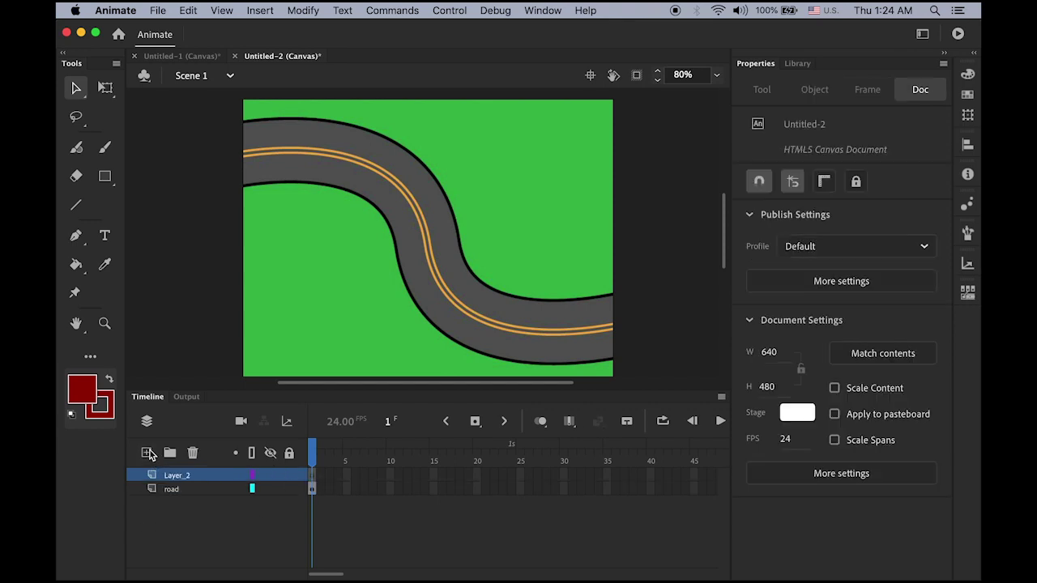
{"action": "double_click", "coordinate": [174, 476]}
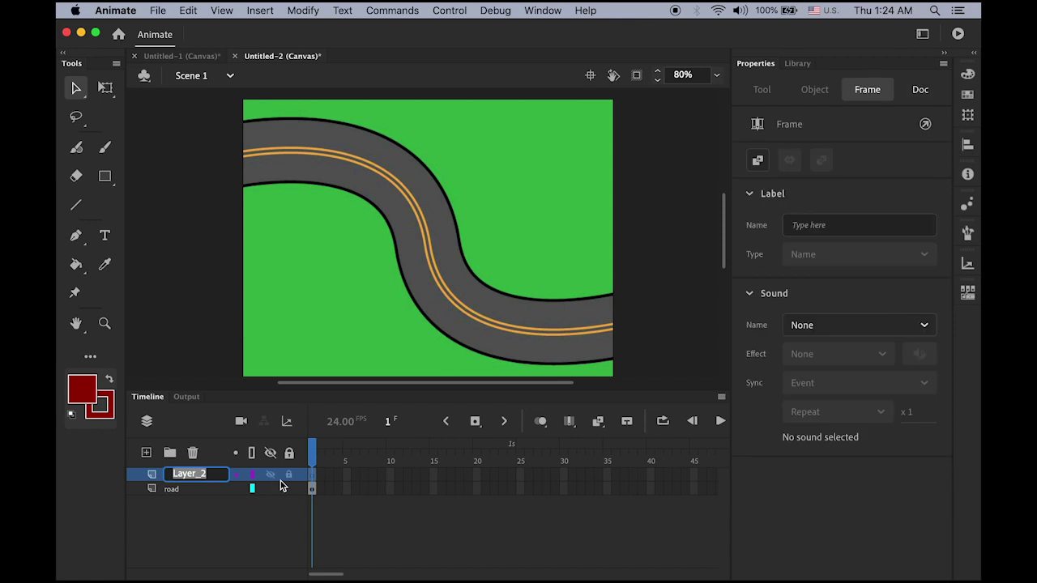
{"action": "type", "text": "car"}
{"action": "key", "text": "Return"}
{"action": "left_click", "coordinate": [162, 10]}
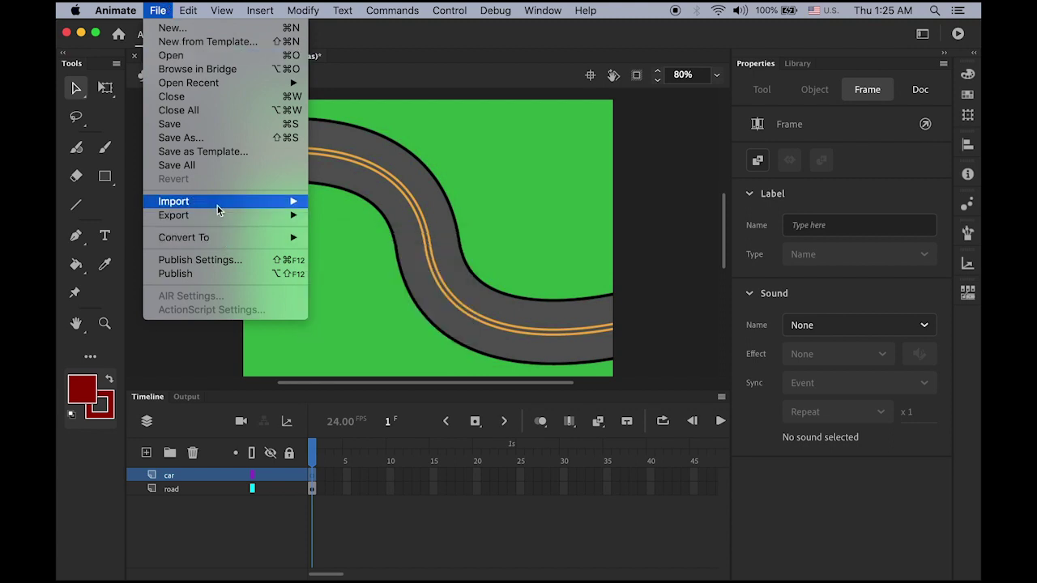
Step: Import car.png onto the stage on the car layer
{"action": "mouse_move", "coordinate": [229, 201]}
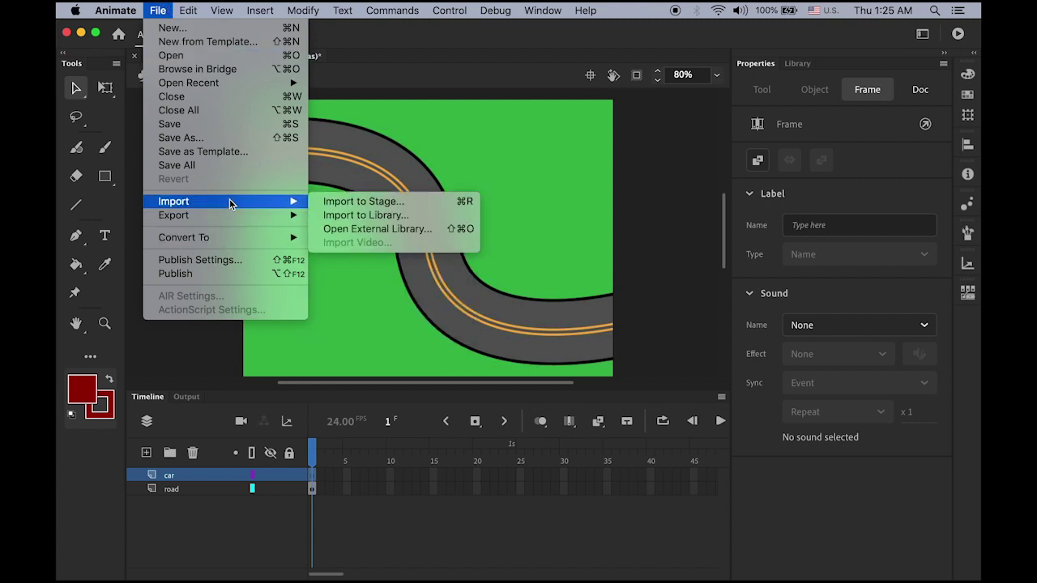
{"action": "left_click", "coordinate": [363, 216]}
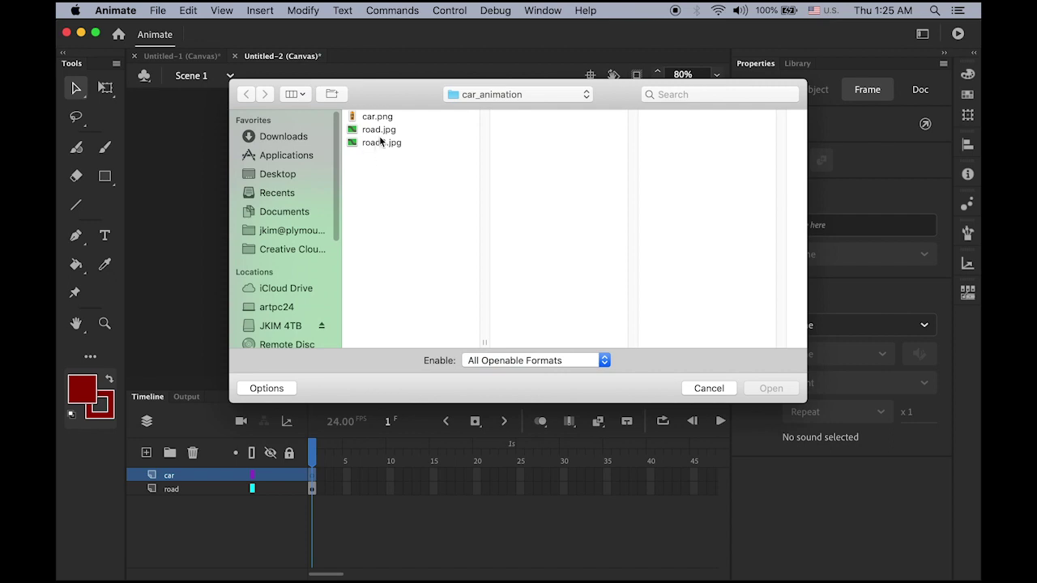
{"action": "left_click", "coordinate": [386, 119]}
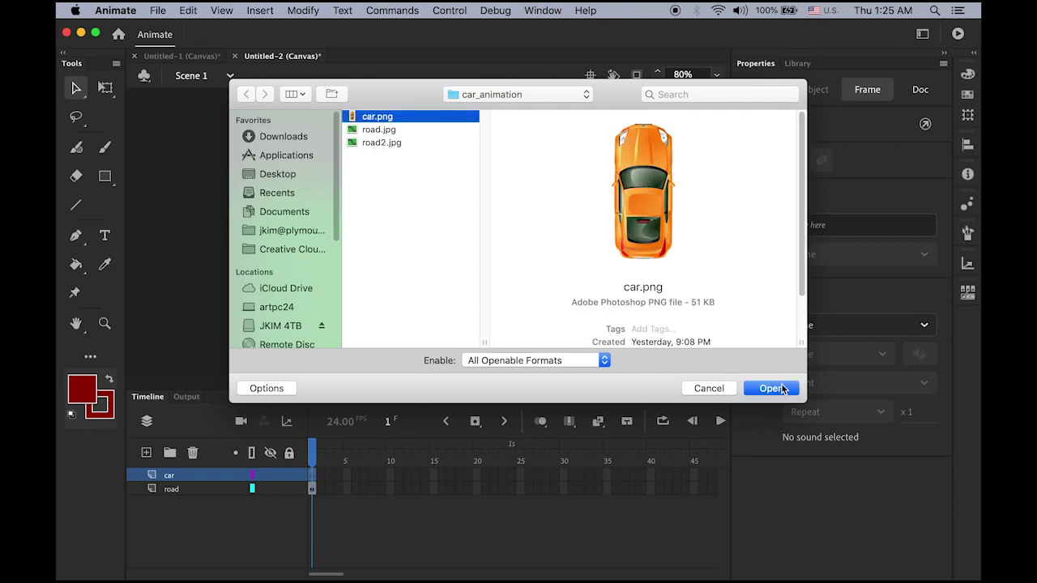
{"action": "left_click", "coordinate": [773, 388]}
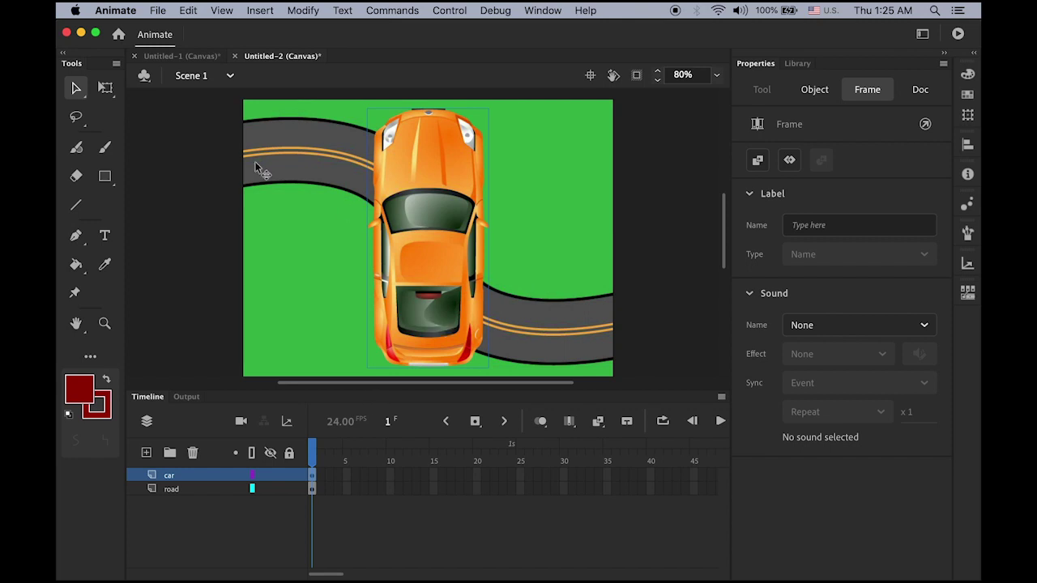
Step: Shrink the car, rotate it horizontal, and move it to the road's left end
{"action": "left_click", "coordinate": [105, 86]}
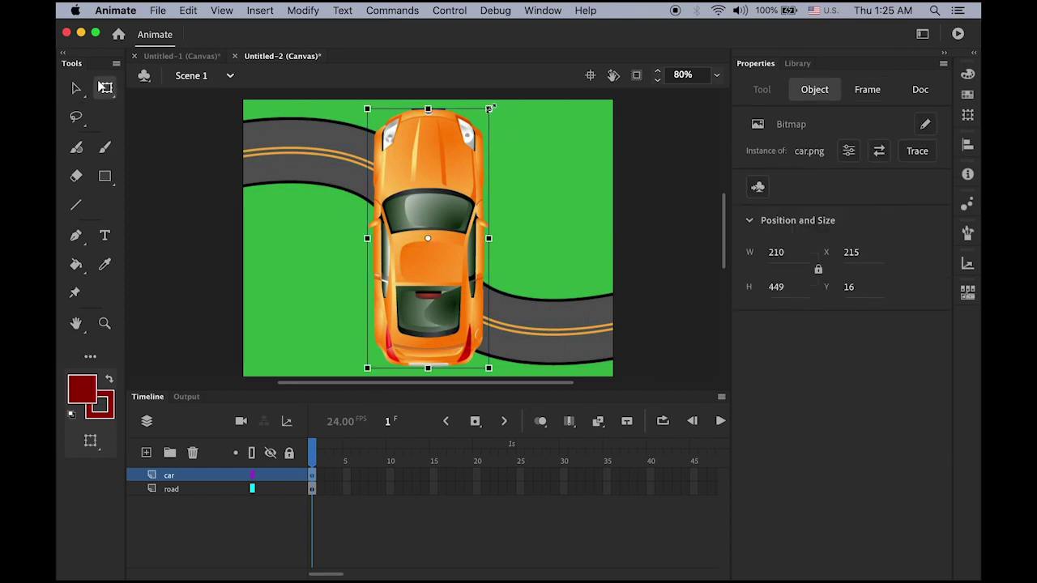
{"action": "left_click_drag", "start_coordinate": [490, 109], "coordinate": [446, 160]}
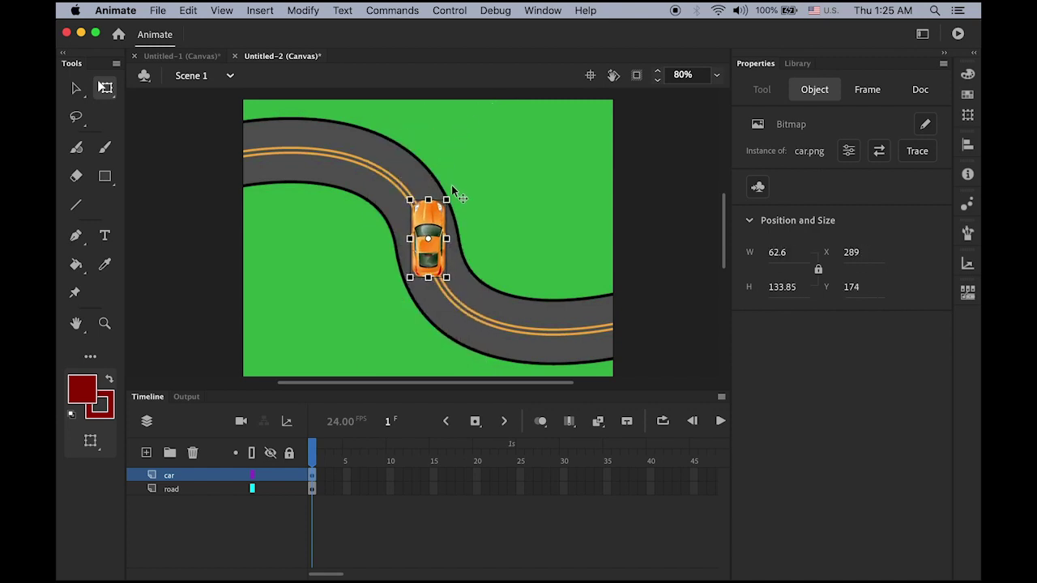
{"action": "left_click_drag", "start_coordinate": [455, 196], "coordinate": [516, 273]}
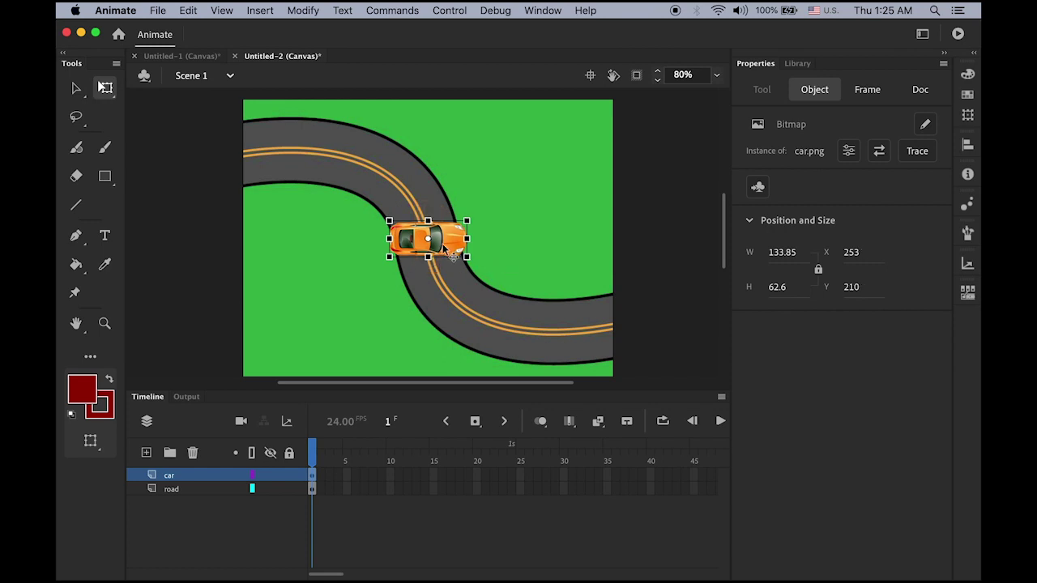
{"action": "left_click_drag", "start_coordinate": [436, 234], "coordinate": [226, 142]}
{"action": "left_click_drag", "start_coordinate": [287, 184], "coordinate": [294, 171]}
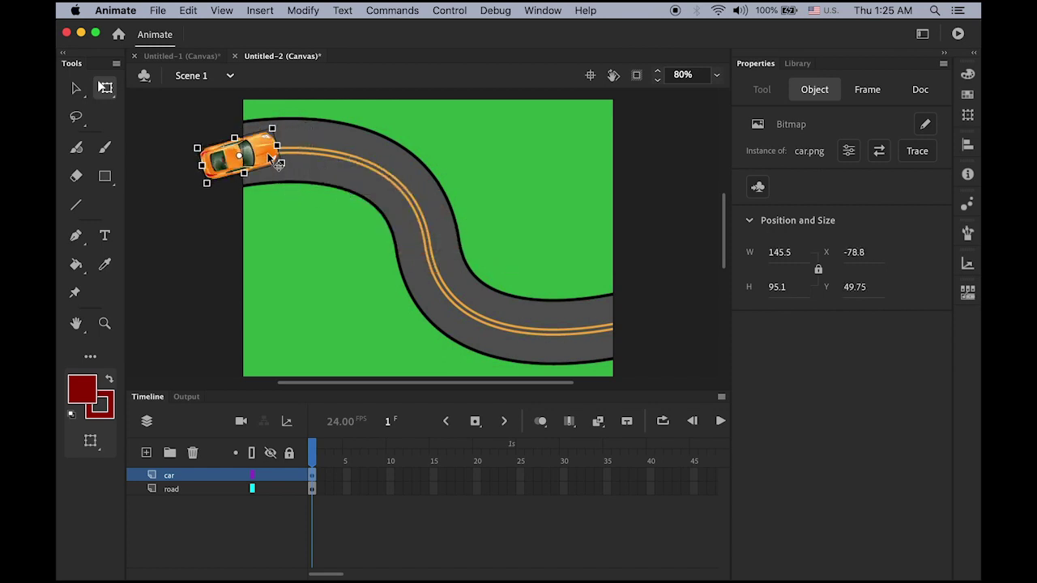
{"action": "key", "text": "super+z"}
{"action": "key", "text": "super+y"}
{"action": "key", "text": "super+z"}
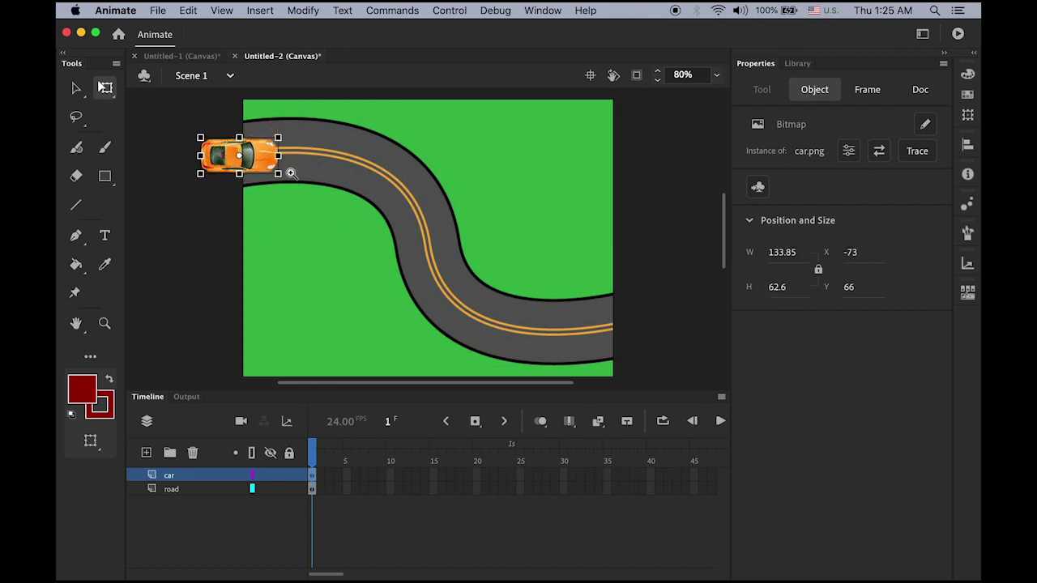
Step: Tilt the car slightly and place it just off the stage's left edge at the road's start
{"action": "left_click", "coordinate": [283, 172]}
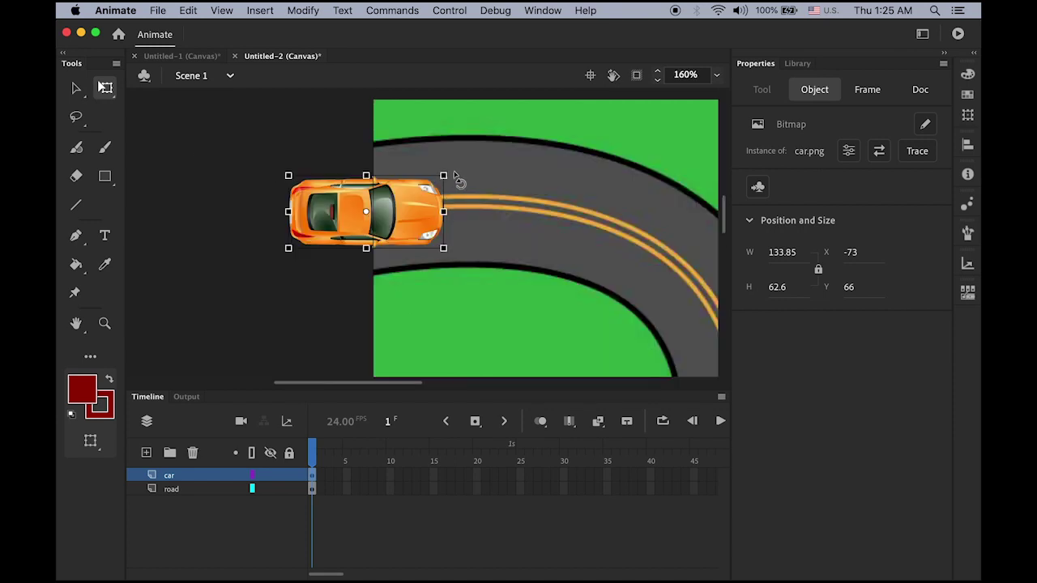
{"action": "left_click_drag", "start_coordinate": [454, 175], "coordinate": [452, 168]}
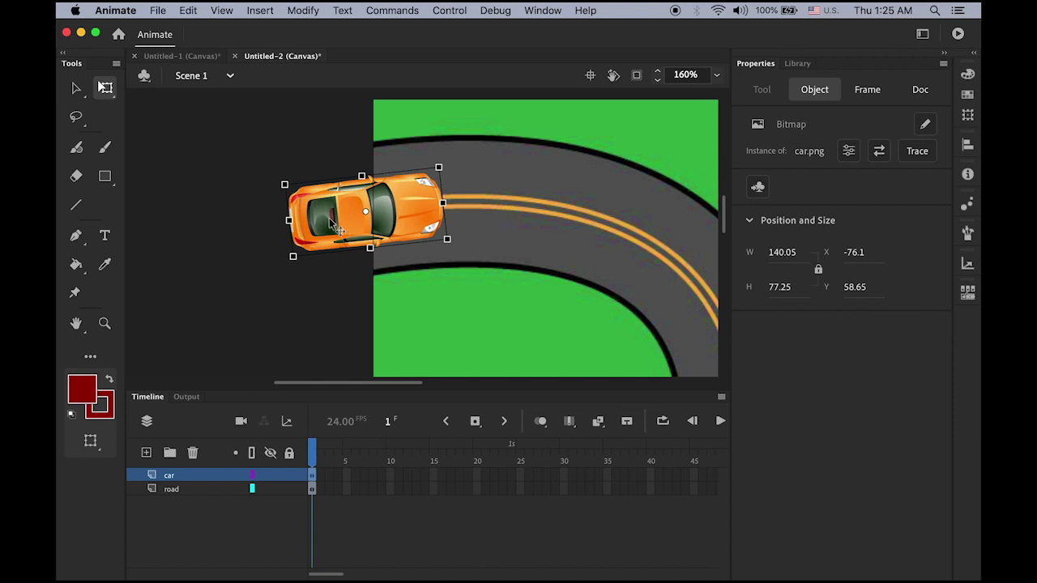
{"action": "left_click_drag", "start_coordinate": [326, 220], "coordinate": [251, 230]}
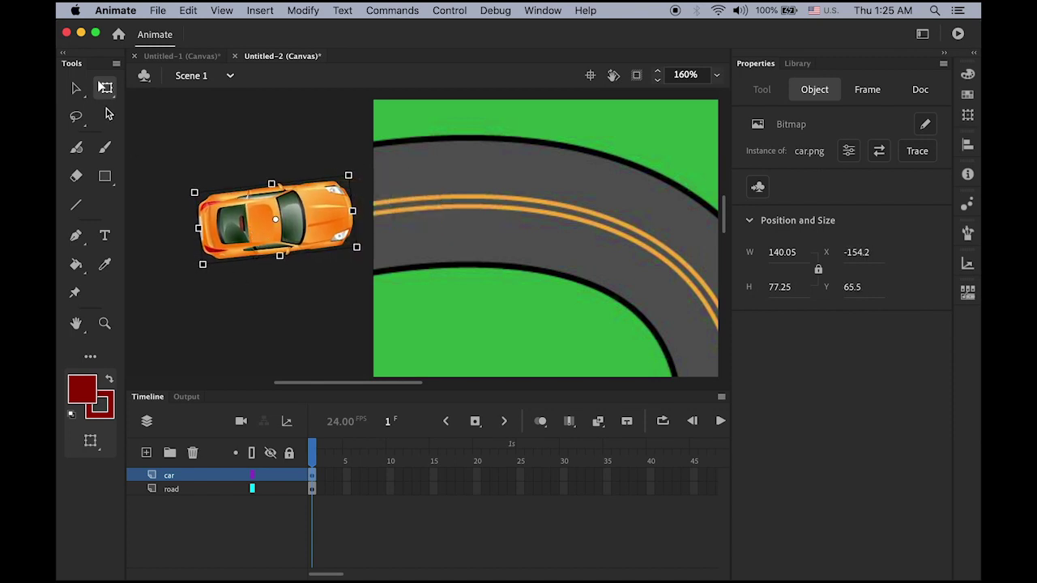
{"action": "left_click", "coordinate": [76, 87]}
{"action": "left_click", "coordinate": [287, 292]}
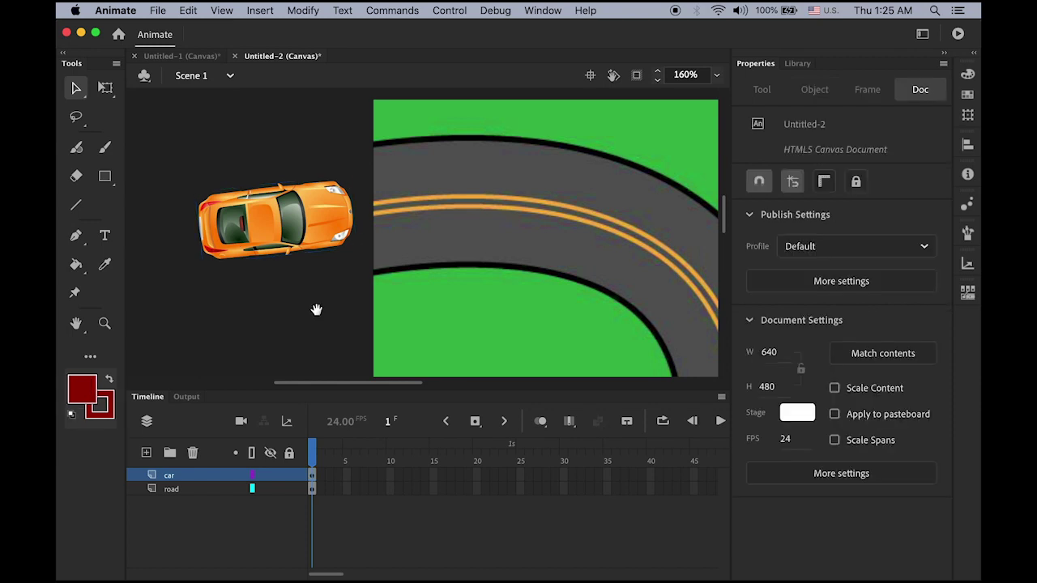
{"action": "left_click", "coordinate": [505, 301], "text": "alt"}
{"action": "left_click_drag", "start_coordinate": [505, 301], "coordinate": [372, 244]}
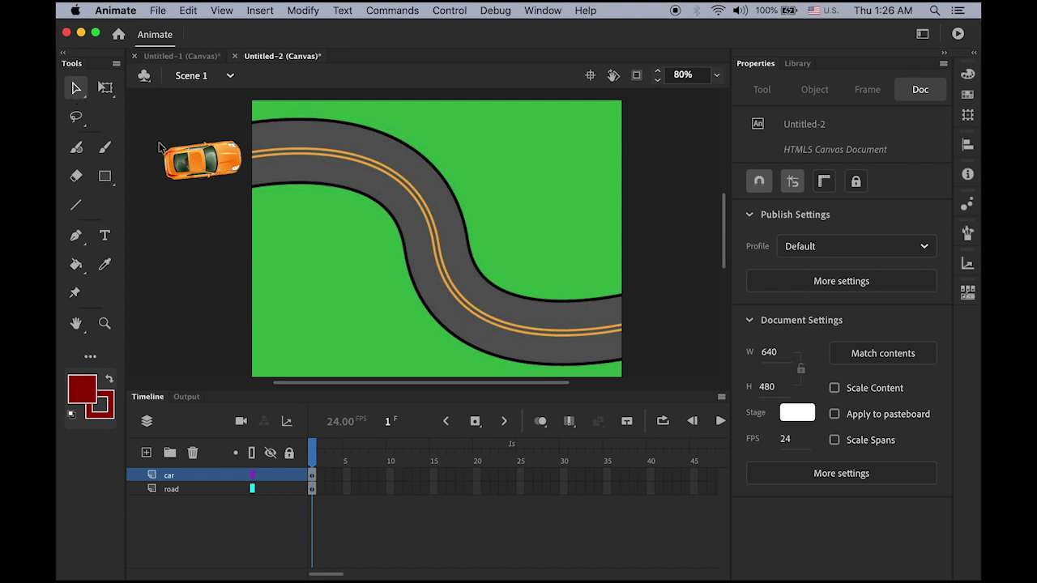
{"action": "mouse_move", "coordinate": [212, 166]}
{"action": "left_mouse_down"}
{"action": "mouse_move", "coordinate": [680, 330]}
{"action": "mouse_move", "coordinate": [299, 184]}
{"action": "mouse_move", "coordinate": [214, 177]}
{"action": "mouse_move", "coordinate": [209, 165]}
{"action": "left_mouse_up"}
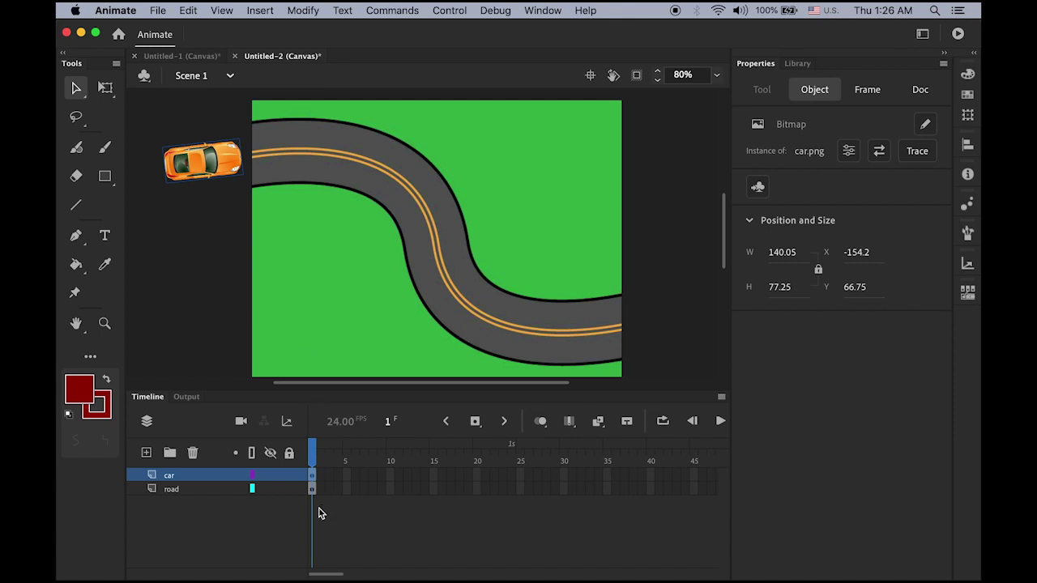
Step: Create a motion tween on the car layer with a keyframe at frame 24
{"action": "left_click", "coordinate": [315, 481]}
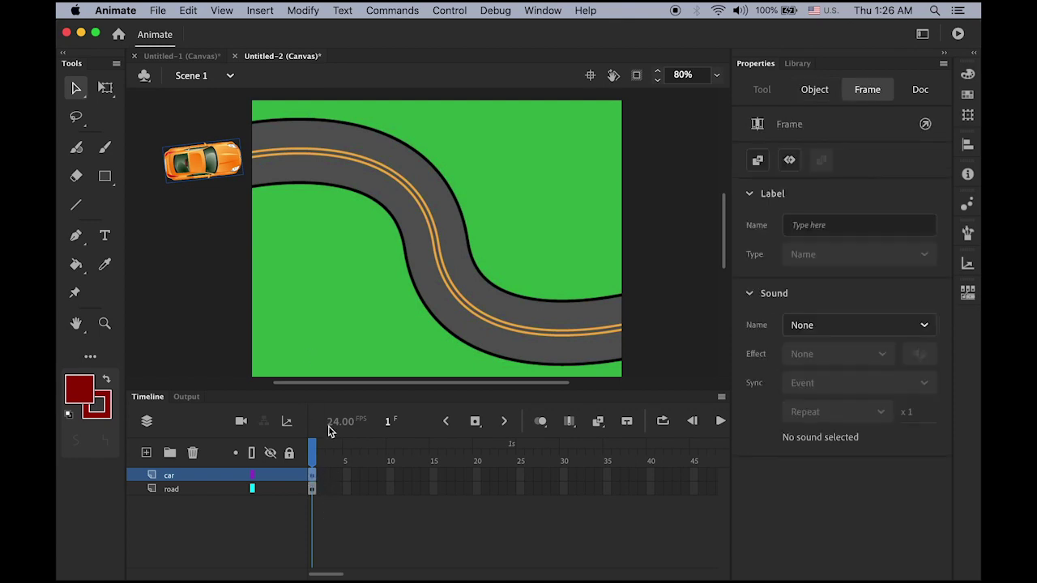
{"action": "left_click", "coordinate": [256, 10]}
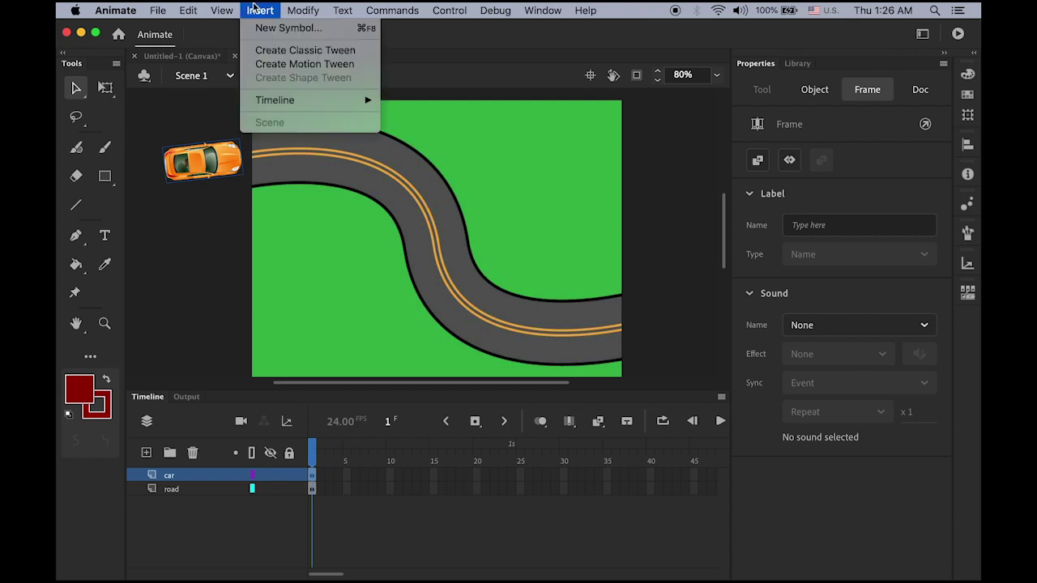
{"action": "left_click", "coordinate": [289, 71]}
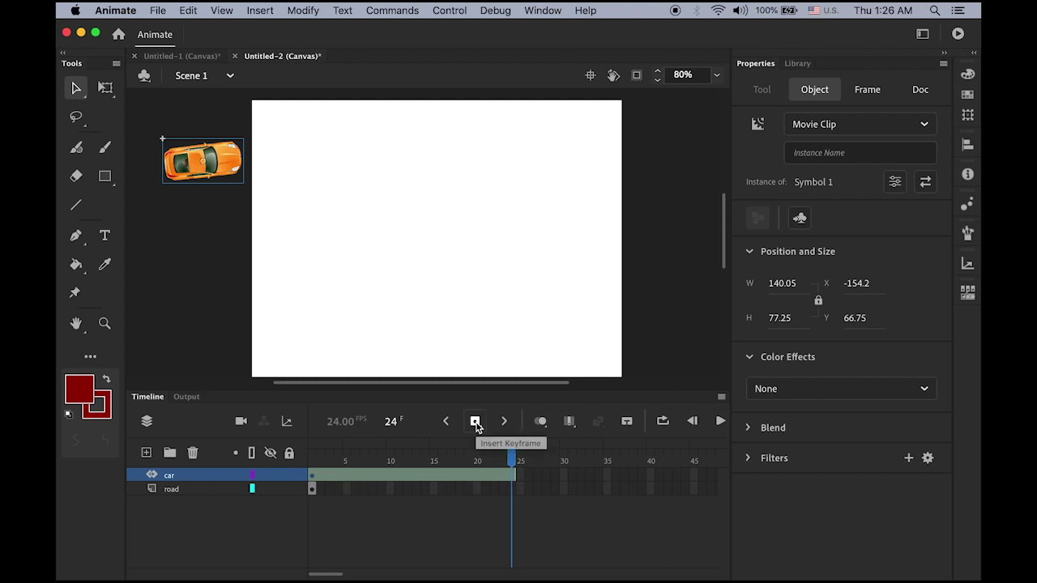
{"action": "left_click", "coordinate": [476, 421]}
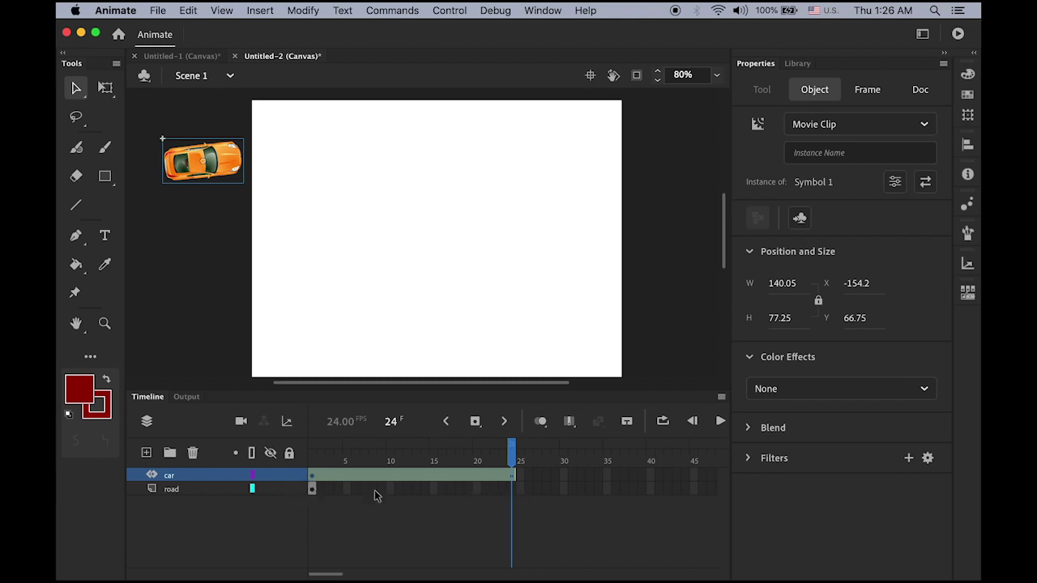
Step: Extend the road layer through frame 24 and preview the animation
{"action": "left_click", "coordinate": [511, 490]}
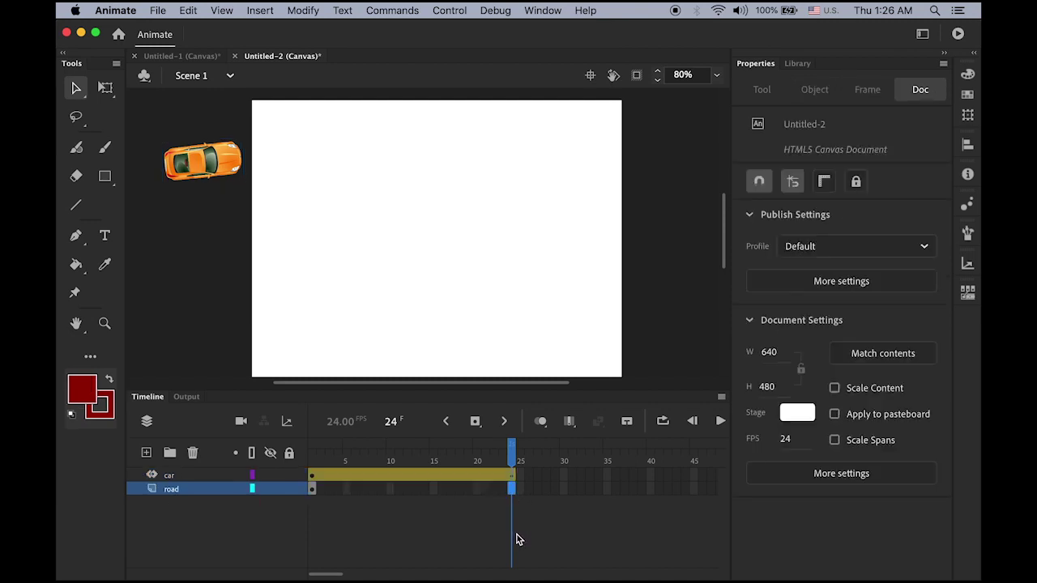
{"action": "left_click", "coordinate": [261, 10]}
{"action": "mouse_move", "coordinate": [301, 101]}
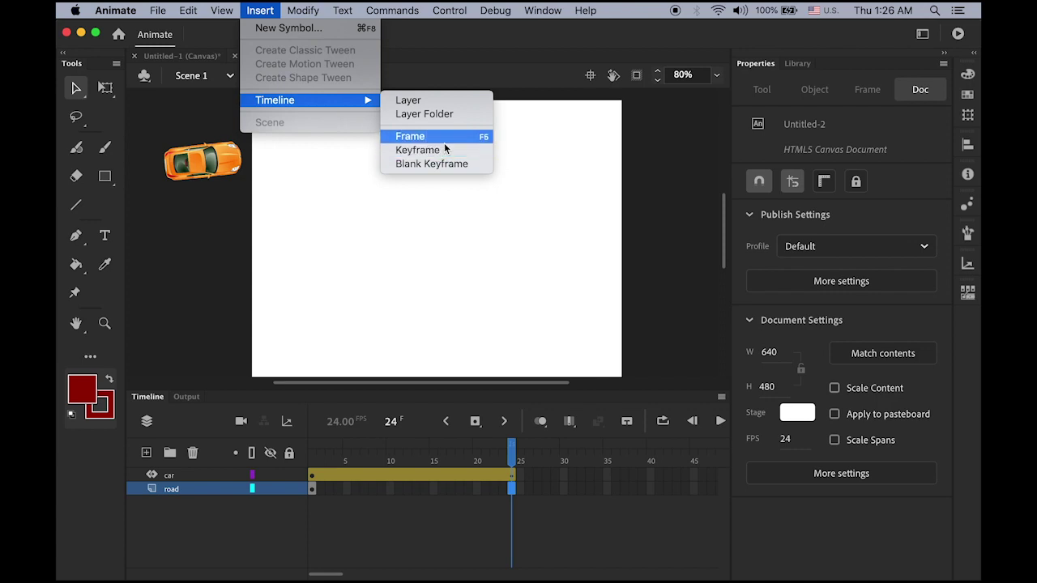
{"action": "left_click", "coordinate": [421, 136]}
{"action": "left_click", "coordinate": [511, 460]}
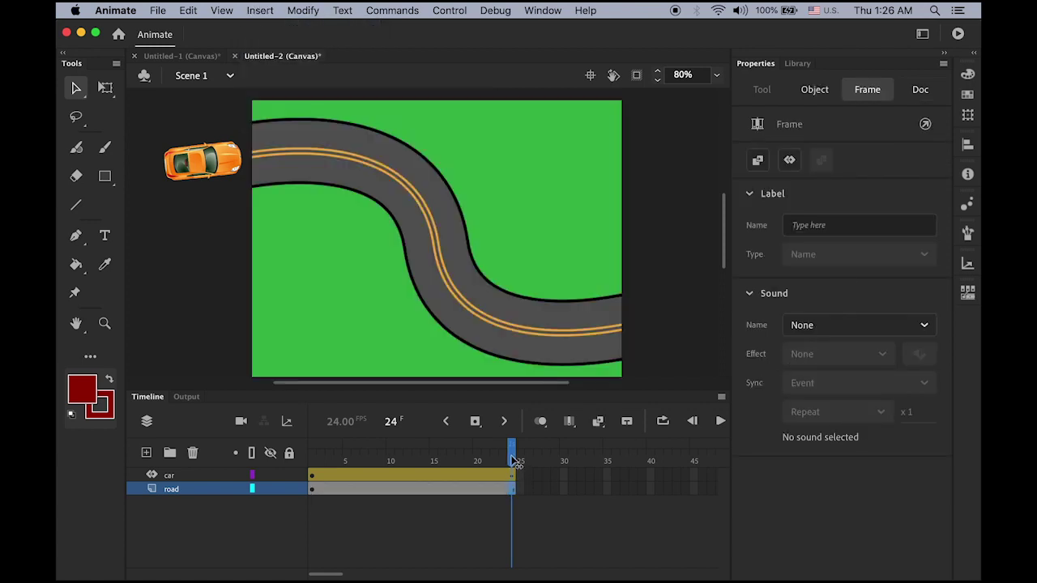
{"action": "key", "text": "Return"}
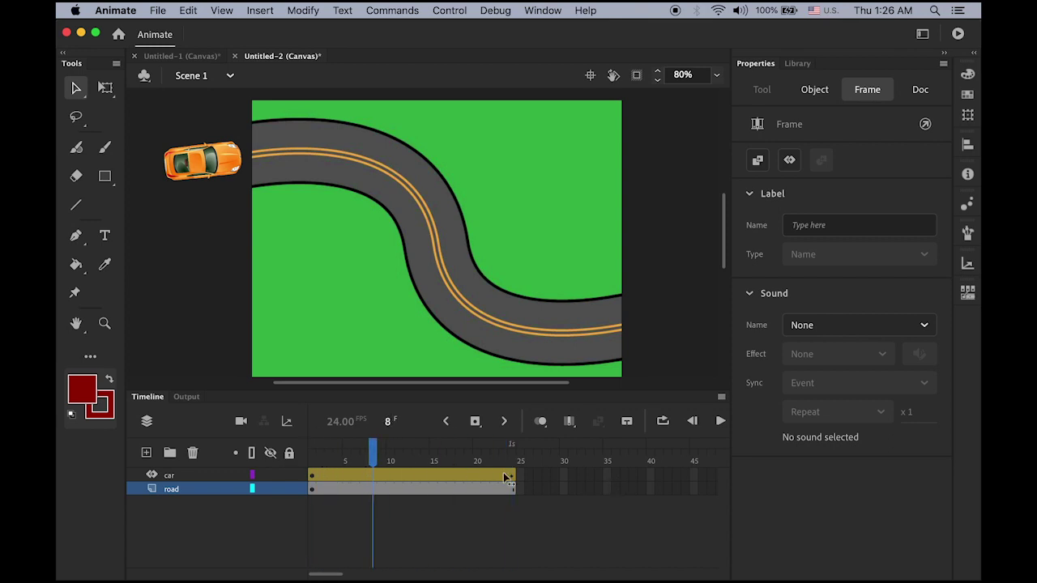
Step: At frame 24, move the car to the road's right end, then preview the tween from frame 1
{"action": "left_click", "coordinate": [209, 476]}
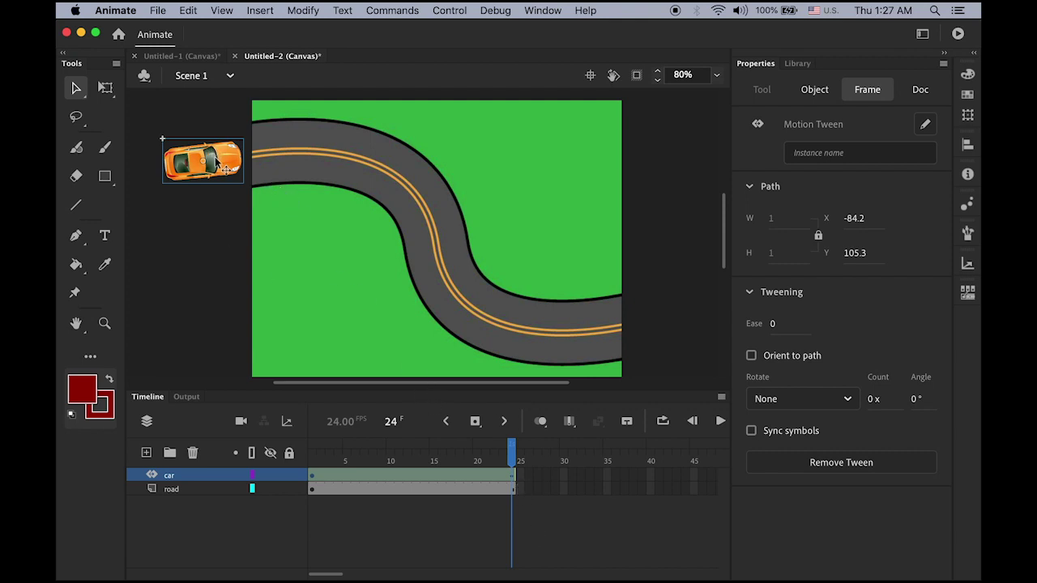
{"action": "left_click", "coordinate": [313, 462]}
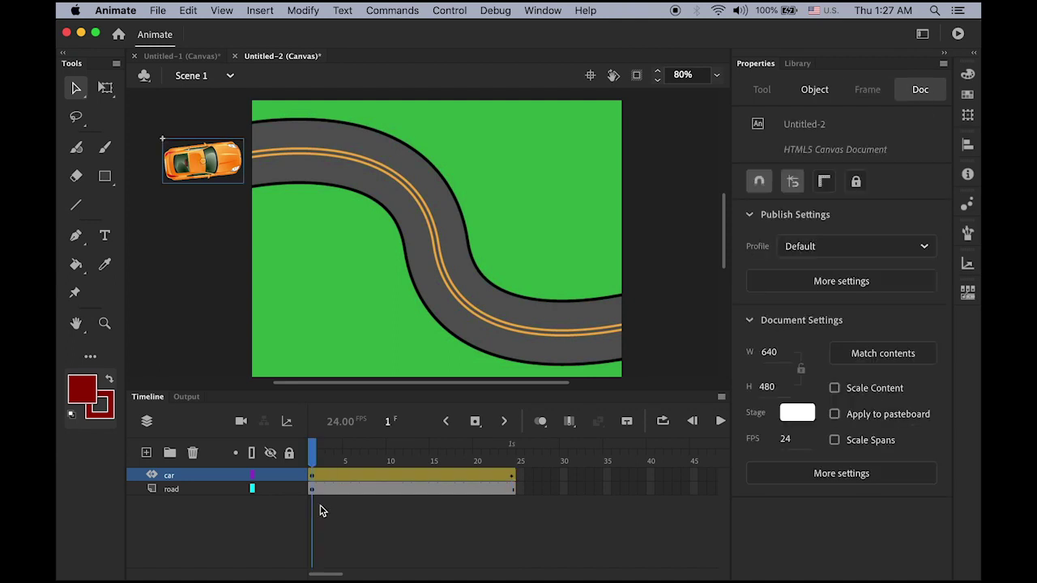
{"action": "left_click", "coordinate": [511, 478]}
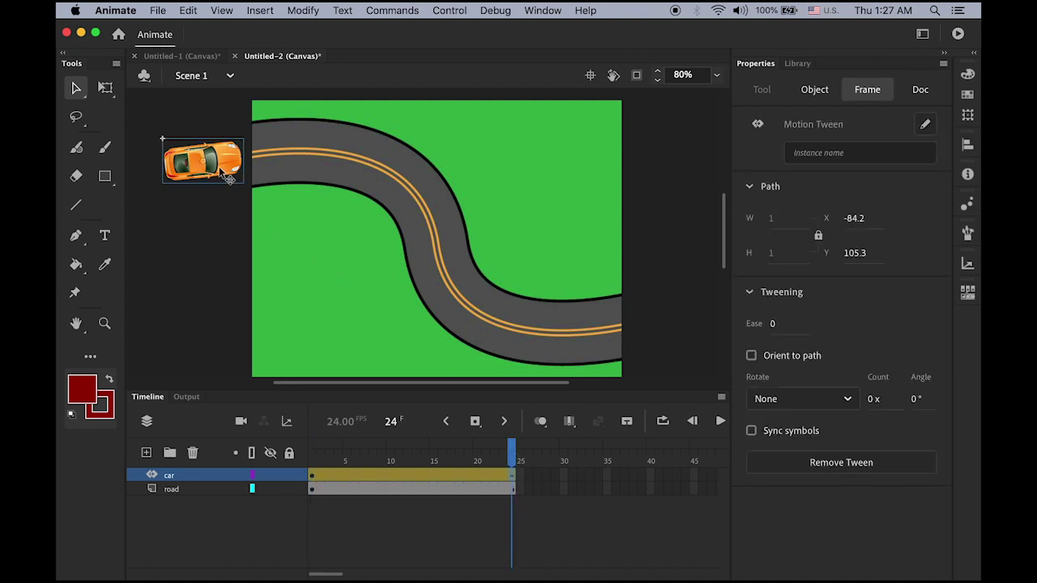
{"action": "left_click_drag", "start_coordinate": [216, 166], "coordinate": [687, 330]}
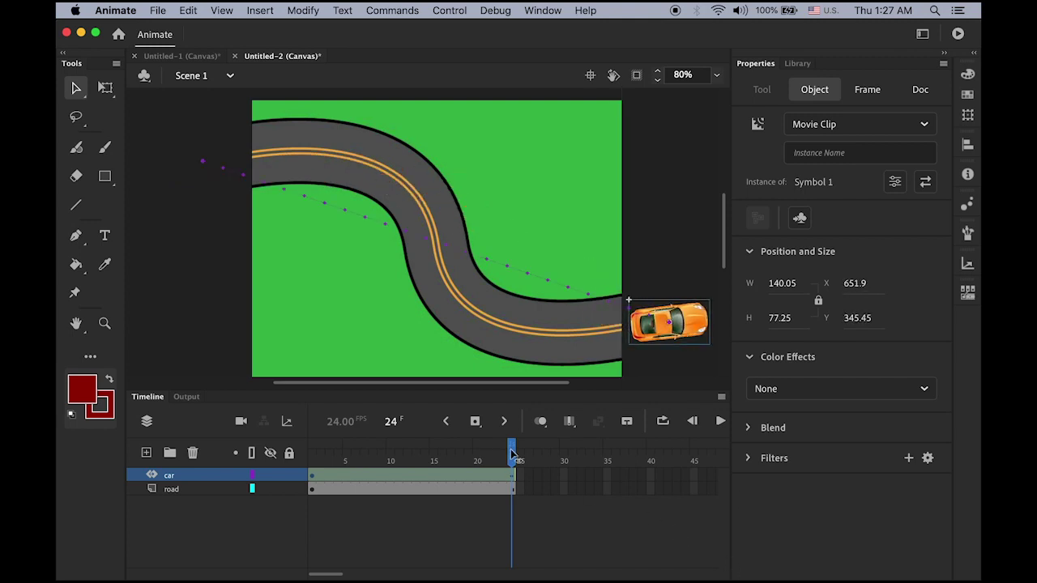
{"action": "left_click_drag", "start_coordinate": [513, 452], "coordinate": [312, 452]}
{"action": "left_click", "coordinate": [211, 308]}
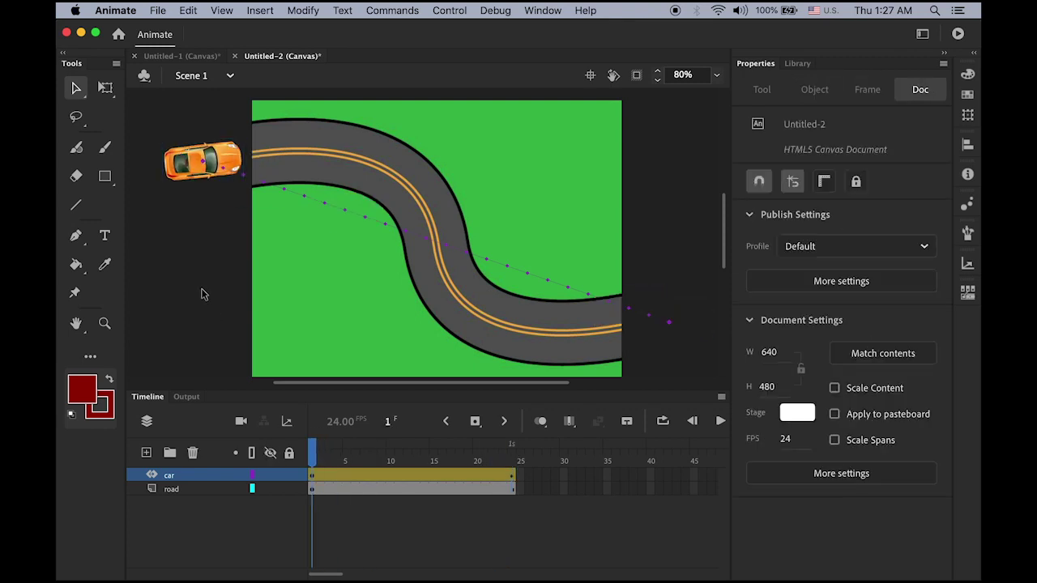
{"action": "key", "text": "Return"}
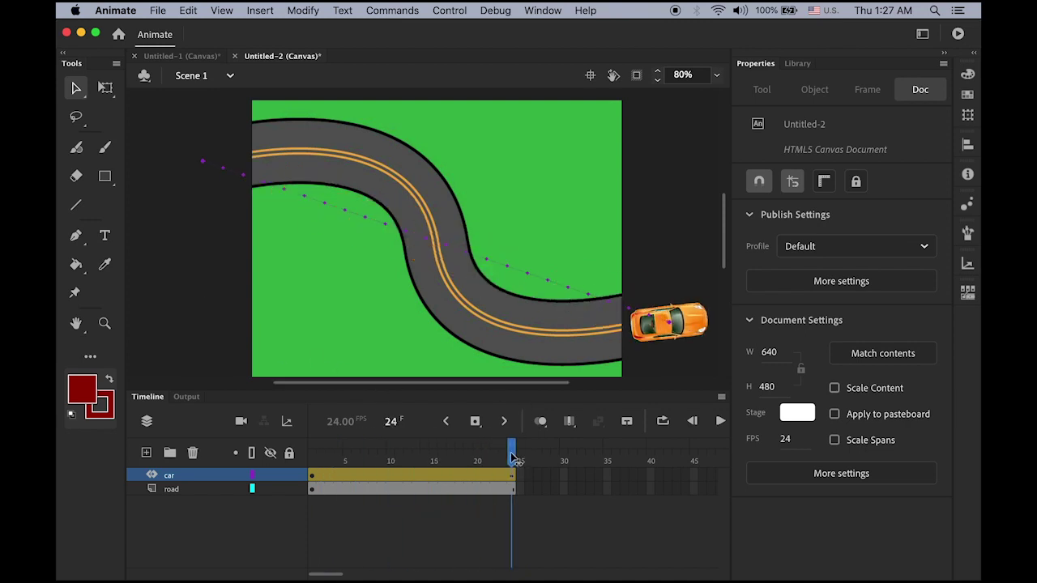
Step: Add a keyframe at frame 12, bend the motion path along the road's curves, and replay it
{"action": "left_click_drag", "start_coordinate": [511, 456], "coordinate": [413, 477]}
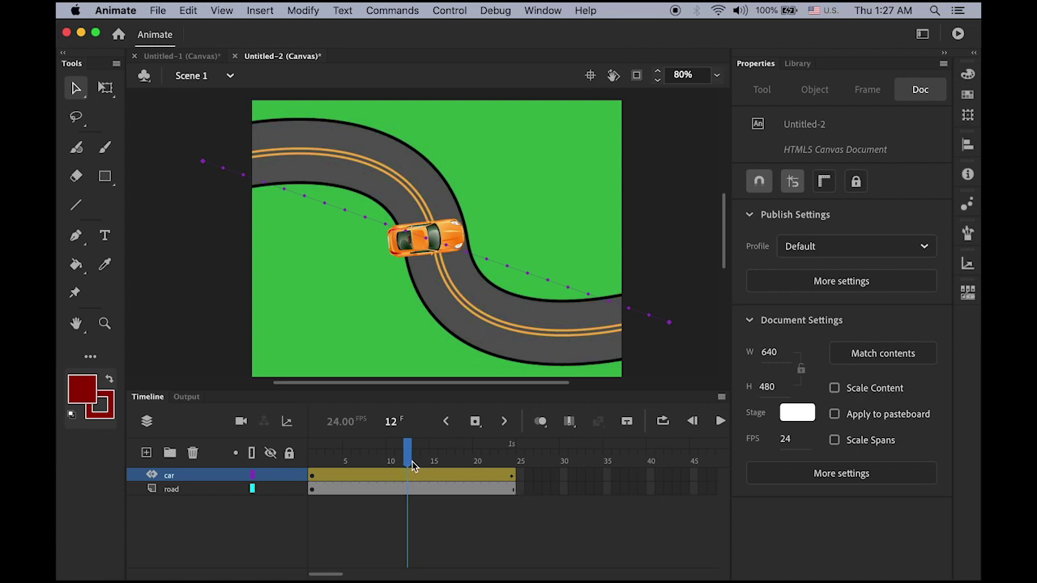
{"action": "left_click", "coordinate": [476, 421]}
{"action": "left_click_drag", "start_coordinate": [324, 208], "coordinate": [332, 185]}
{"action": "left_click_drag", "start_coordinate": [351, 156], "coordinate": [360, 157]}
{"action": "left_click_drag", "start_coordinate": [549, 284], "coordinate": [532, 334]}
{"action": "left_click_drag", "start_coordinate": [406, 451], "coordinate": [249, 454]}
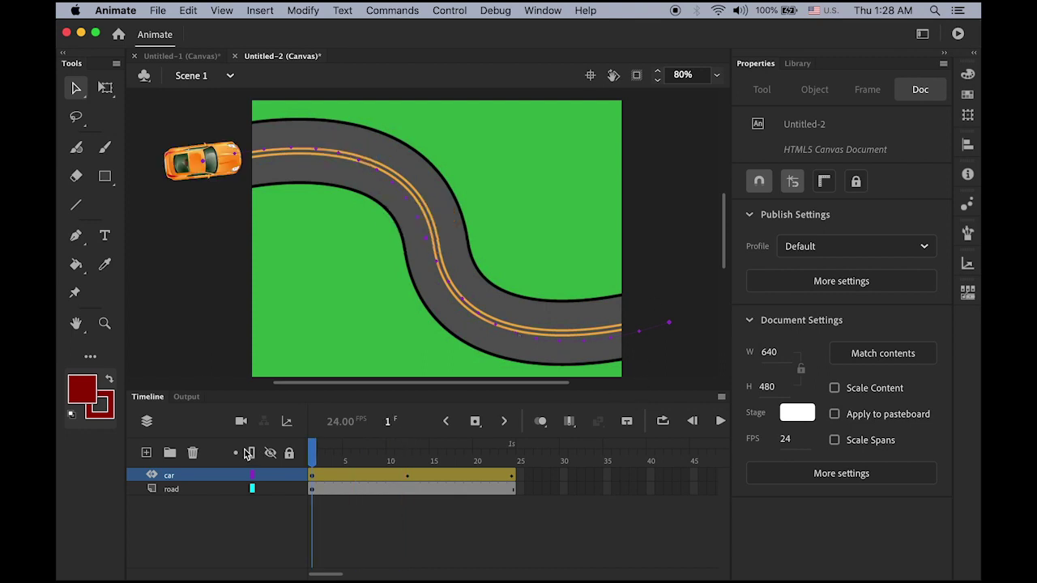
{"action": "key", "text": "Return"}
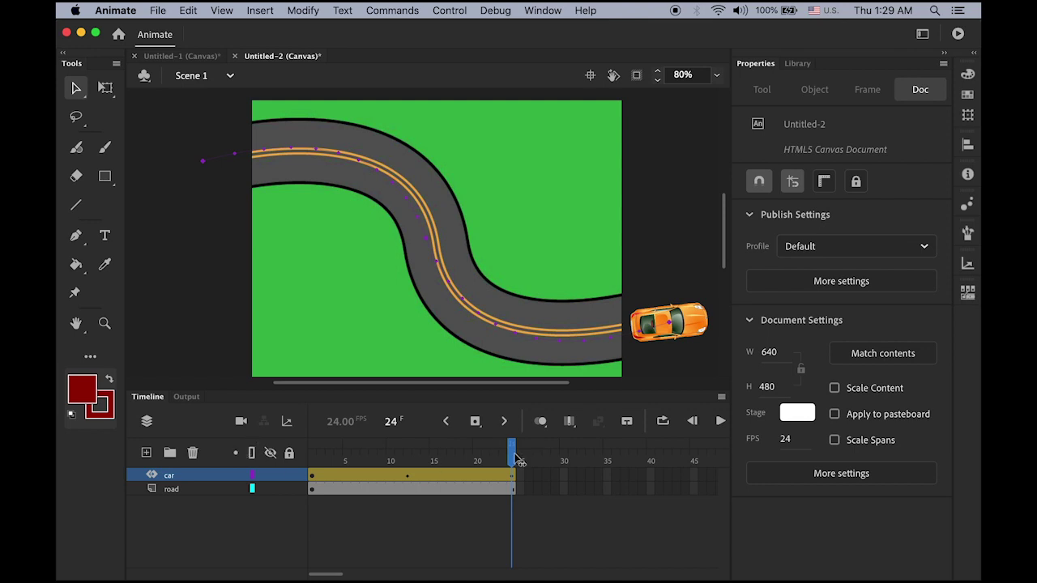
Step: Enable Orient to path on the car's motion tween and preview the car turning
{"action": "key", "text": "comma"}
{"action": "left_click_drag", "start_coordinate": [461, 466], "coordinate": [264, 475]}
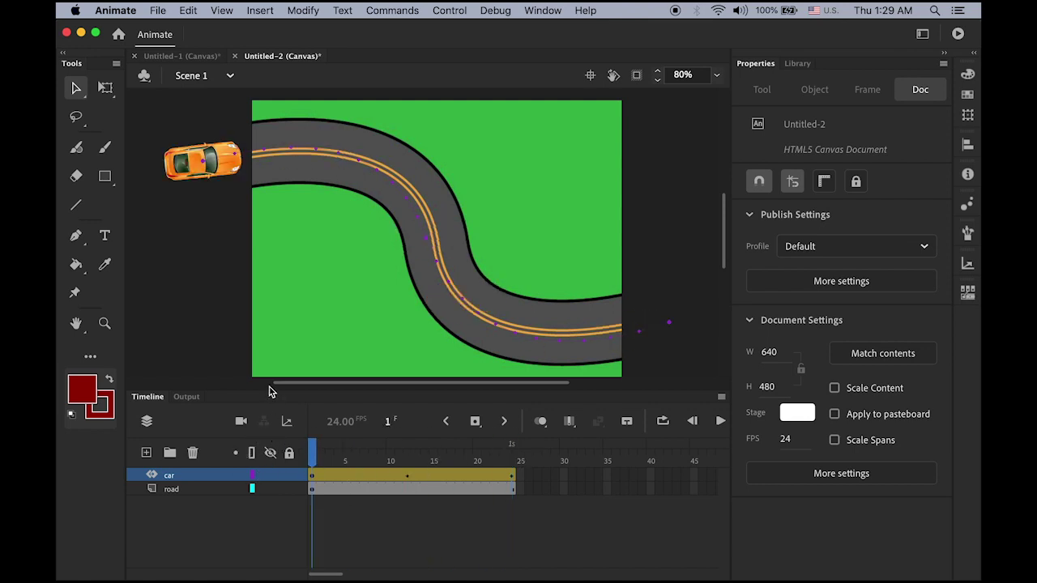
{"action": "left_click", "coordinate": [219, 176]}
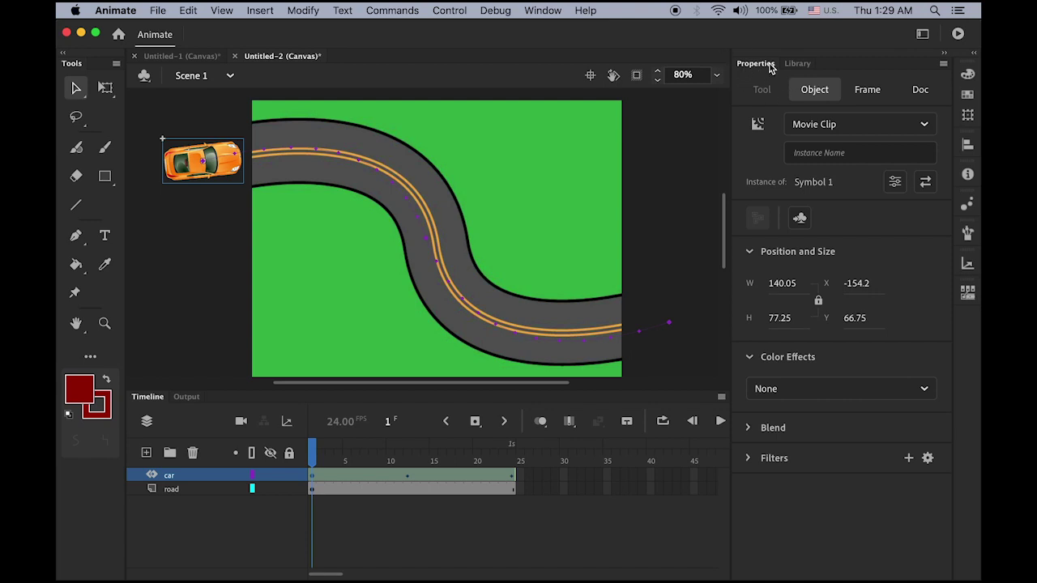
{"action": "left_click", "coordinate": [863, 91]}
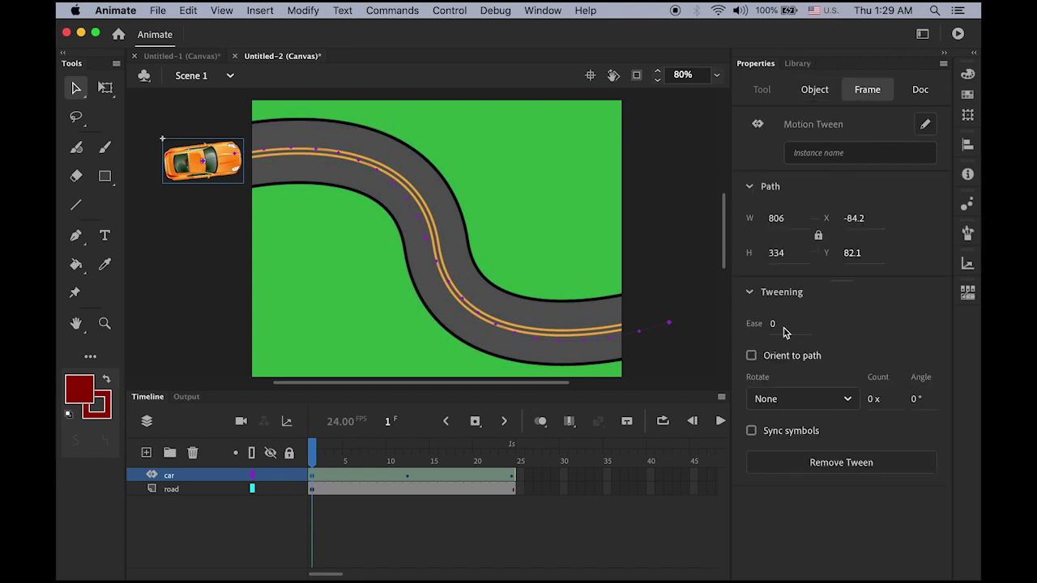
{"action": "left_click", "coordinate": [751, 357]}
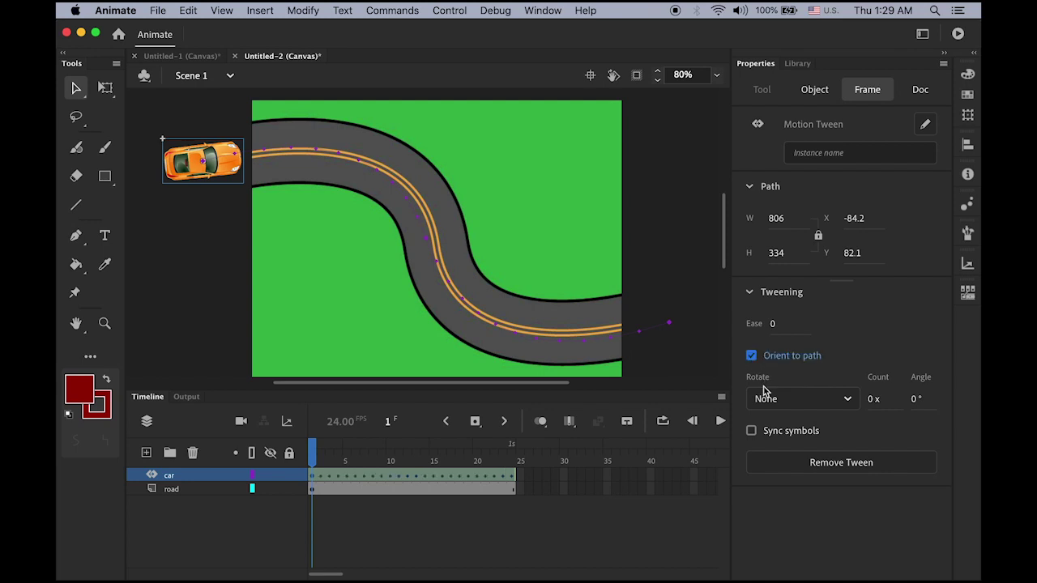
{"action": "left_click", "coordinate": [842, 353]}
{"action": "left_click", "coordinate": [751, 356]}
{"action": "left_click", "coordinate": [179, 303]}
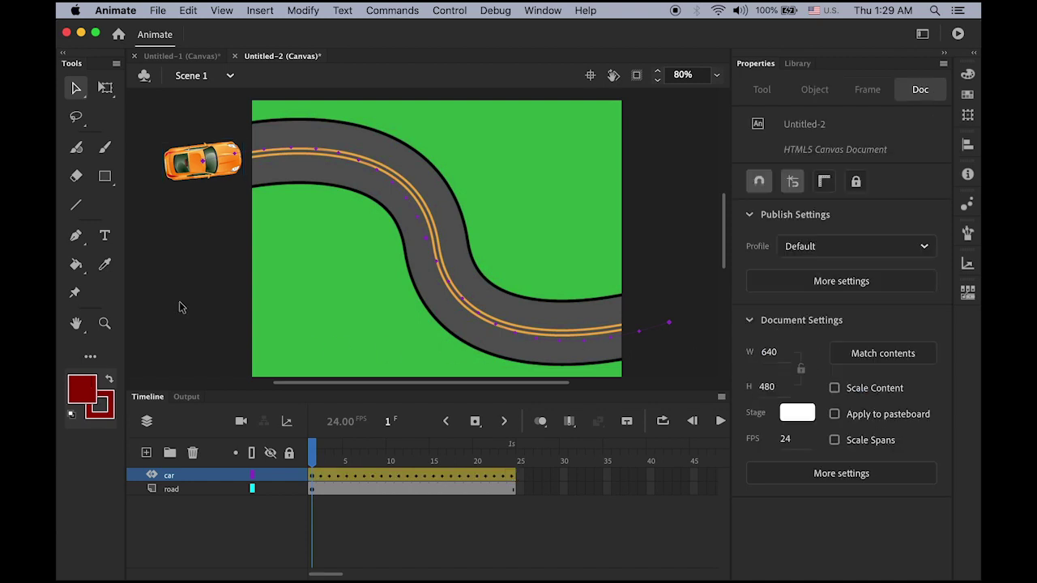
{"action": "key", "text": "Return"}
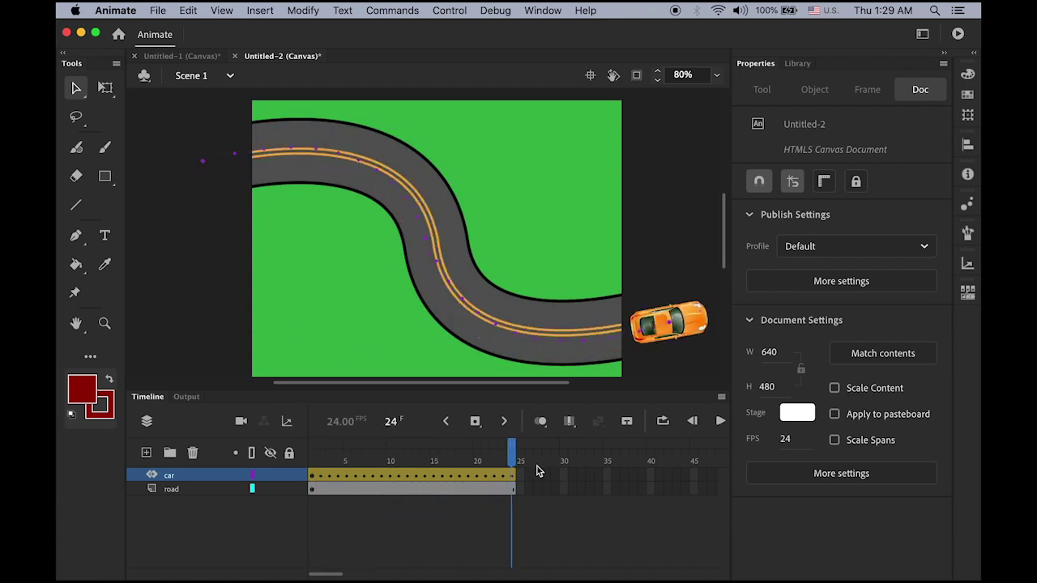
Step: Drag four spots on the motion path onto the yellow centre lines, then replay from frame 1
{"action": "left_click_drag", "start_coordinate": [512, 454], "coordinate": [455, 553]}
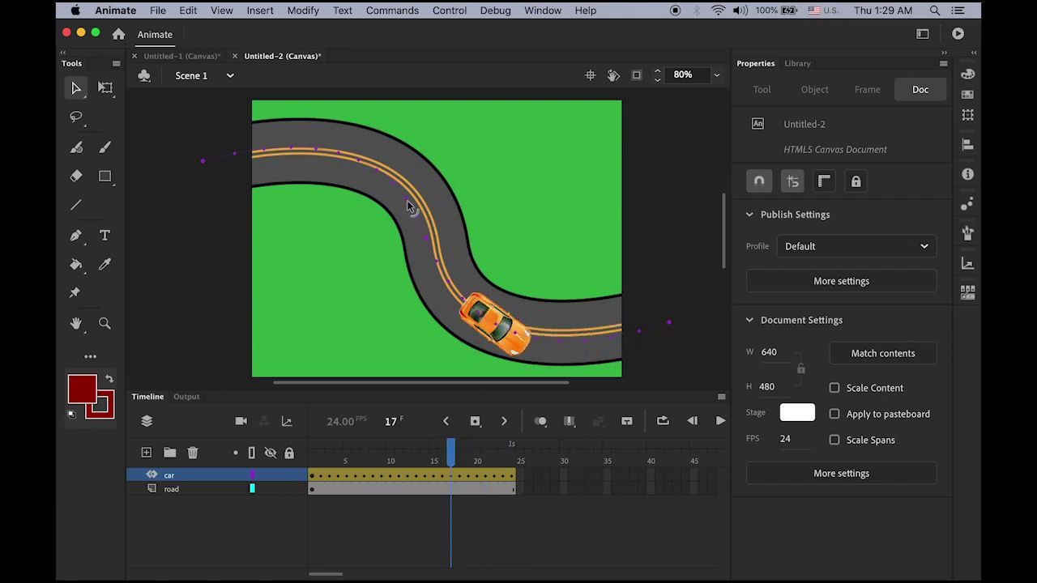
{"action": "left_click_drag", "start_coordinate": [407, 200], "coordinate": [435, 243]}
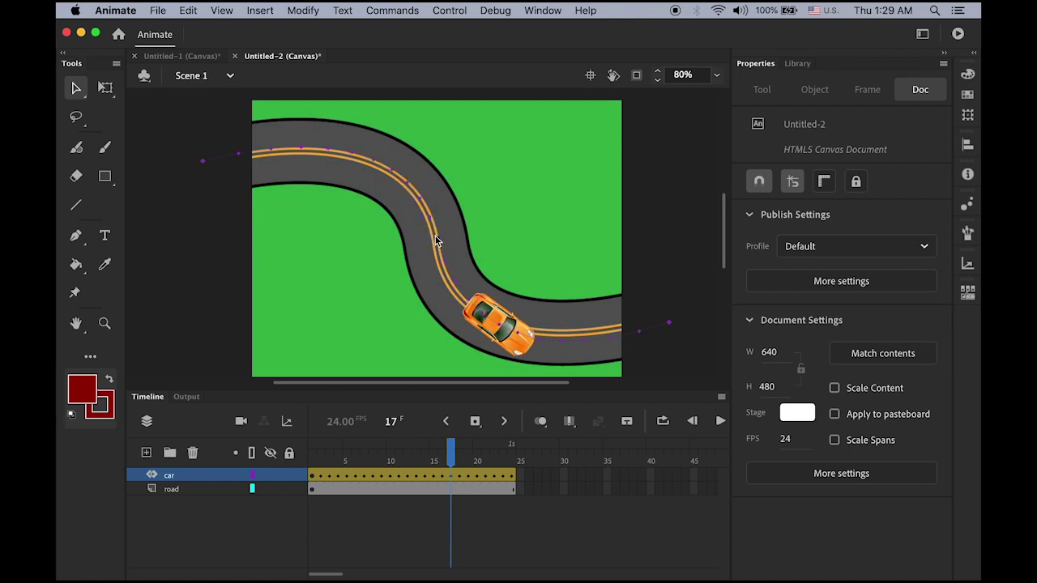
{"action": "left_click_drag", "start_coordinate": [561, 342], "coordinate": [588, 340]}
{"action": "left_click_drag", "start_coordinate": [669, 326], "coordinate": [671, 316]}
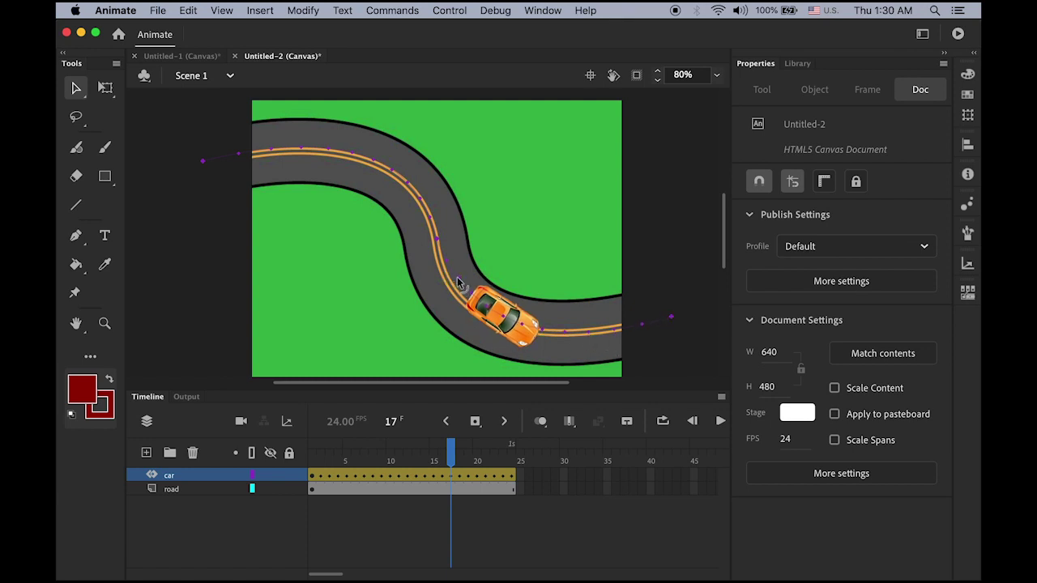
{"action": "left_click_drag", "start_coordinate": [453, 284], "coordinate": [441, 294]}
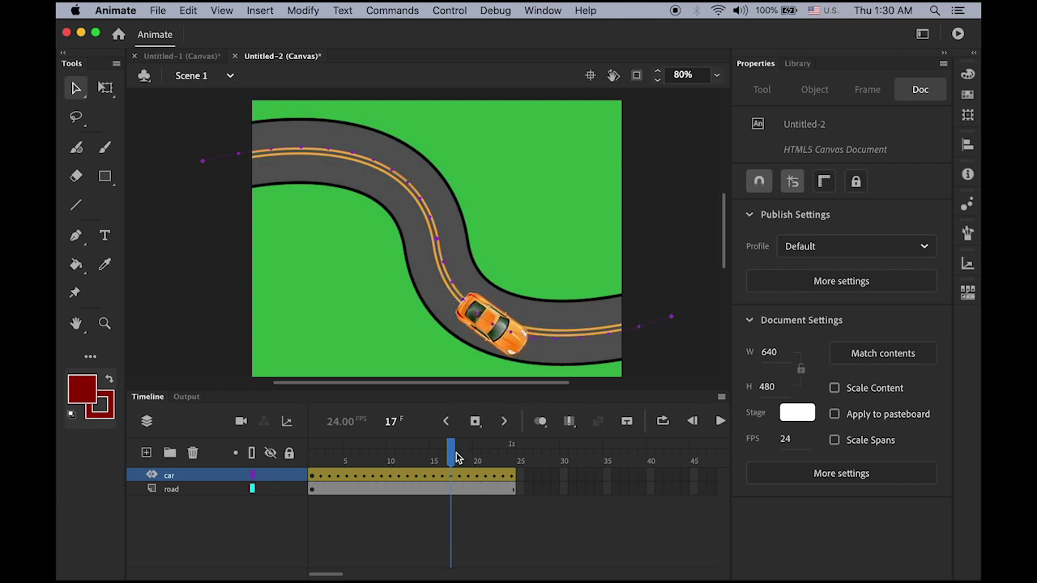
{"action": "left_click_drag", "start_coordinate": [421, 451], "coordinate": [287, 438]}
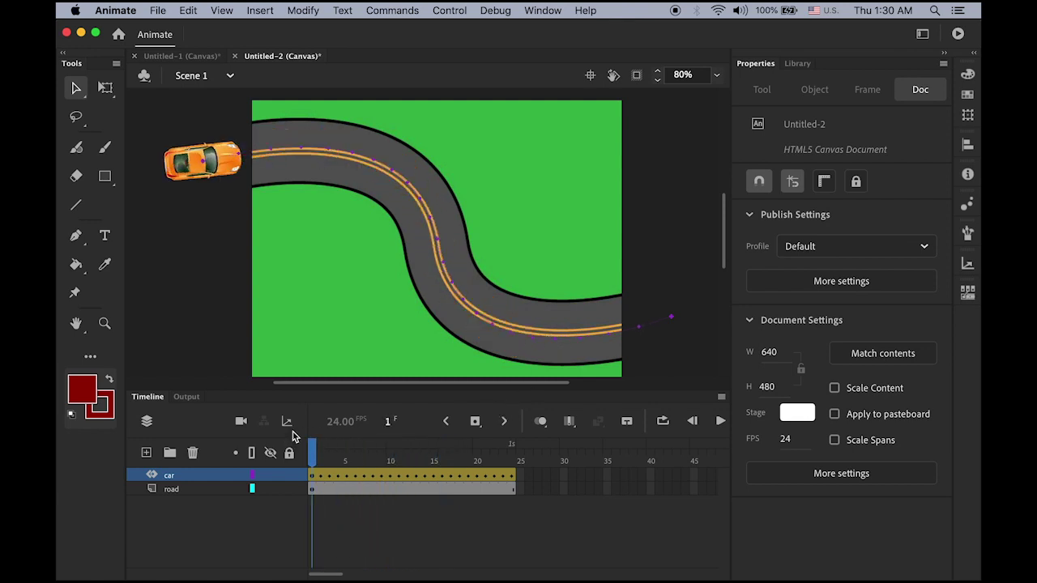
{"action": "key", "text": "Return"}
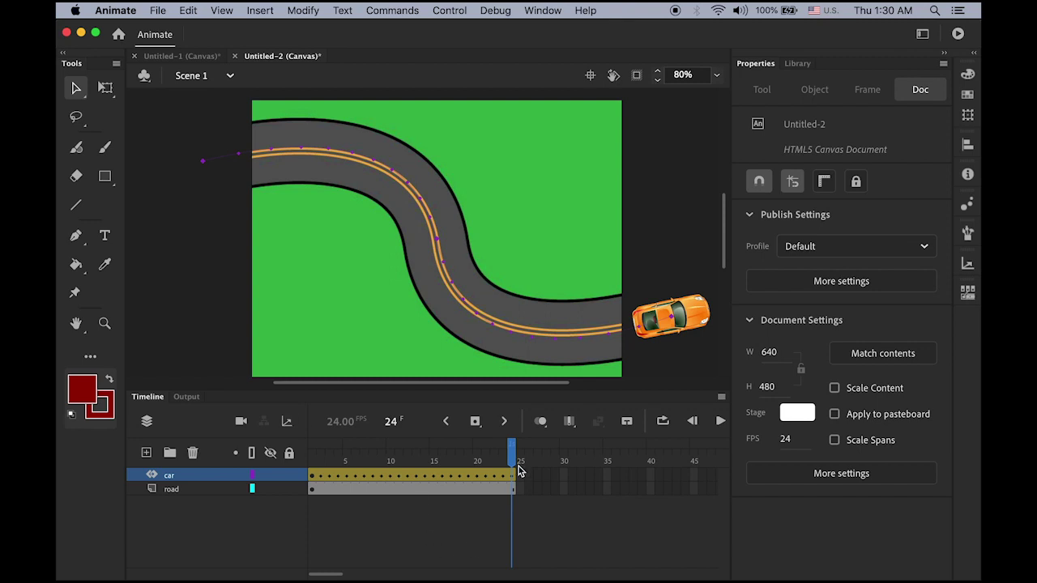
Step: Set the car tween's ease to 100 out and preview the animation
{"action": "left_click_drag", "start_coordinate": [467, 456], "coordinate": [312, 456]}
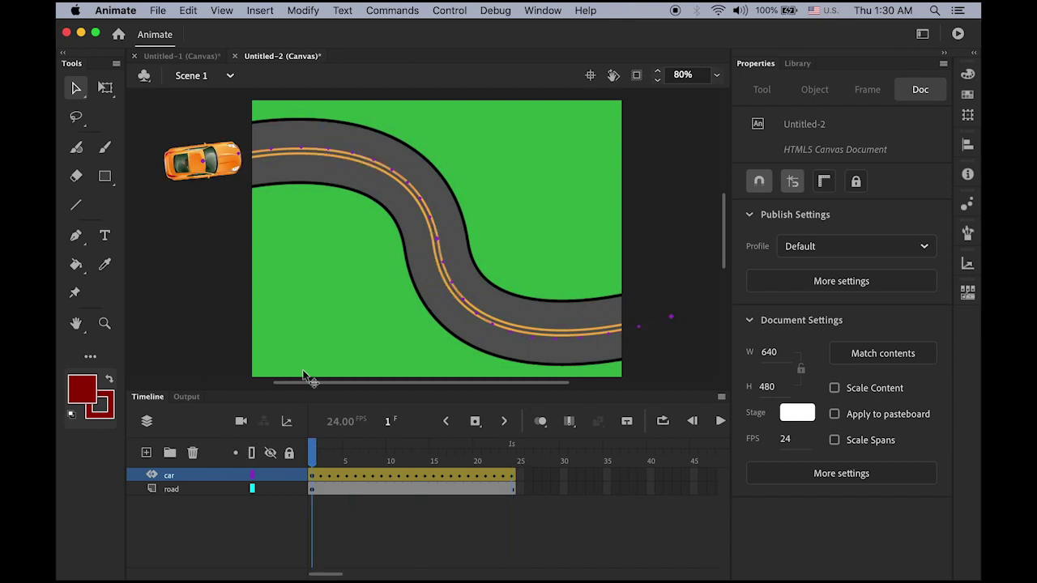
{"action": "left_click", "coordinate": [225, 178]}
{"action": "left_click", "coordinate": [867, 89]}
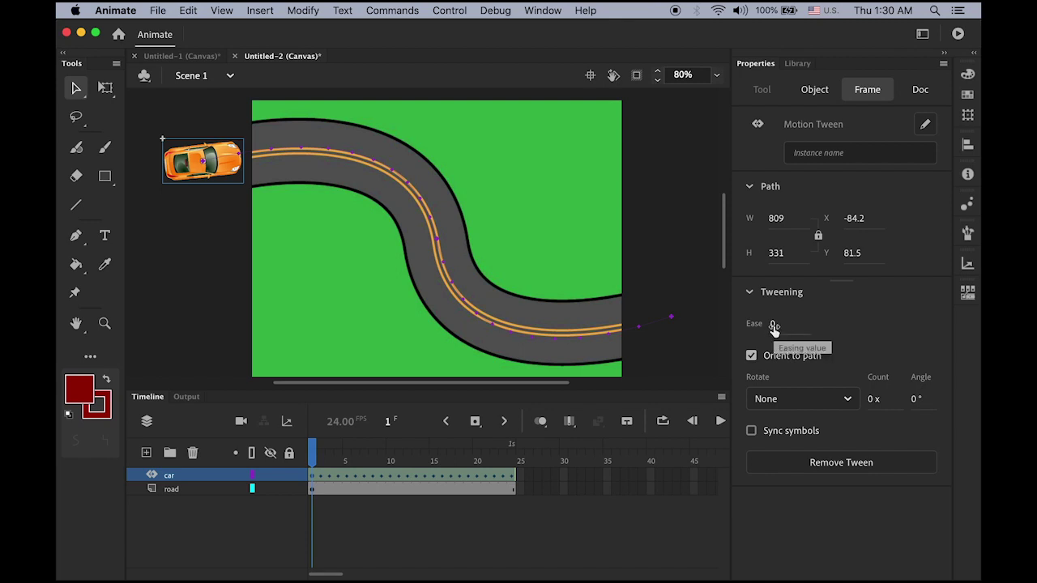
{"action": "left_click_drag", "start_coordinate": [774, 326], "coordinate": [939, 332]}
{"action": "key", "text": "Return"}
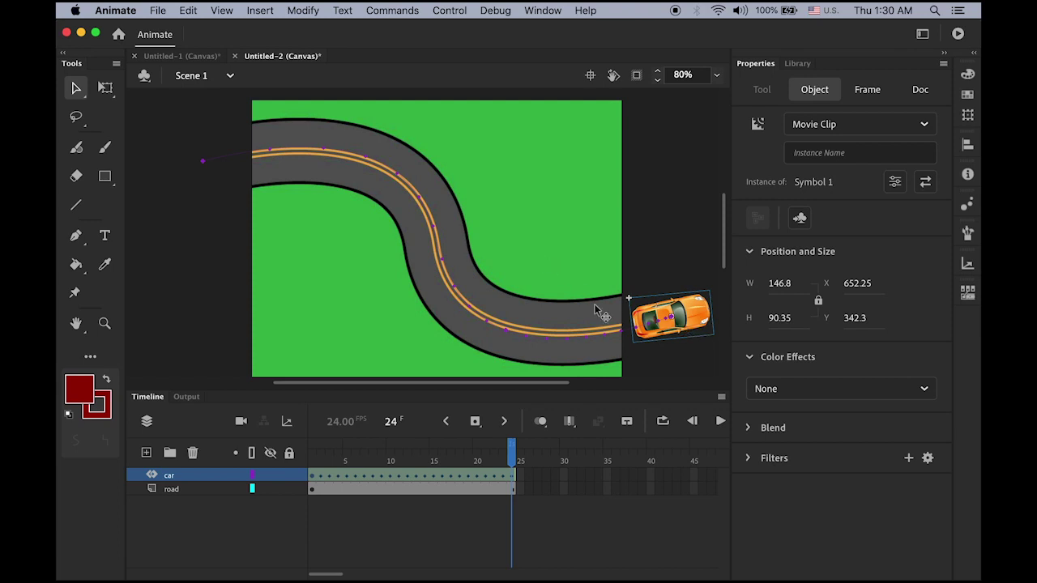
Step: Change the tween ease to -100 in and replay the animation several times
{"action": "left_click_drag", "start_coordinate": [515, 455], "coordinate": [245, 424]}
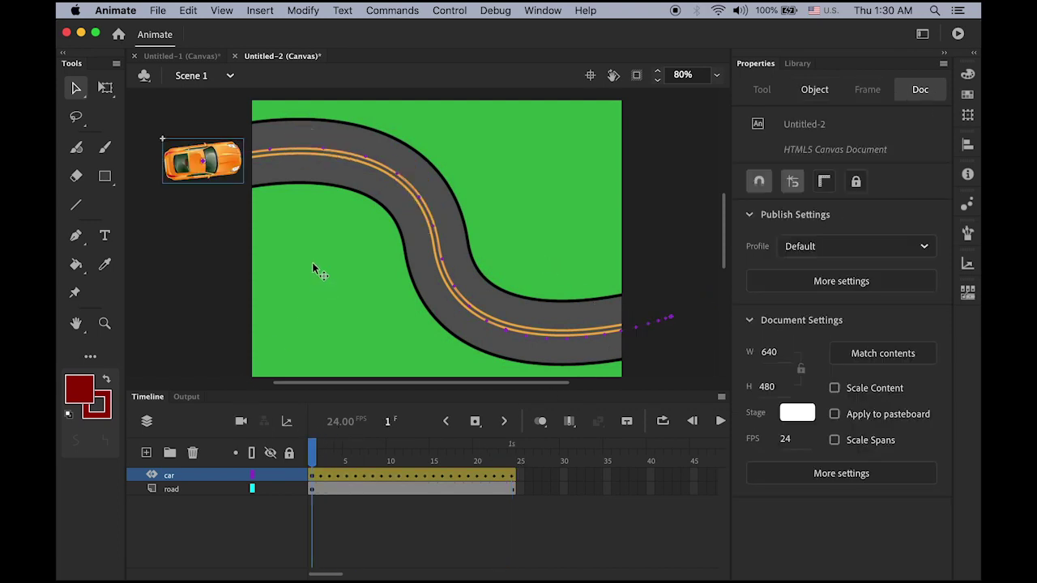
{"action": "left_click", "coordinate": [212, 170]}
{"action": "left_click", "coordinate": [866, 89]}
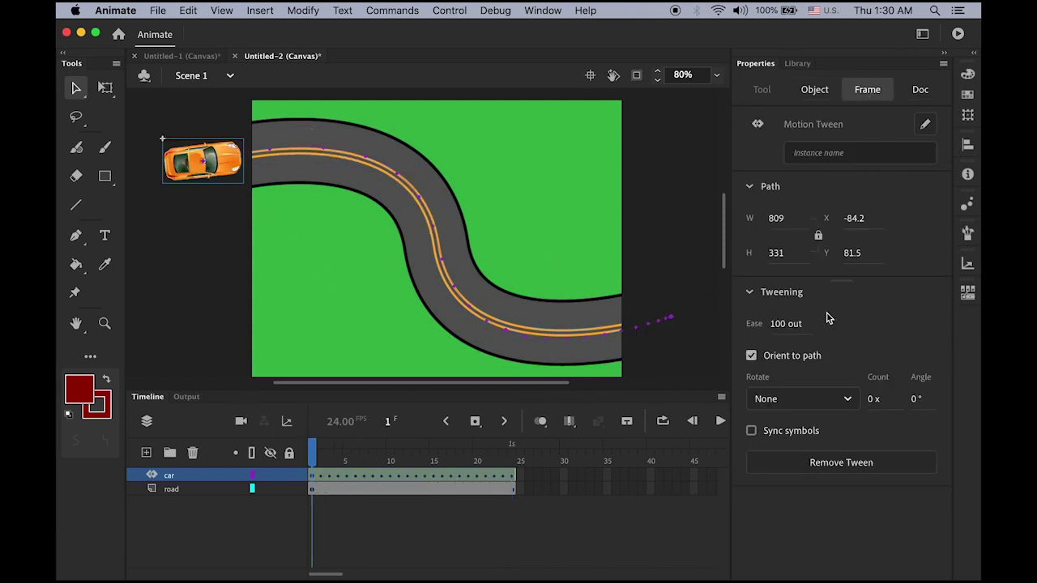
{"action": "left_click_drag", "start_coordinate": [792, 336], "coordinate": [369, 436]}
{"action": "key", "text": "Return"}
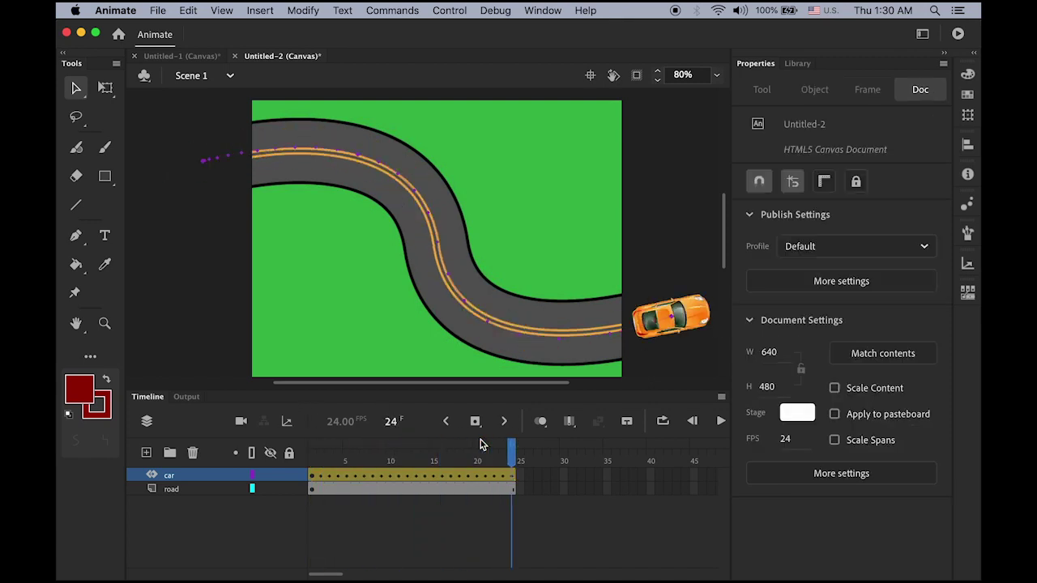
{"action": "key", "text": "Return"}
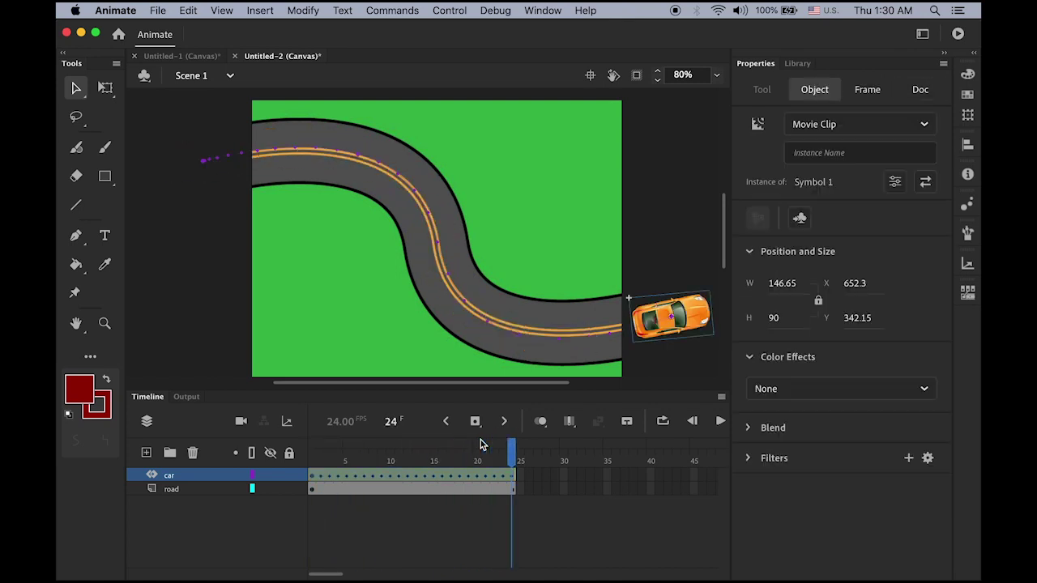
{"action": "key", "text": "Return"}
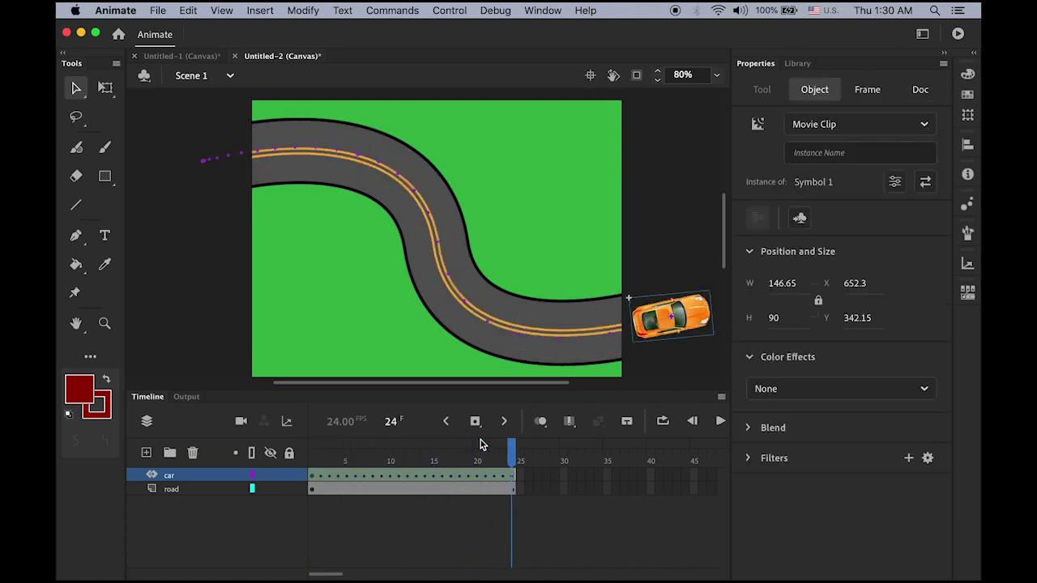